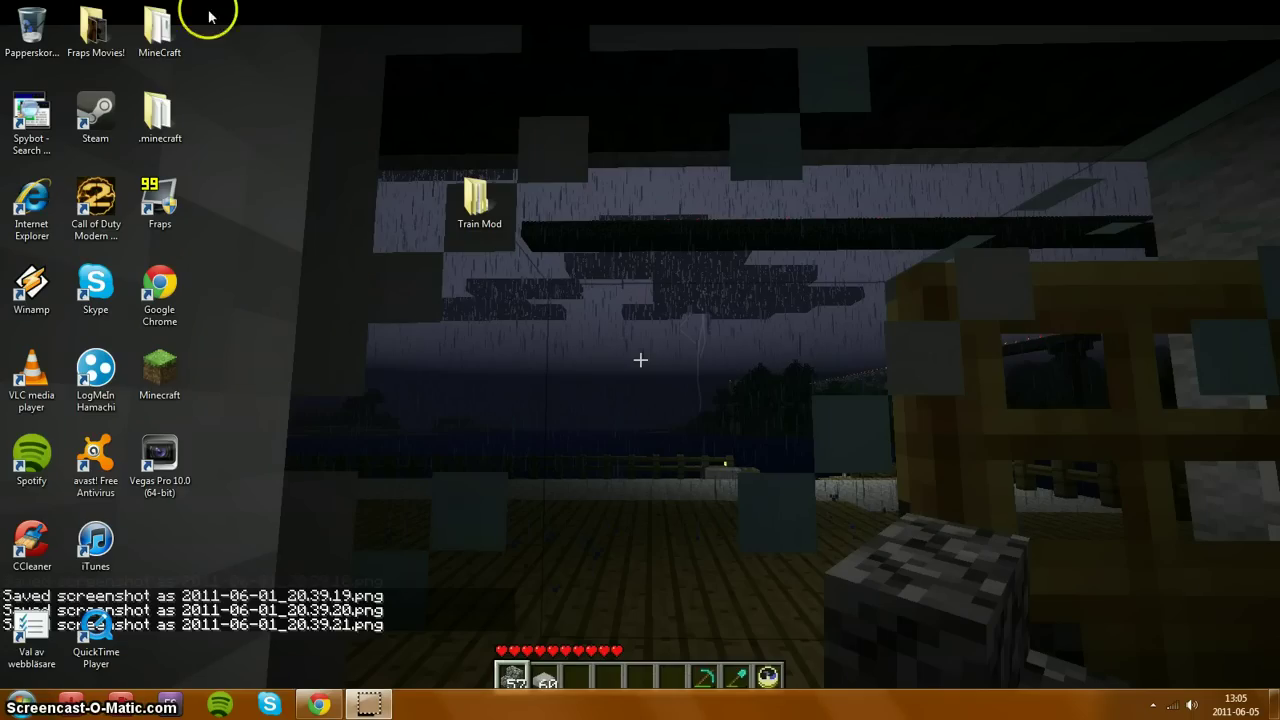
Step: Look at the files in the Train Mod folder on the desktop and close its window
{"action": "double_click", "coordinate": [472, 195]}
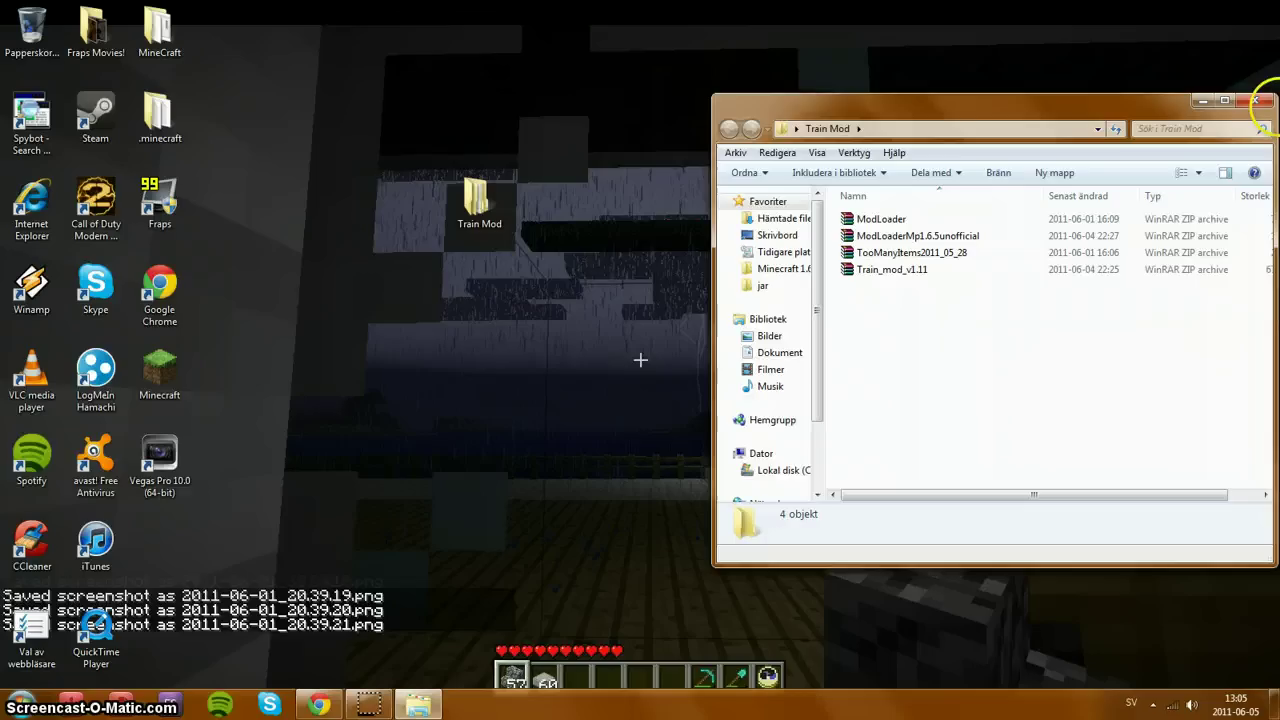
{"action": "left_click", "coordinate": [1249, 104]}
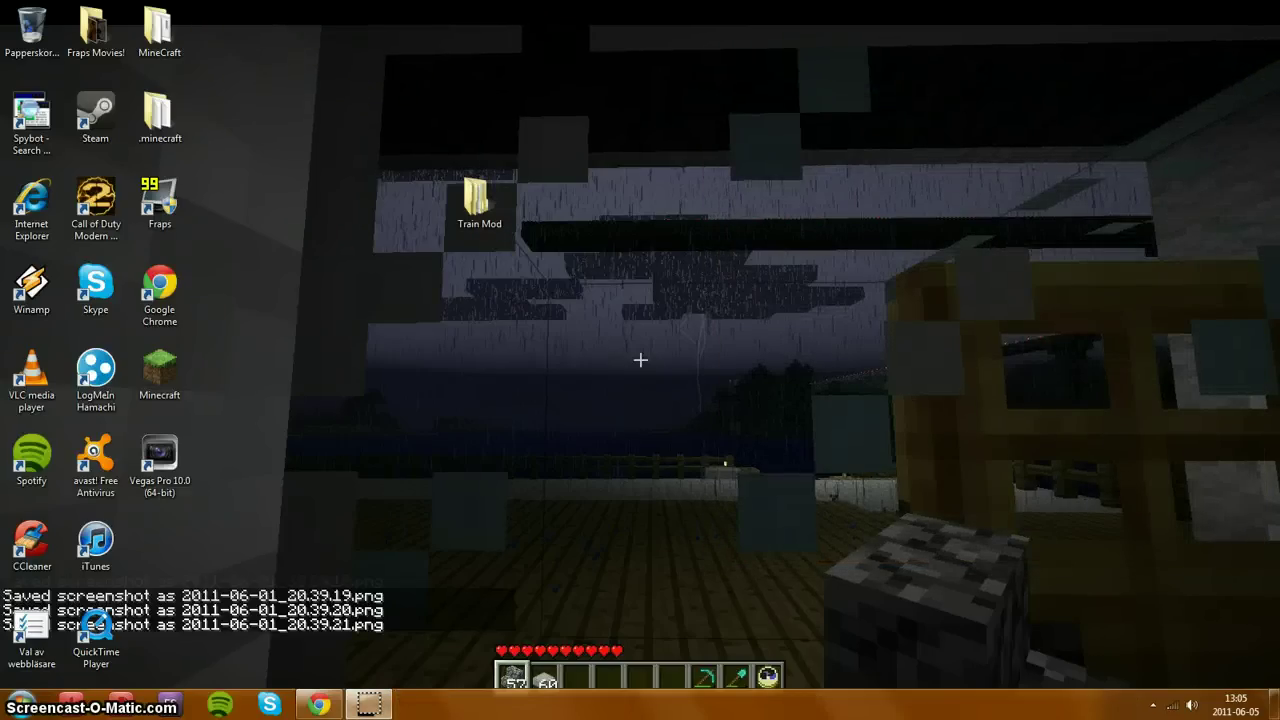
{"action": "left_click_drag", "start_coordinate": [229, 2], "coordinate": [482, 582]}
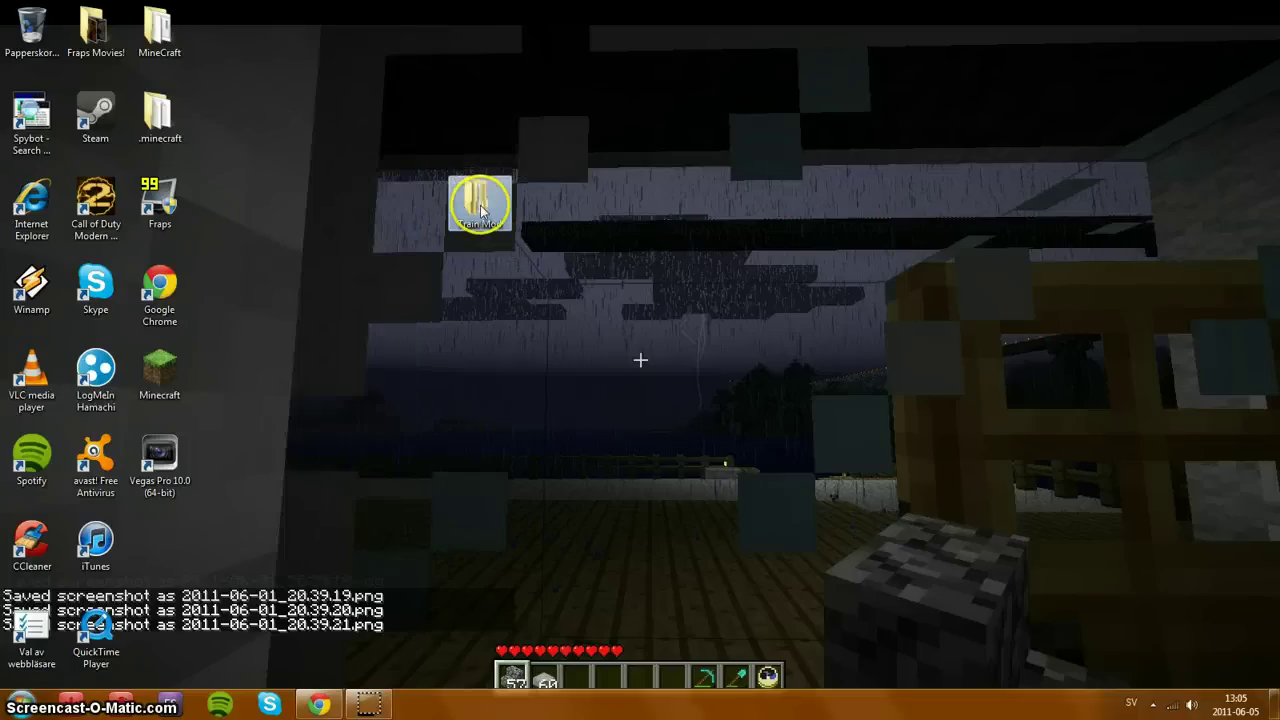
{"action": "left_click_drag", "start_coordinate": [222, 1], "coordinate": [436, 683]}
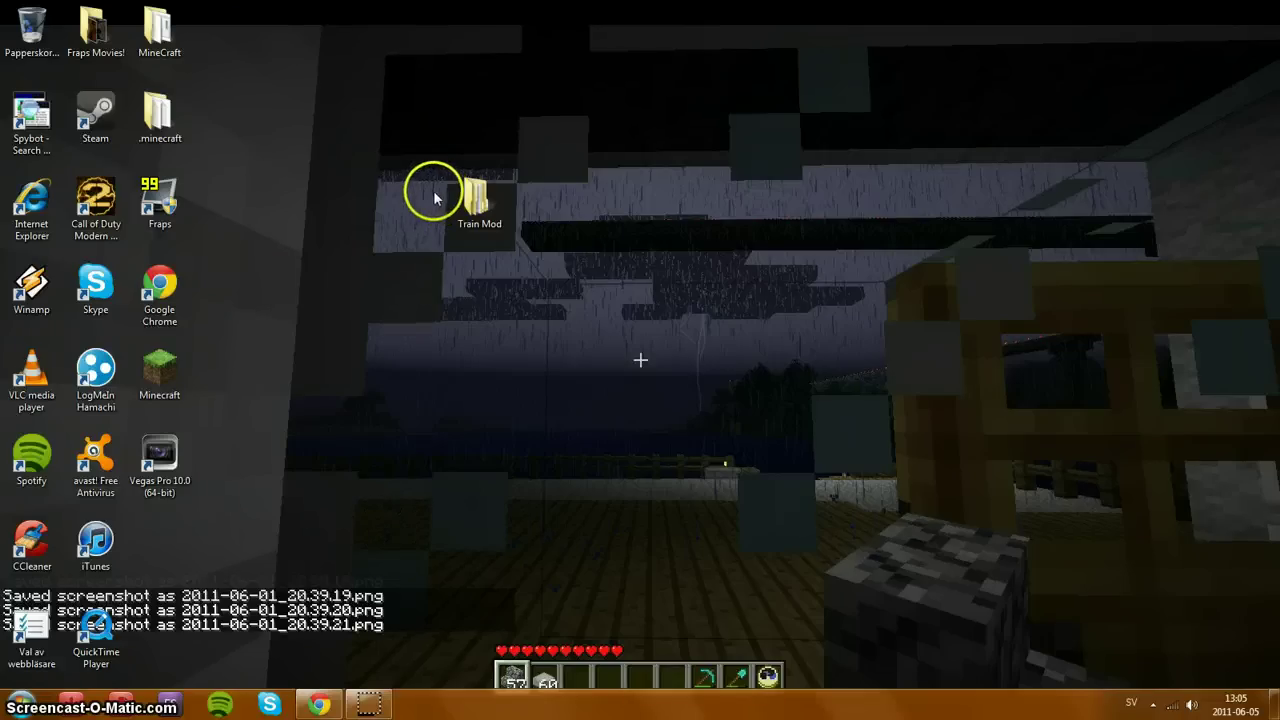
Step: Examine the files inside the Train_mod_v1.11 folder of the Train_mod_v1.11 archive, and close the archive and the Train Mod folder
{"action": "double_click", "coordinate": [476, 200]}
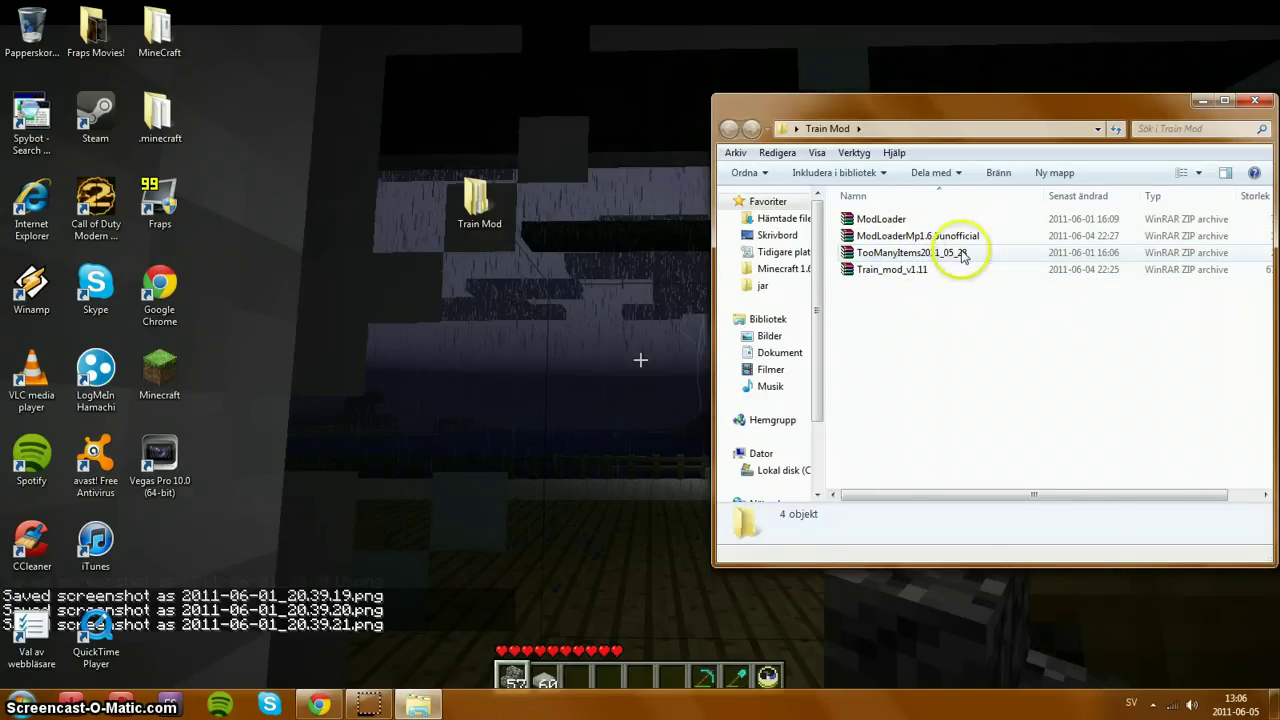
{"action": "double_click", "coordinate": [893, 269]}
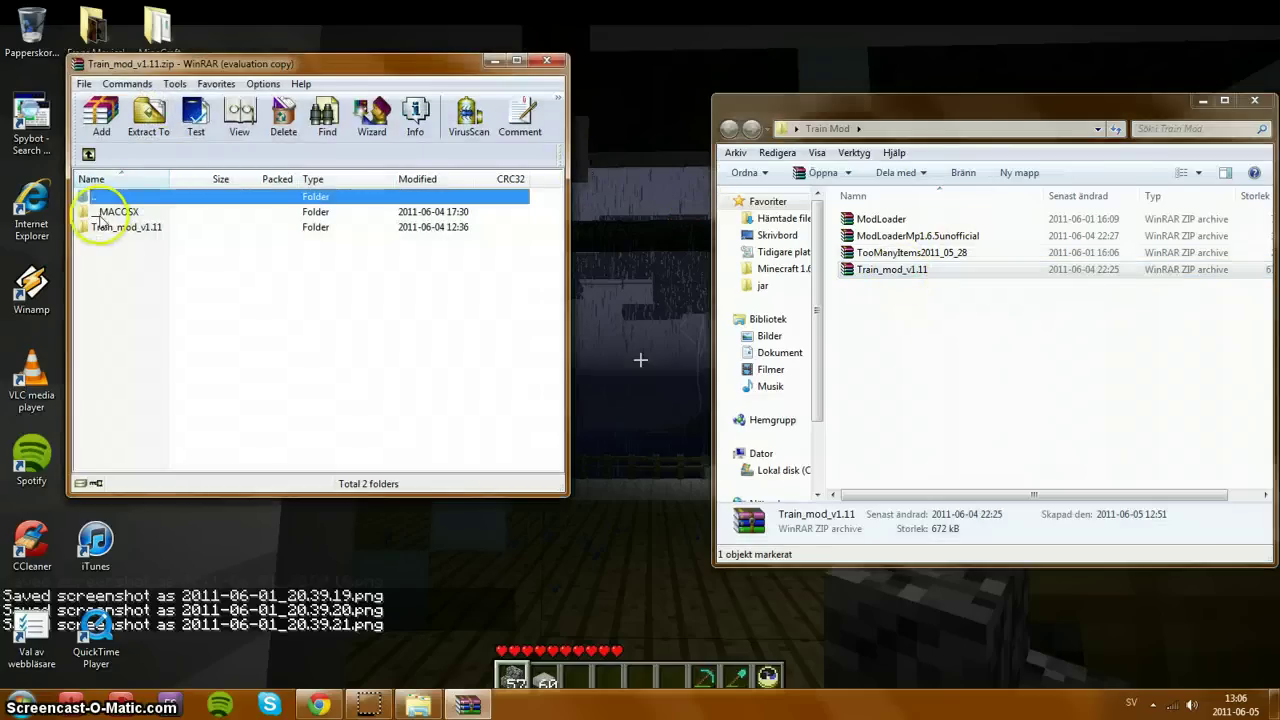
{"action": "left_click", "coordinate": [335, 208]}
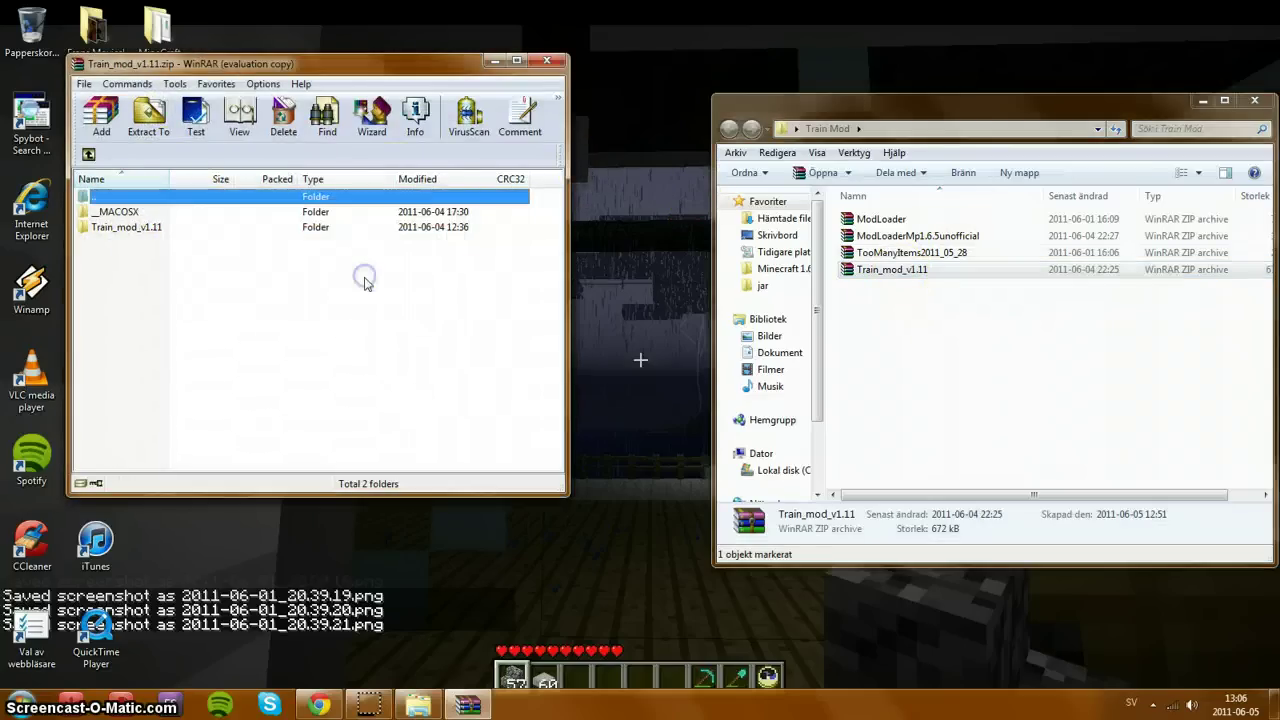
{"action": "double_click", "coordinate": [118, 227]}
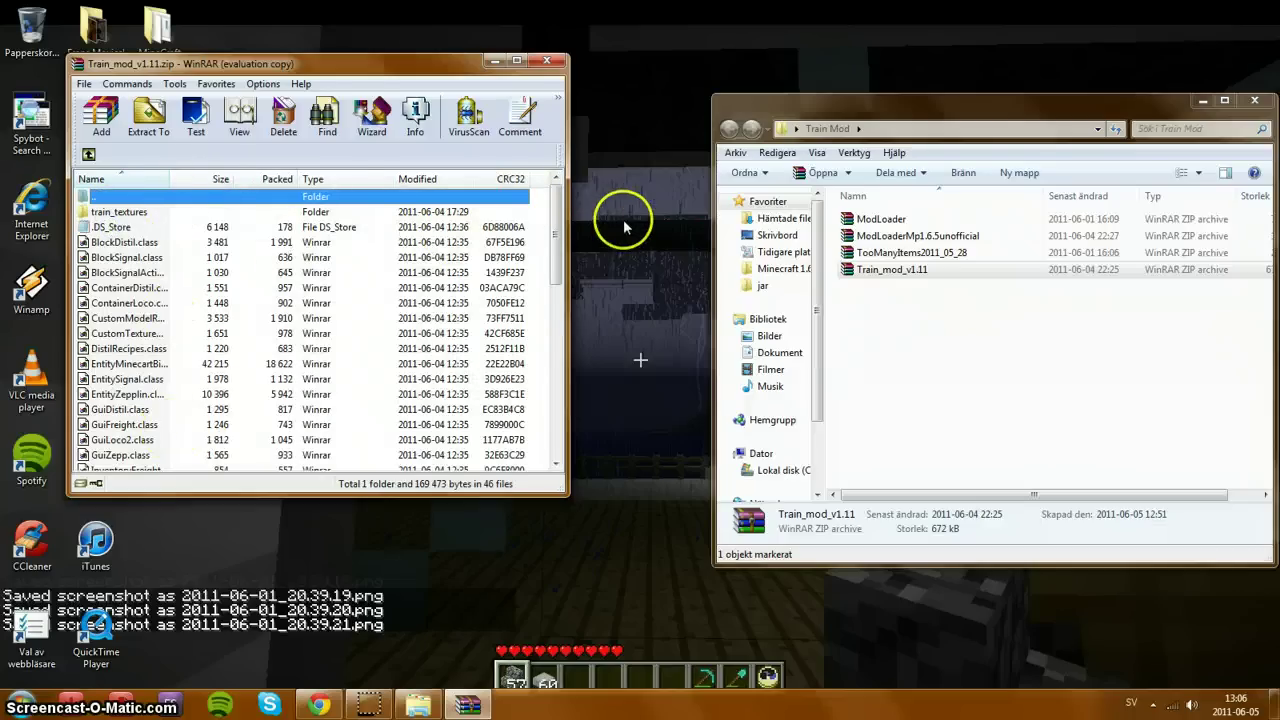
{"action": "left_click_drag", "start_coordinate": [558, 215], "coordinate": [556, 440]}
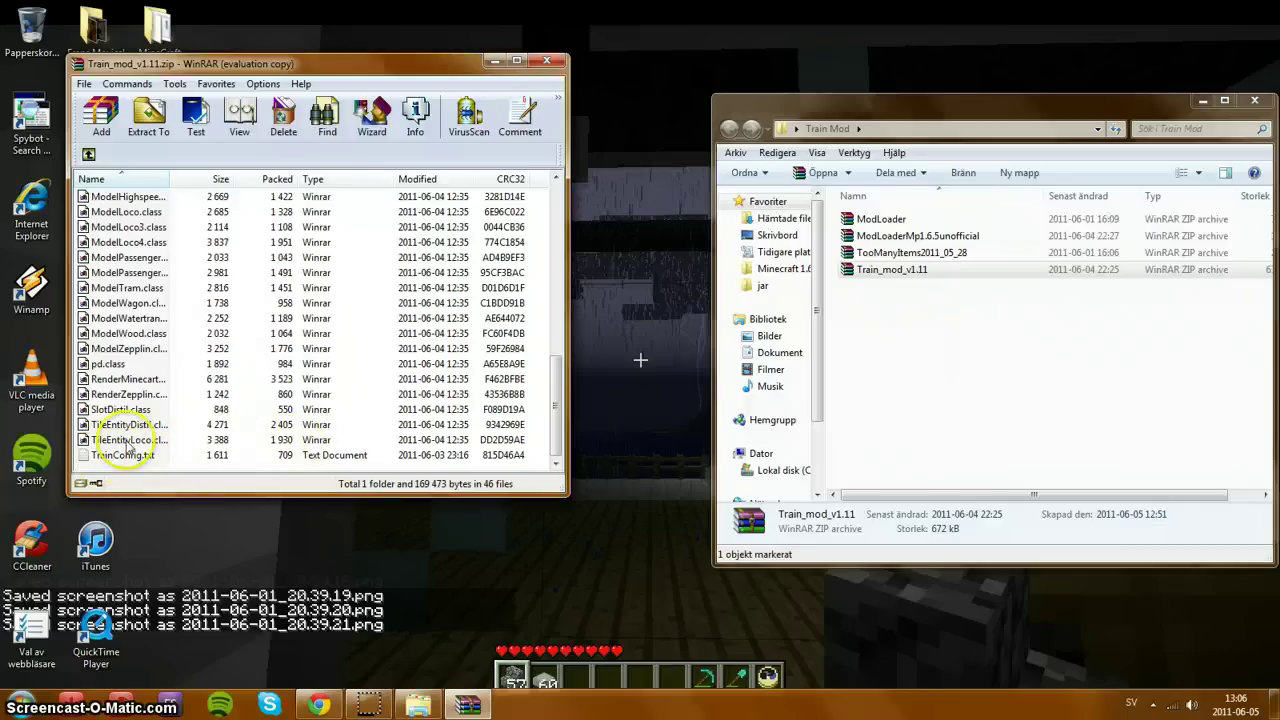
{"action": "left_click", "coordinate": [547, 61]}
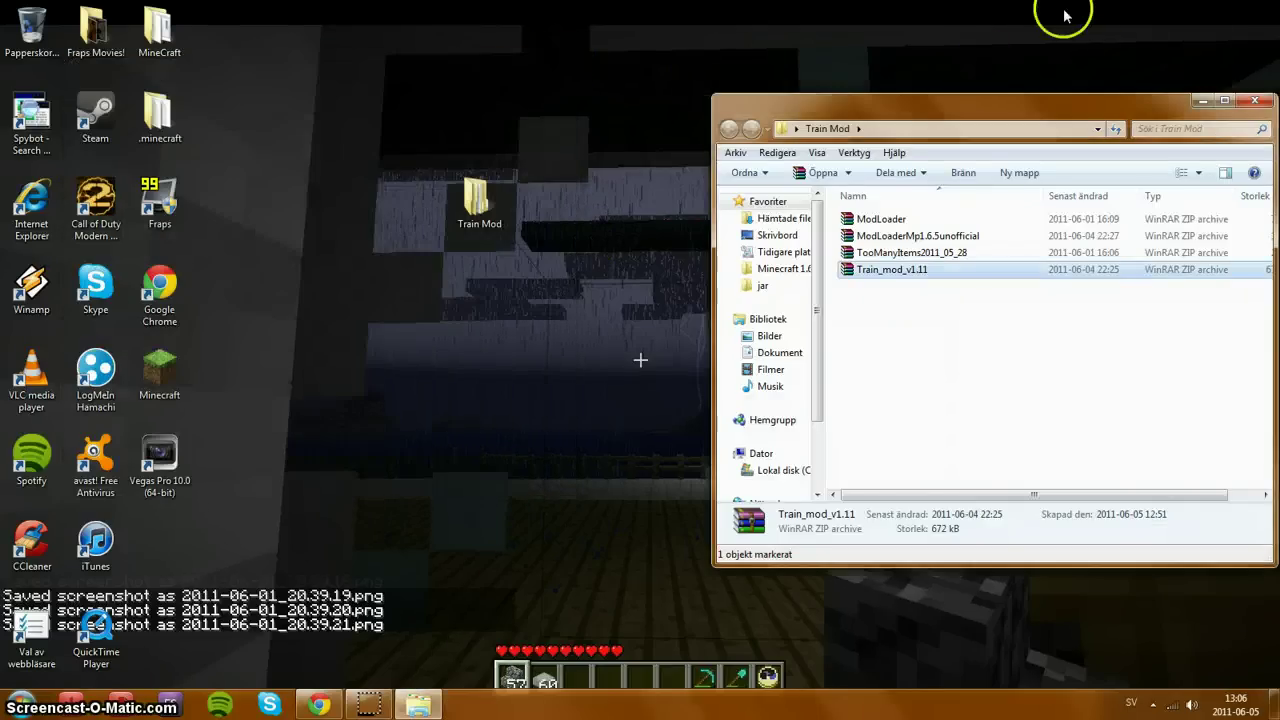
{"action": "left_click", "coordinate": [1255, 101]}
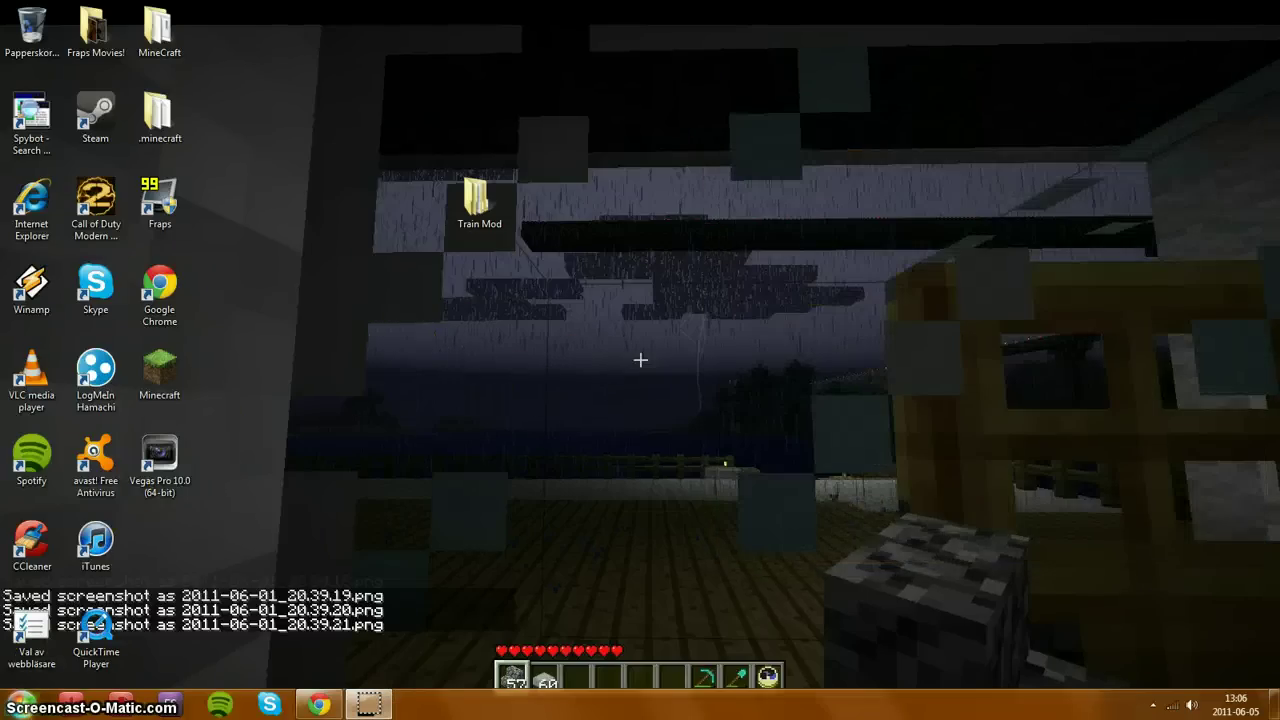
{"action": "left_click", "coordinate": [22, 702]}
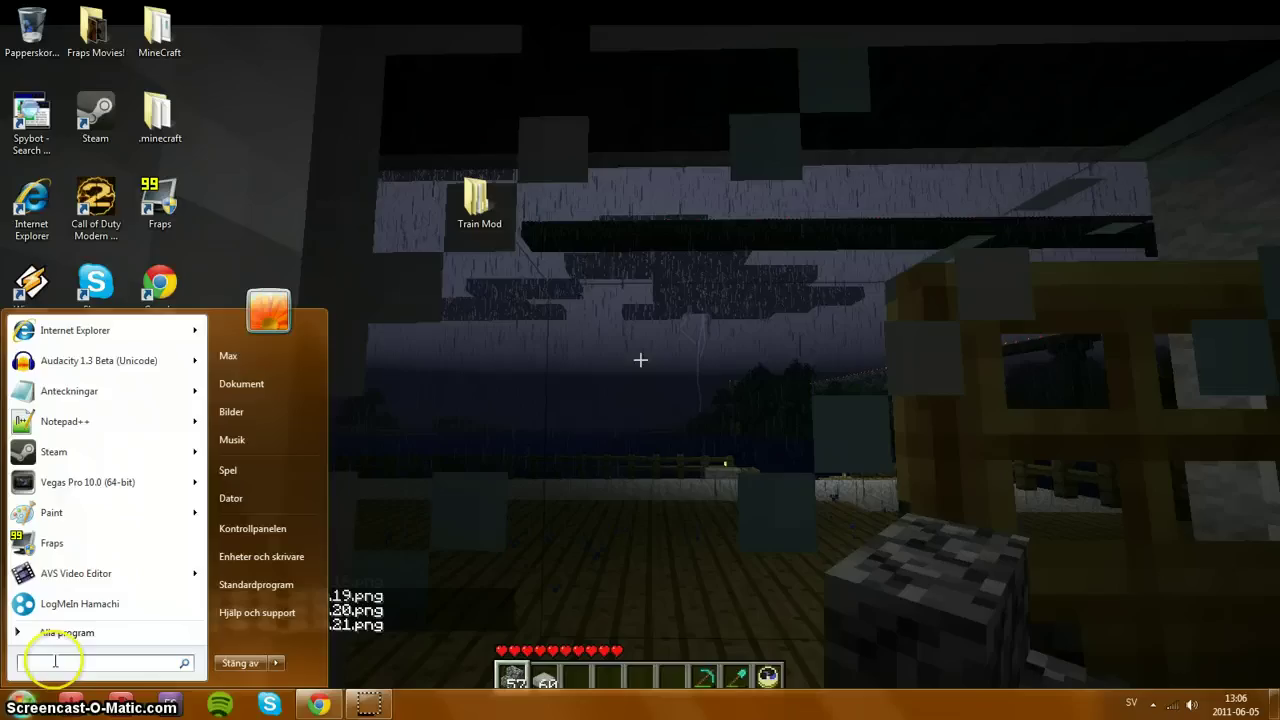
{"action": "type", "text": "%appdata%"}
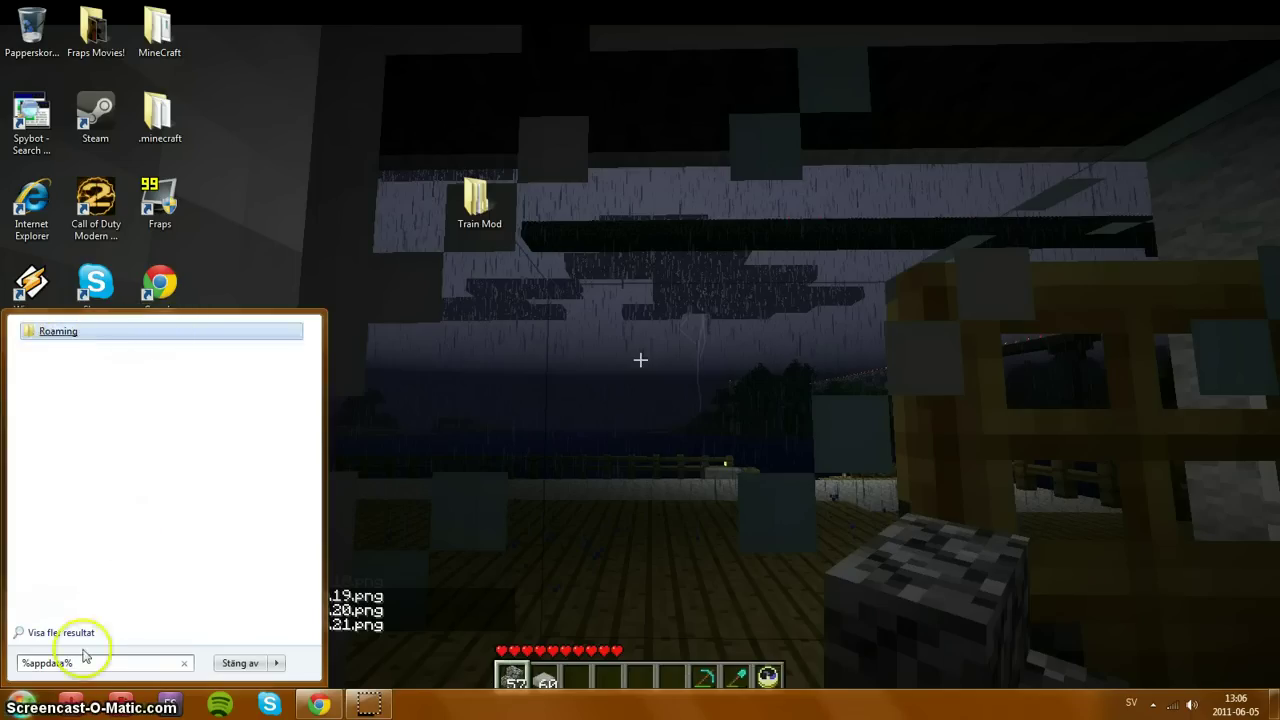
{"action": "key", "text": "BackSpace"}
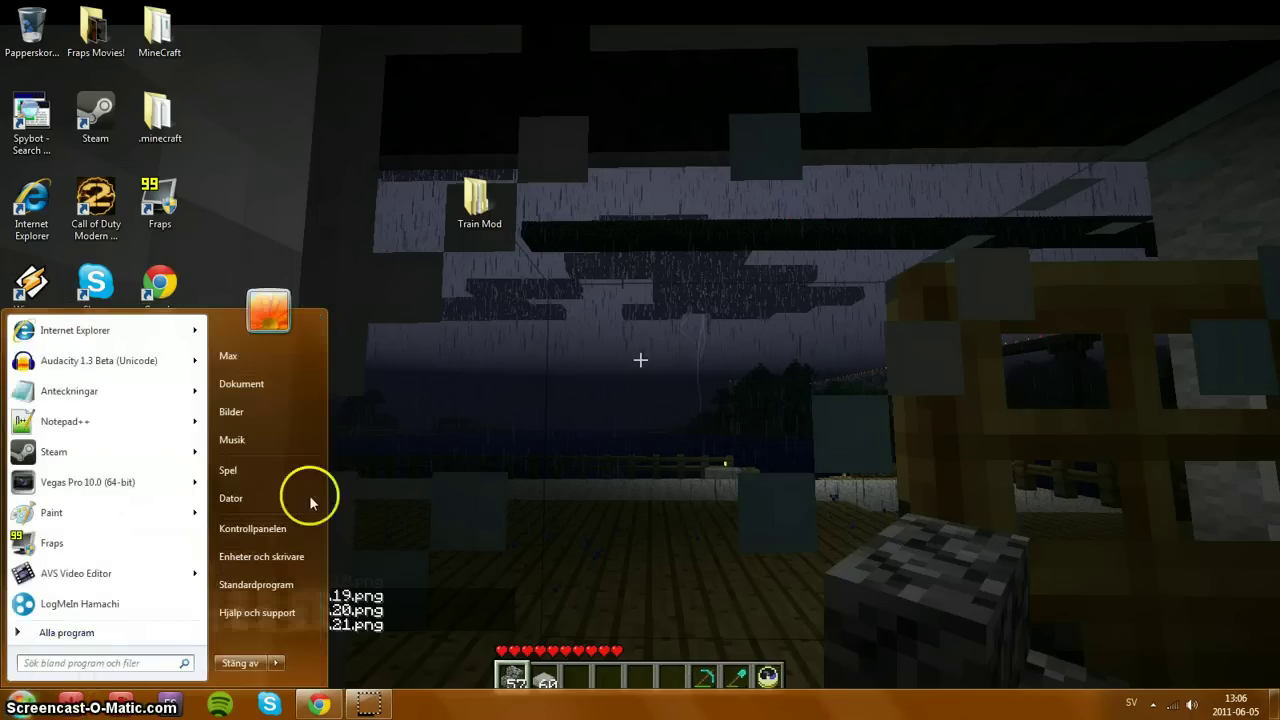
Step: Try to locate the application data folder by searching the computer (Dator) for %appdata%, and close the window
{"action": "left_click", "coordinate": [309, 495]}
{"action": "left_click", "coordinate": [1148, 130]}
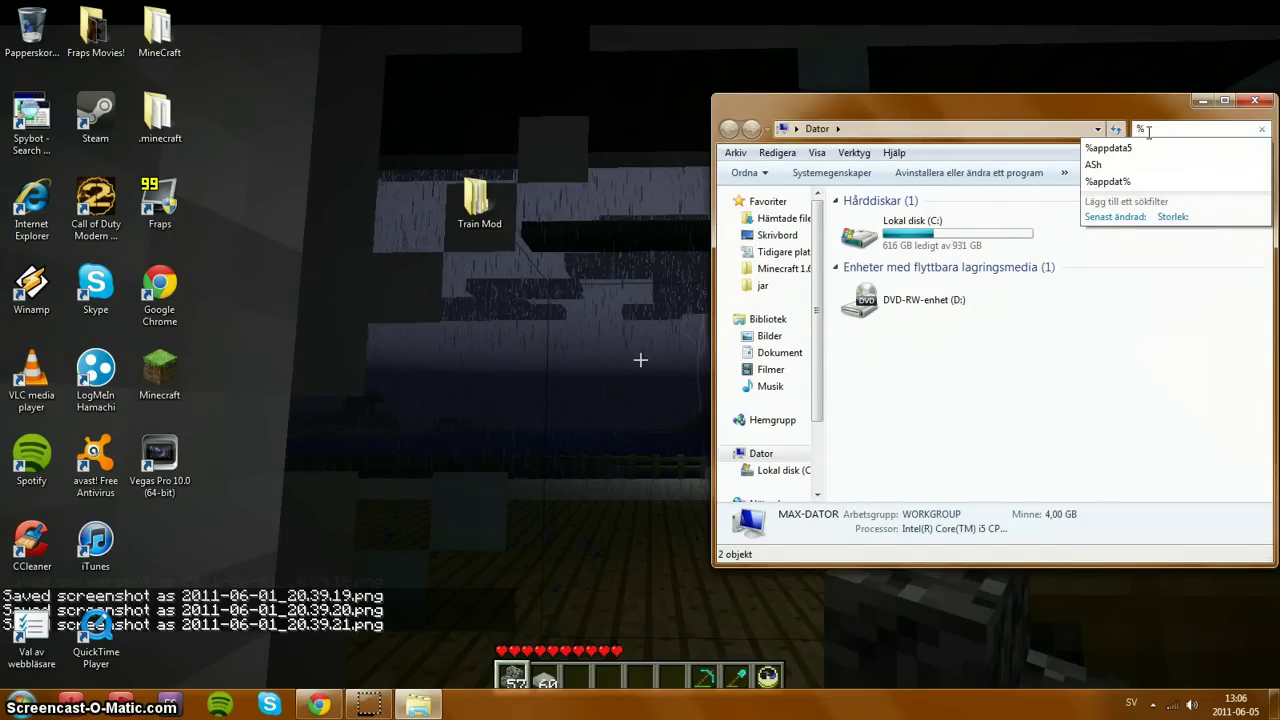
{"action": "key", "text": "Return"}
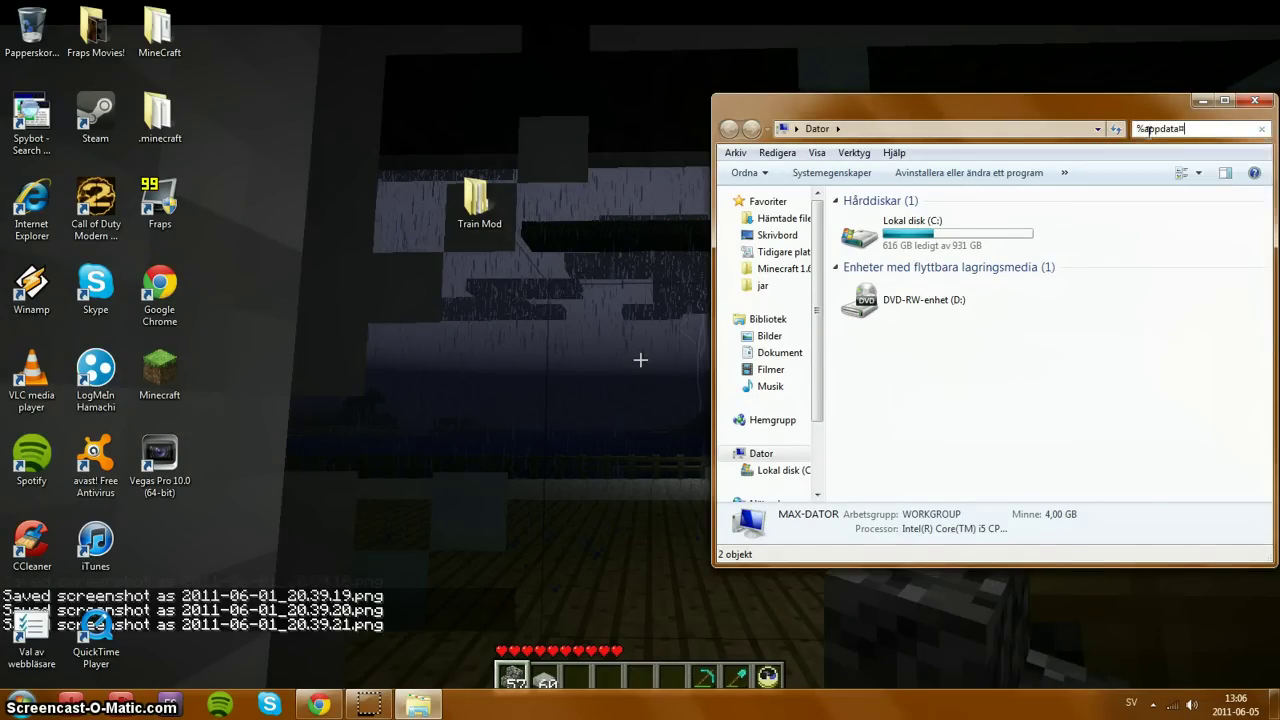
{"action": "left_click", "coordinate": [1235, 128]}
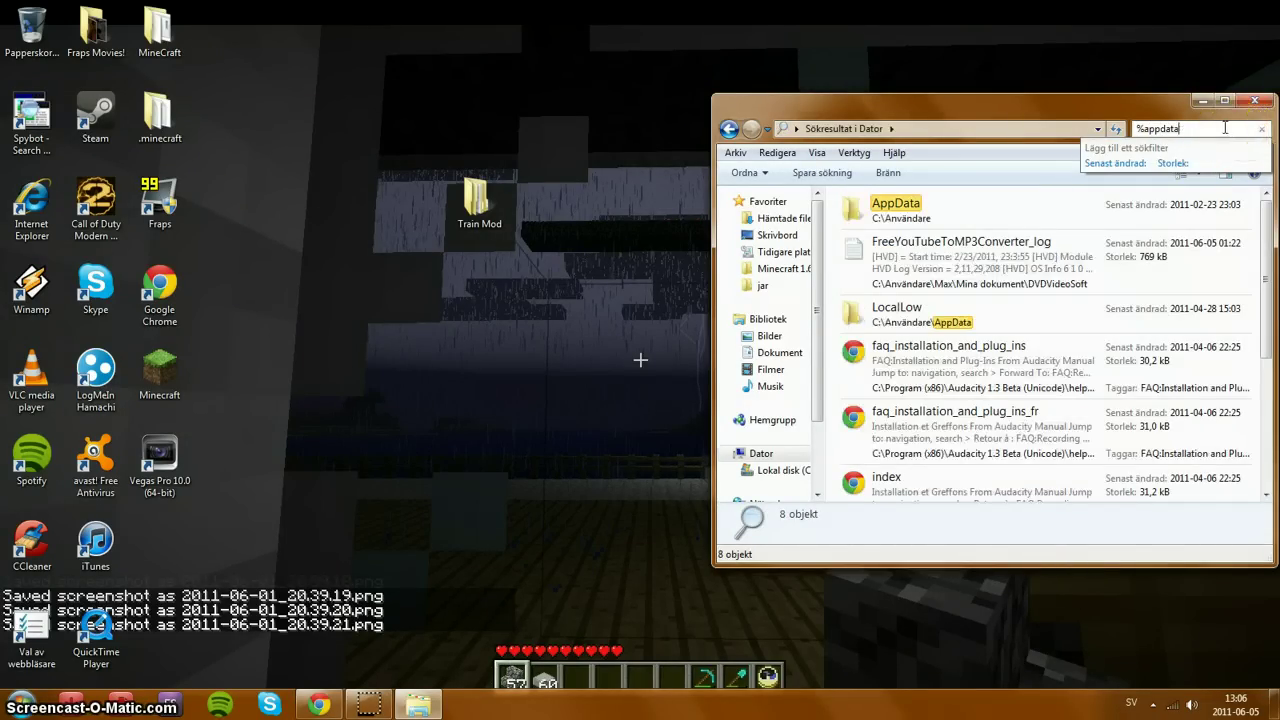
{"action": "type", "text": "%"}
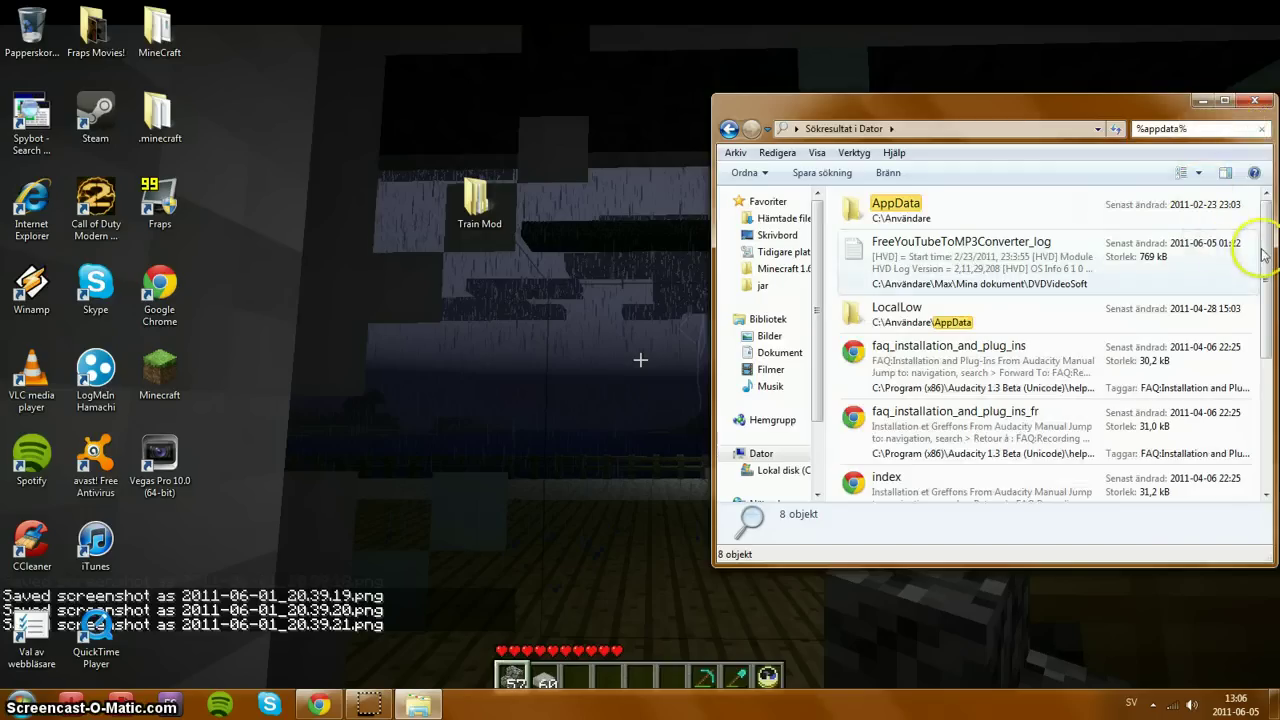
{"action": "left_click_drag", "start_coordinate": [1266, 240], "coordinate": [1266, 205]}
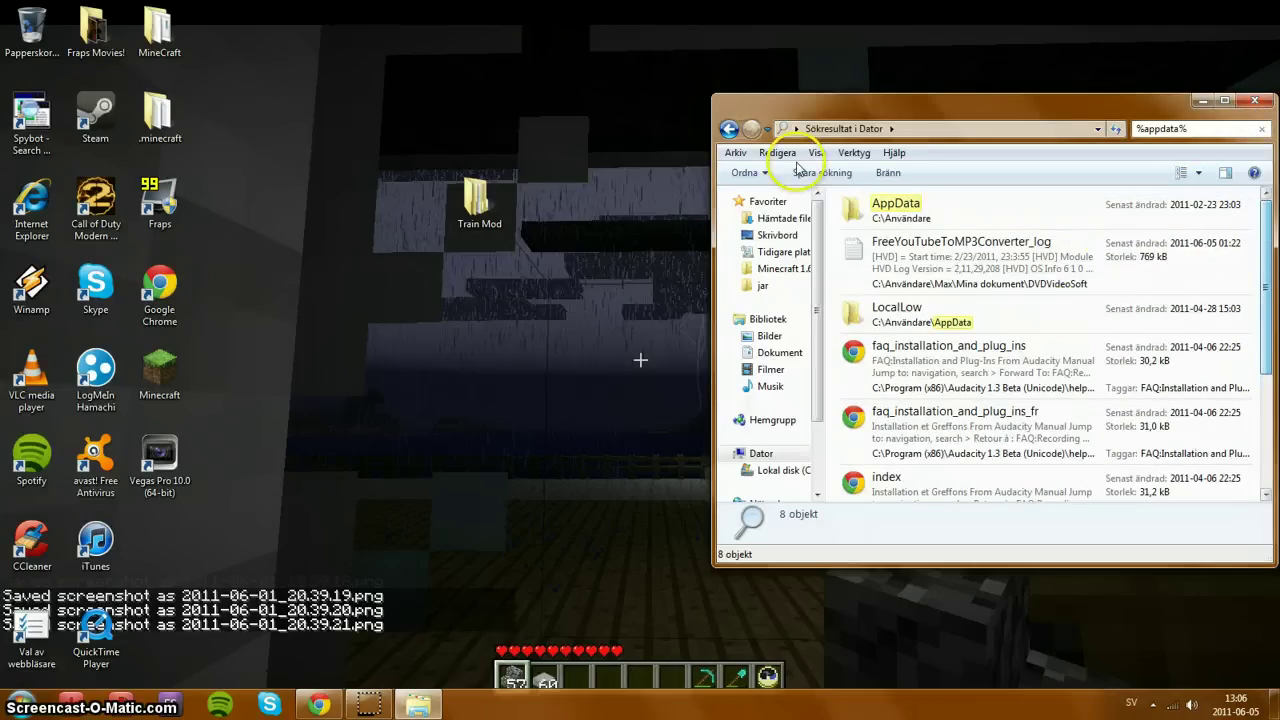
{"action": "left_click", "coordinate": [729, 129]}
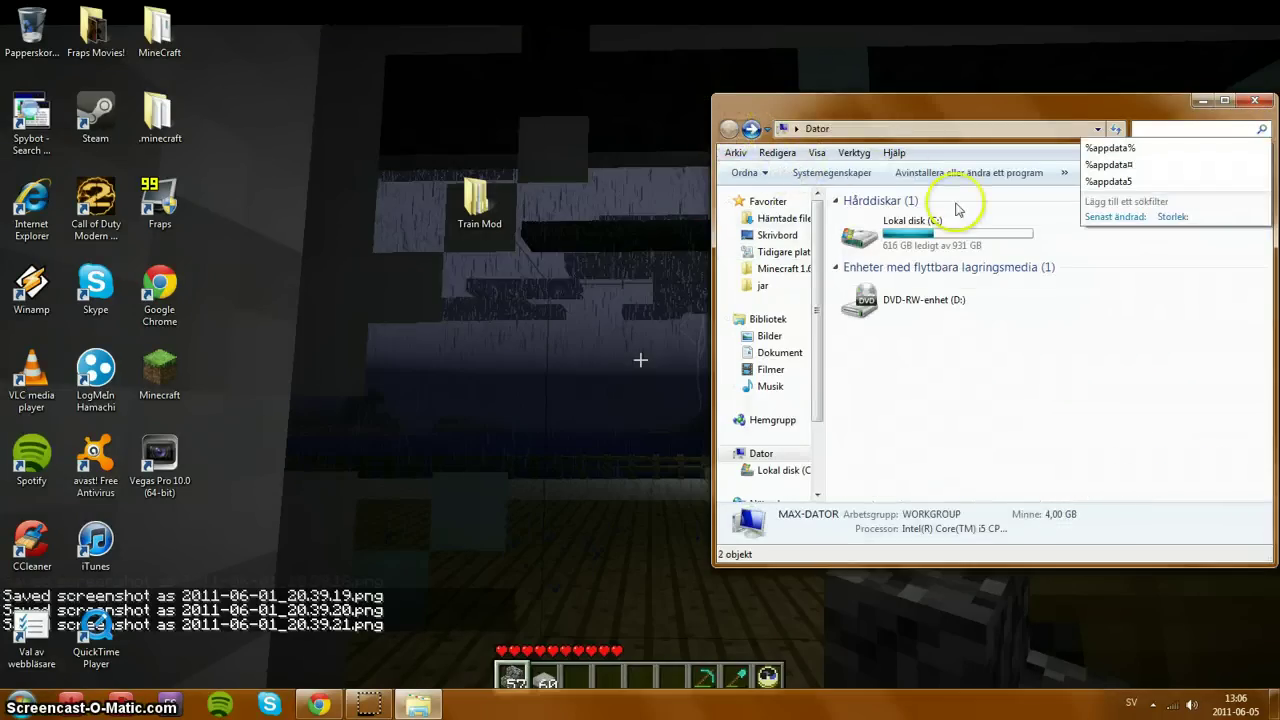
{"action": "left_click", "coordinate": [1266, 103]}
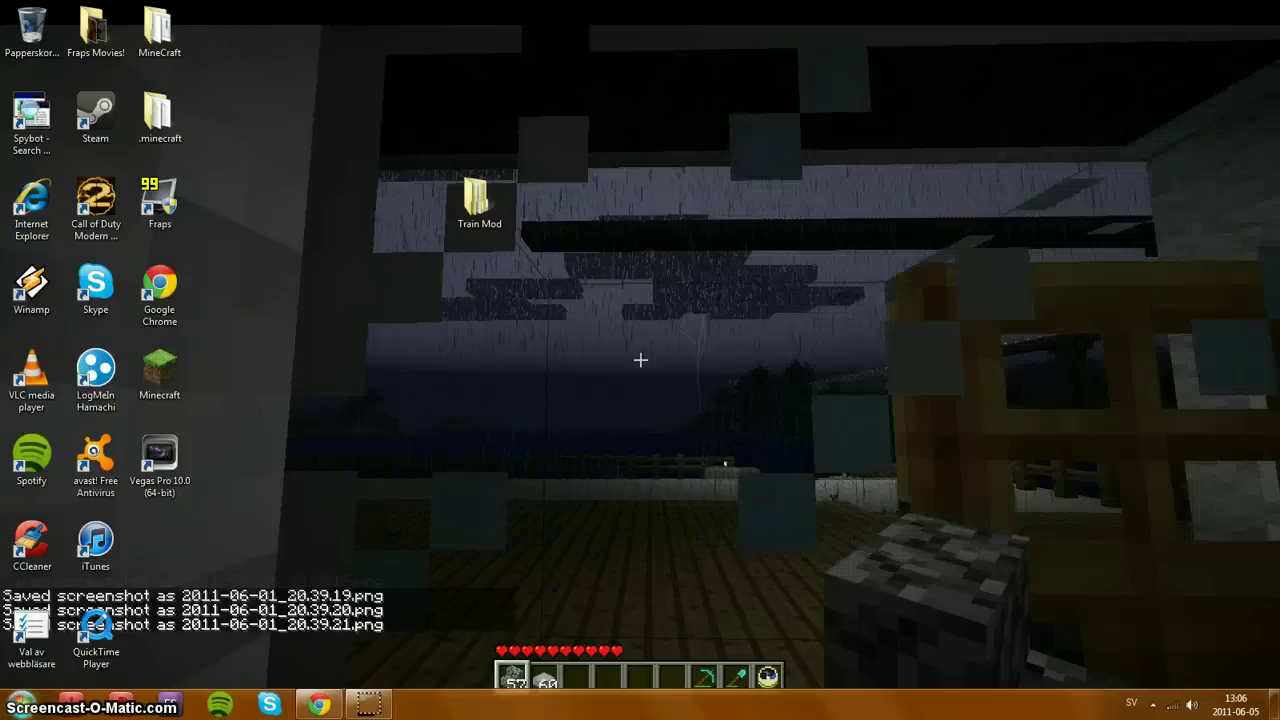
{"action": "left_click", "coordinate": [20, 705]}
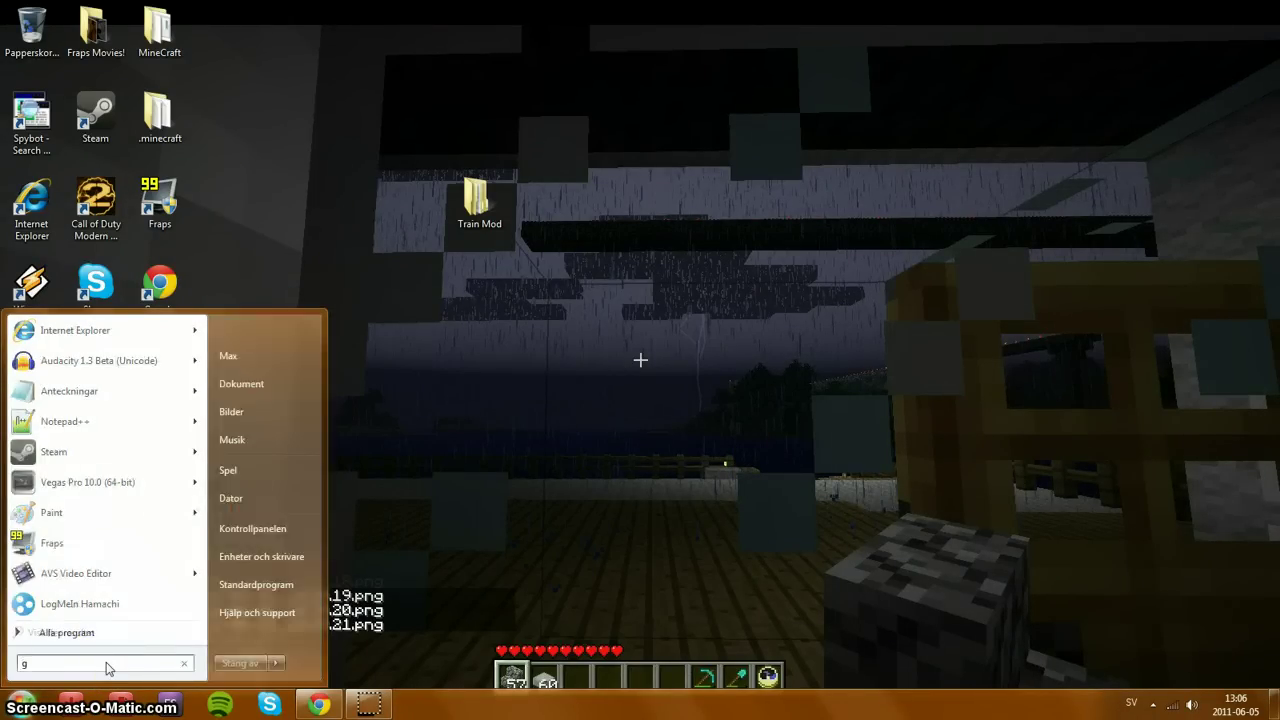
{"action": "type", "text": "kör"}
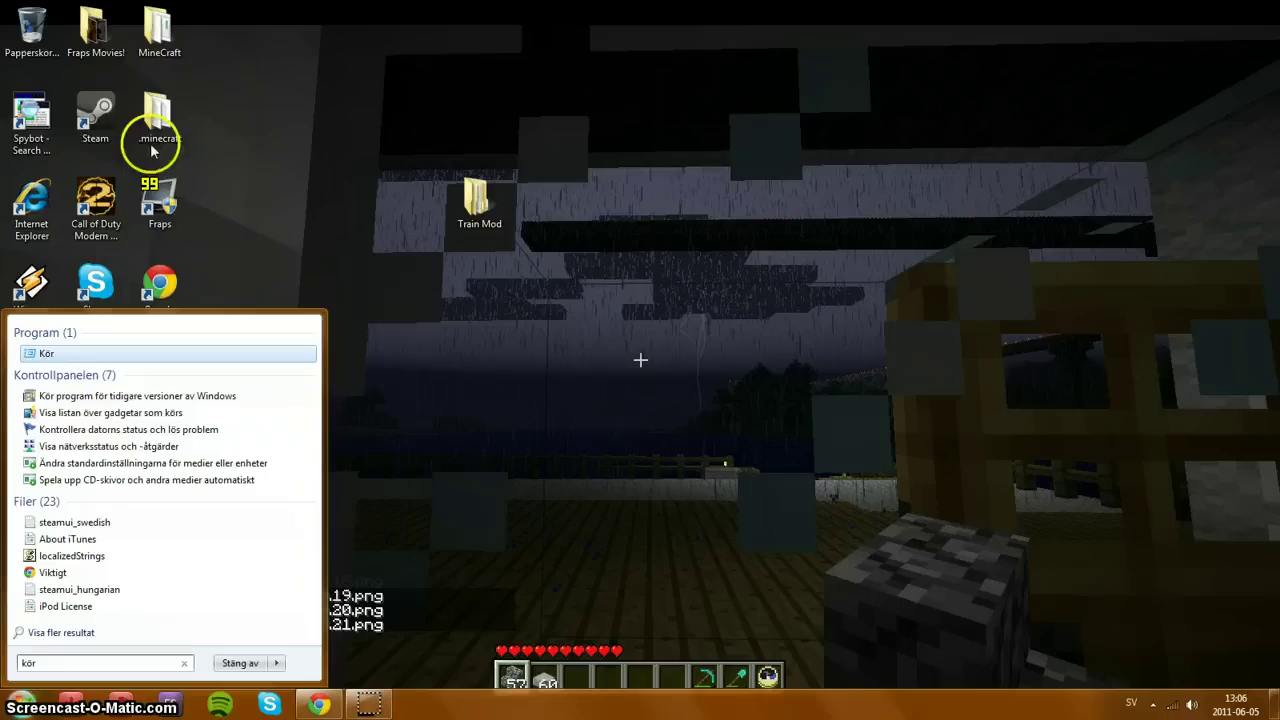
{"action": "left_click", "coordinate": [40, 353]}
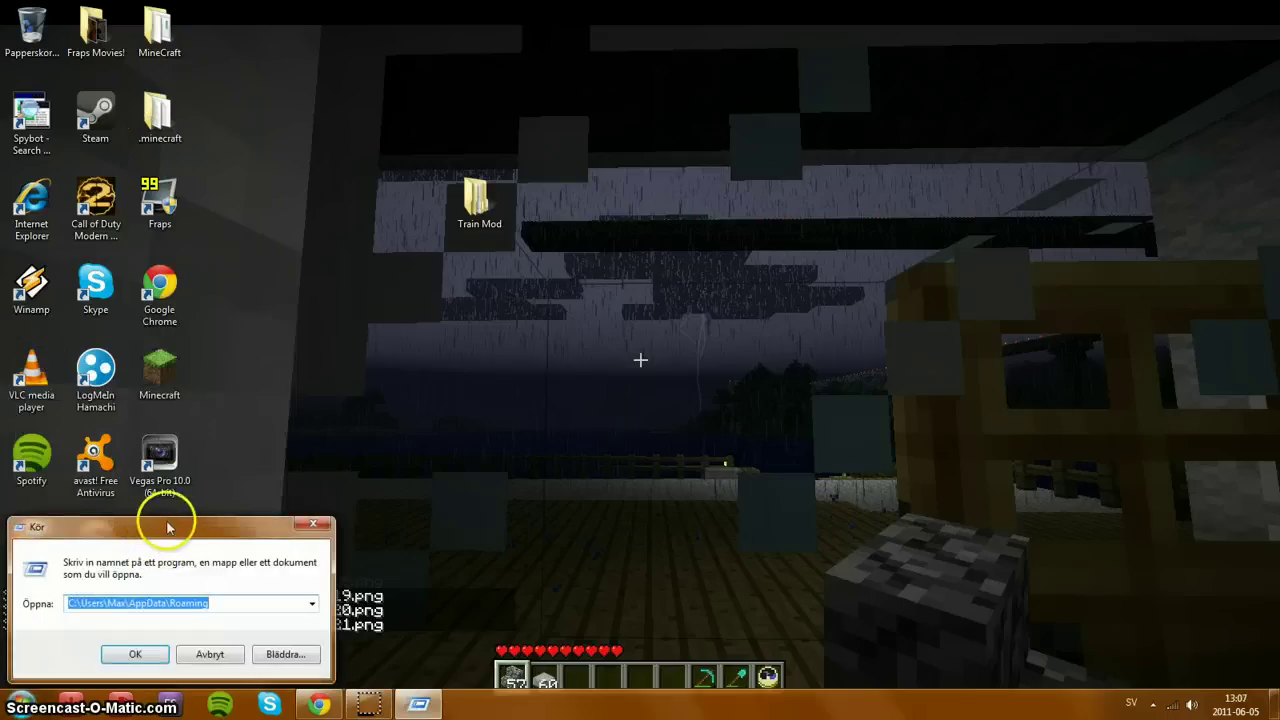
{"action": "left_click_drag", "start_coordinate": [167, 527], "coordinate": [558, 286]}
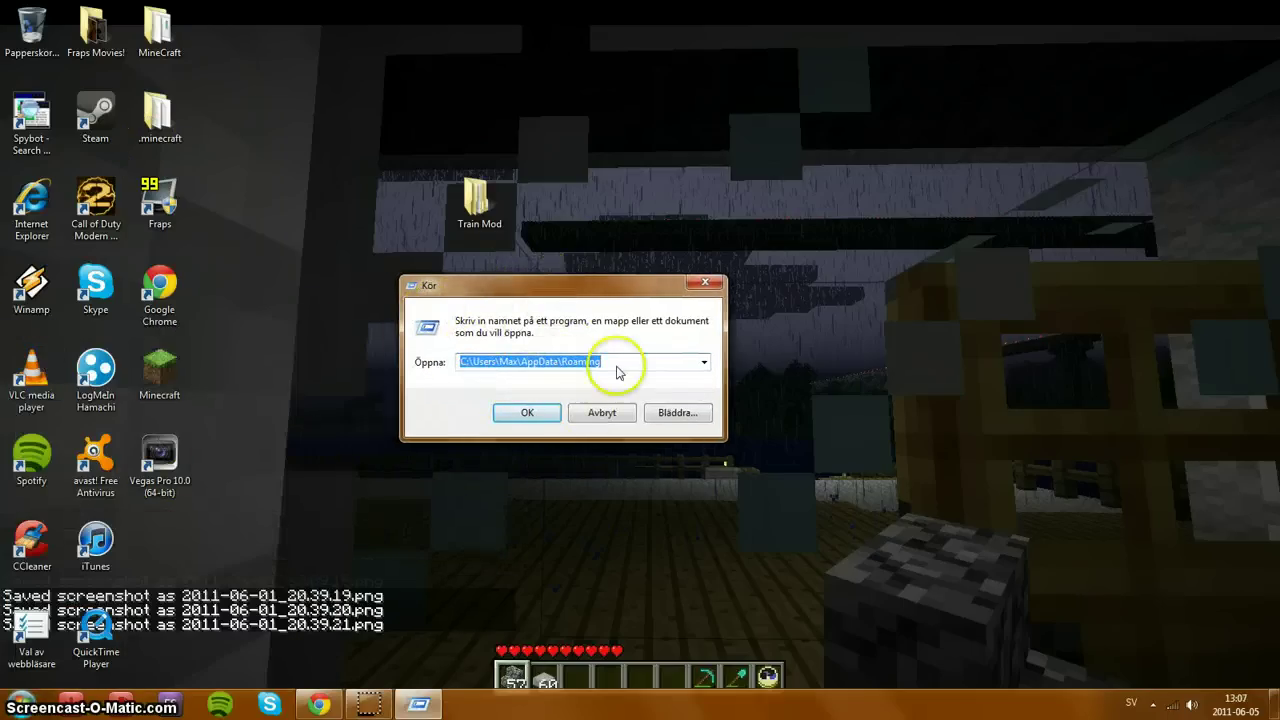
{"action": "left_click", "coordinate": [706, 285]}
Step: Open the Roaming application data folder through %appdata% and go into its .minecraft folder
{"action": "left_click", "coordinate": [22, 704]}
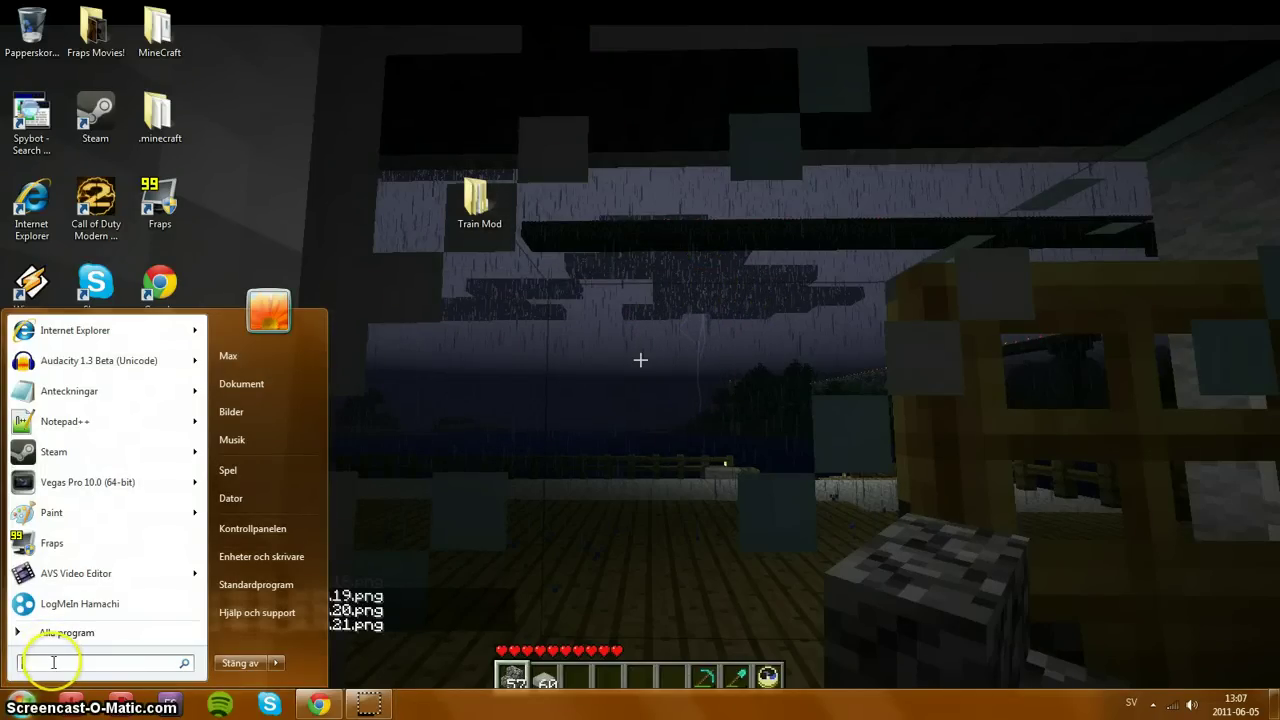
{"action": "type", "text": "%"}
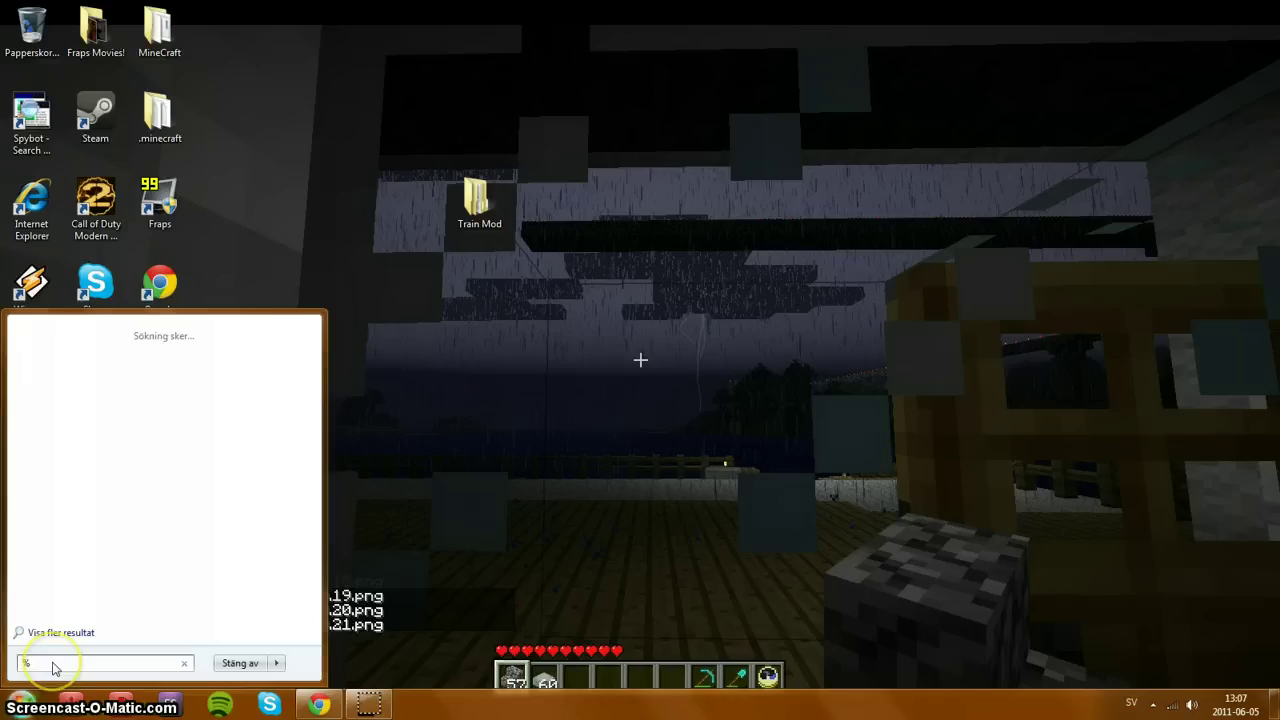
{"action": "type", "text": "appd"}
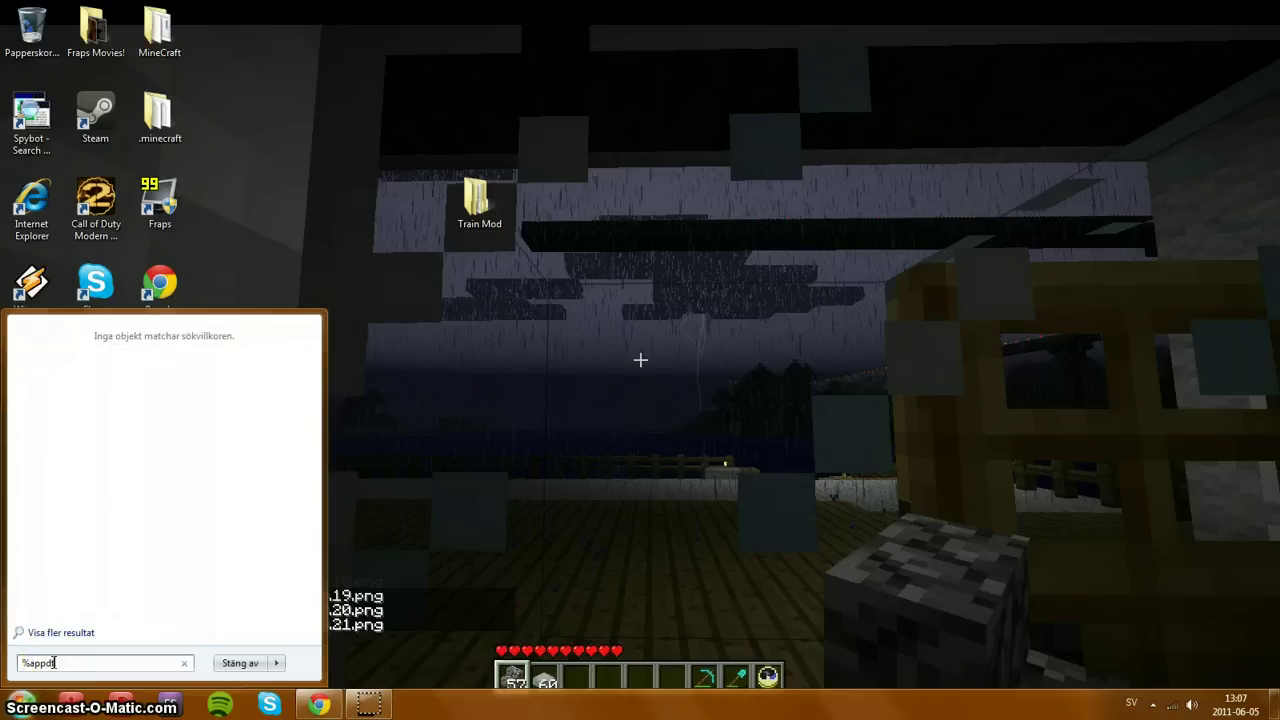
{"action": "type", "text": "ata%"}
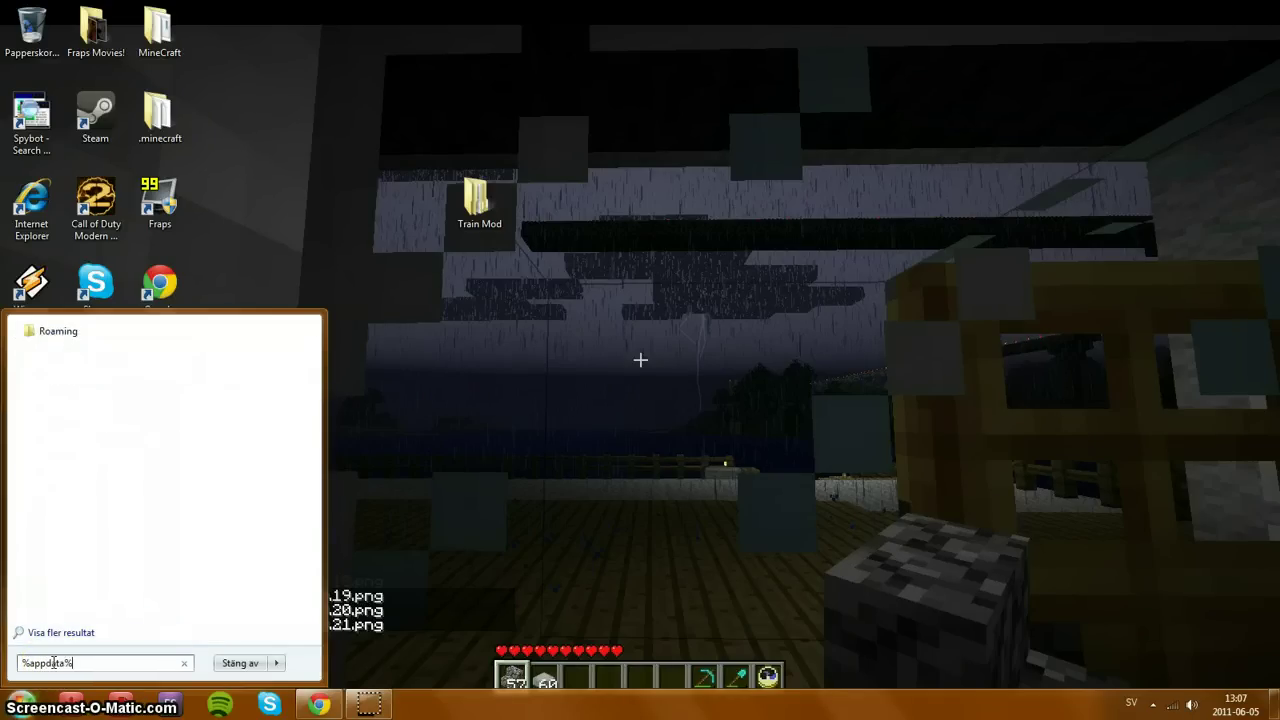
{"action": "key", "text": "Return"}
{"action": "left_click_drag", "start_coordinate": [923, 105], "coordinate": [768, 113]}
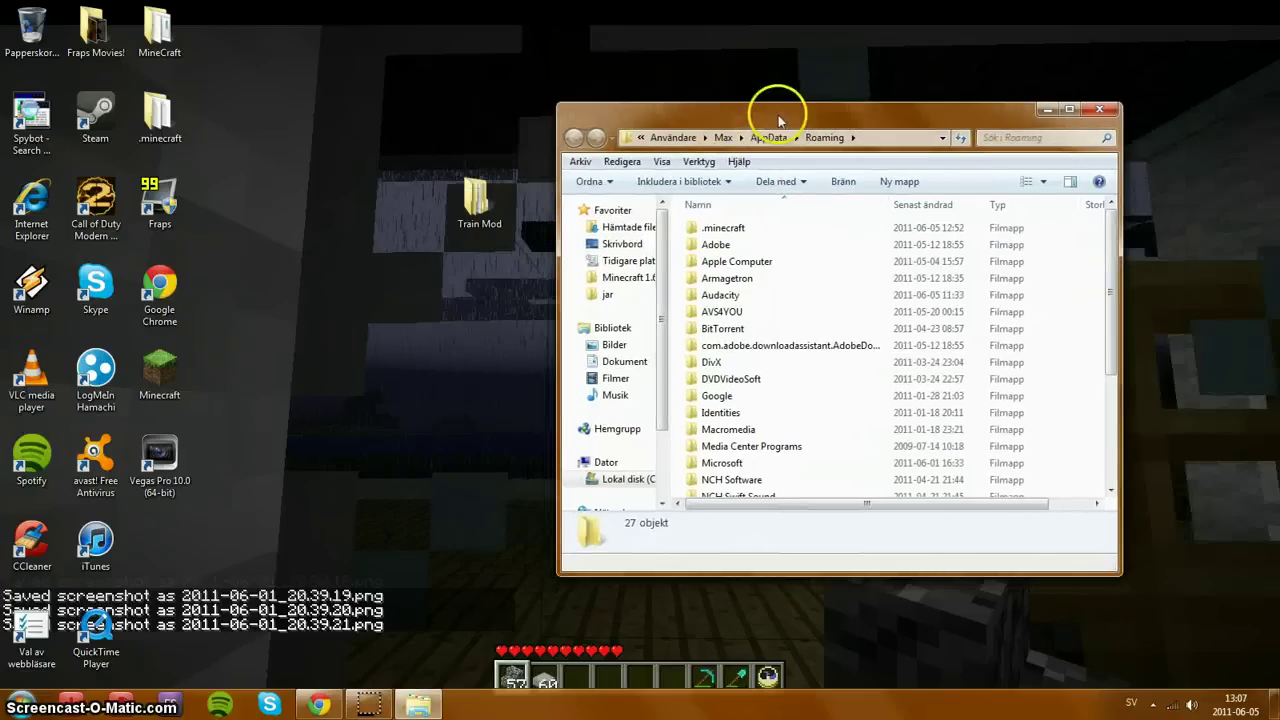
{"action": "double_click", "coordinate": [745, 230]}
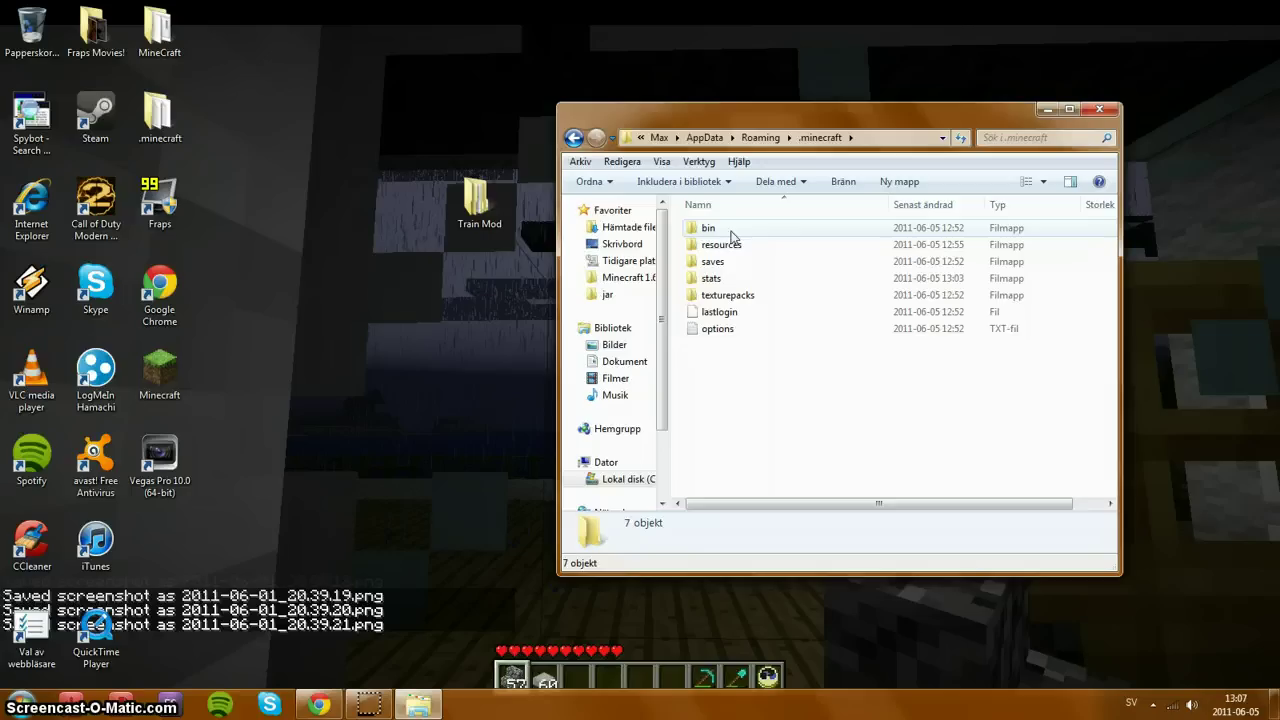
Step: Open the minecraft jar file from the bin folder with WinRAR archiver and dismiss the licence reminder
{"action": "left_click_drag", "start_coordinate": [690, 118], "coordinate": [755, 138]}
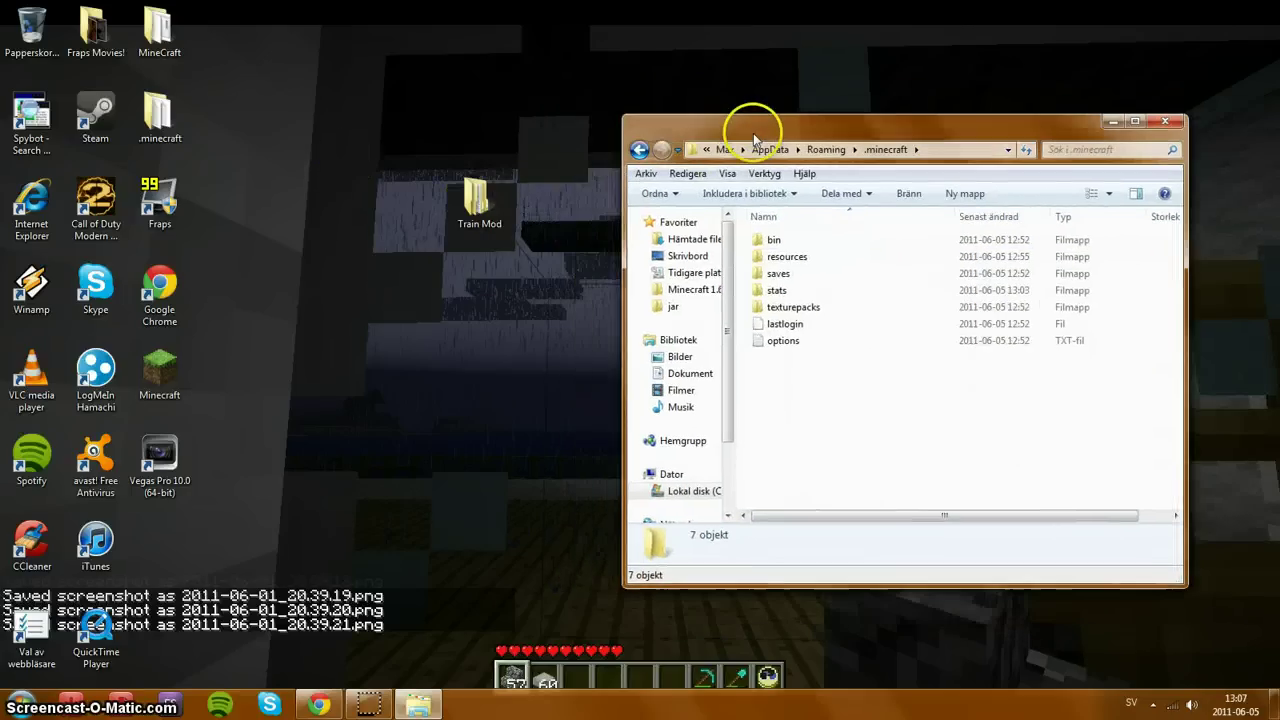
{"action": "double_click", "coordinate": [780, 240]}
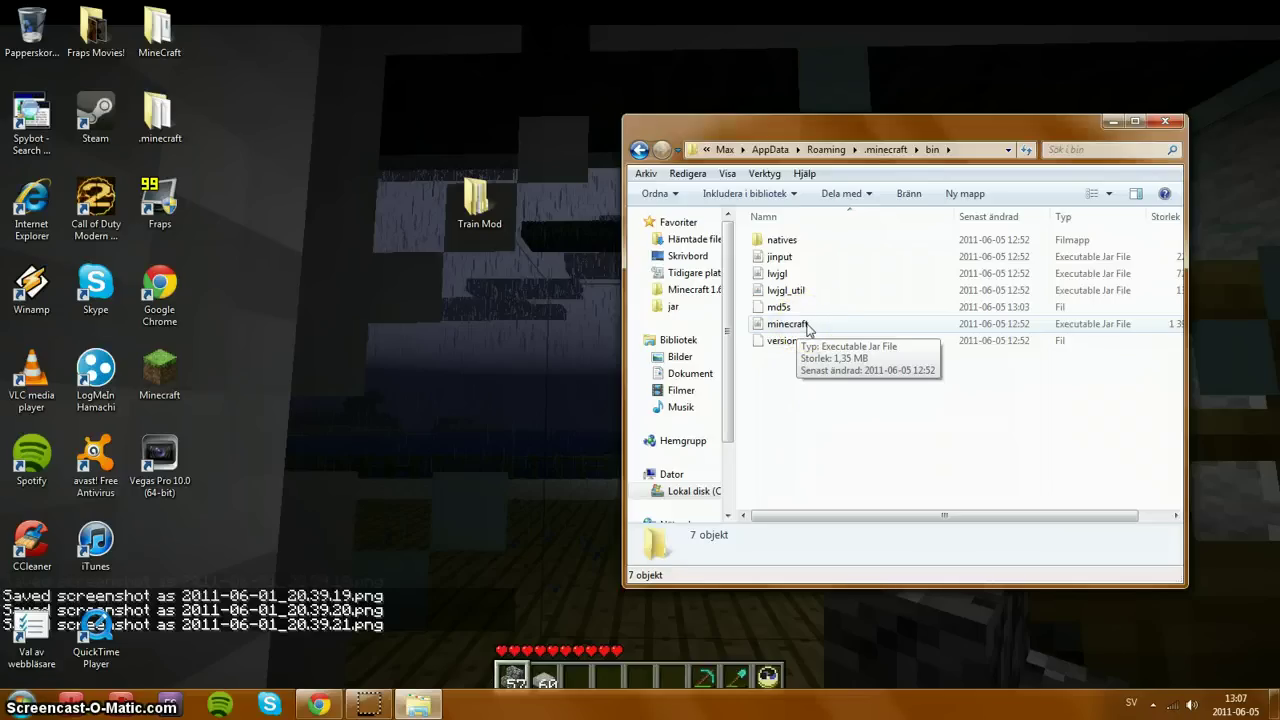
{"action": "right_click", "coordinate": [809, 330]}
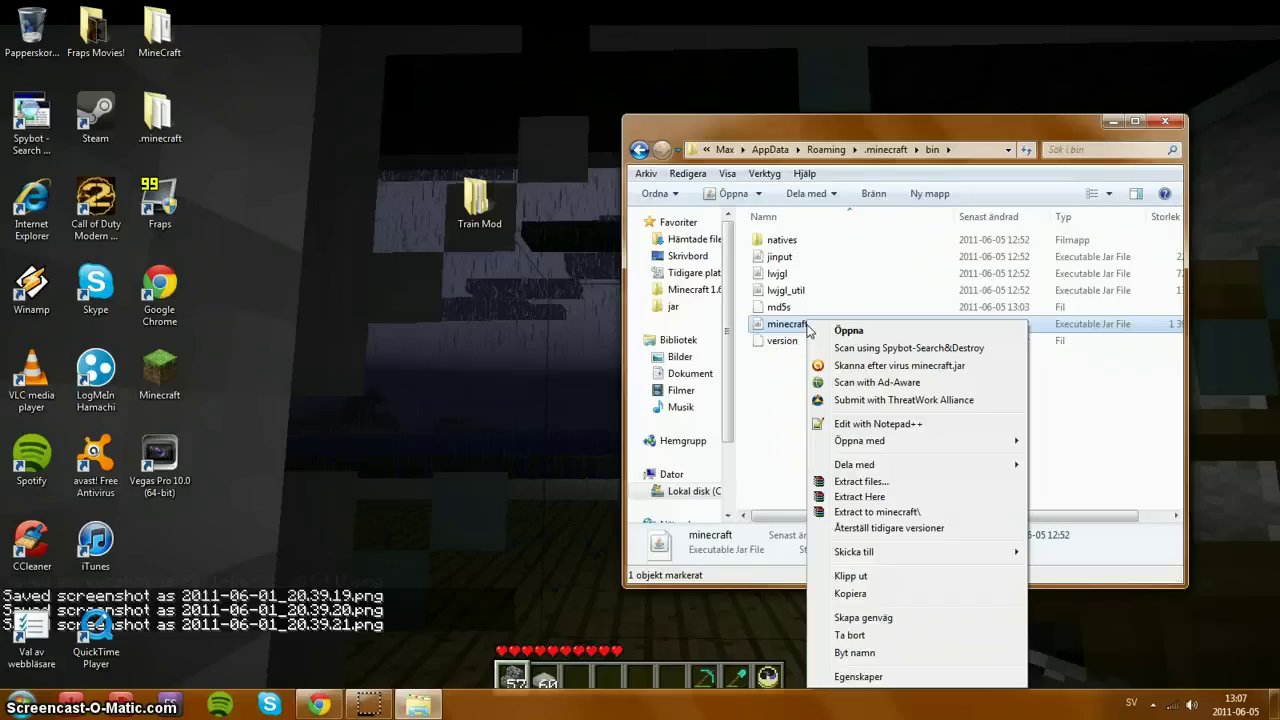
{"action": "mouse_move", "coordinate": [866, 440]}
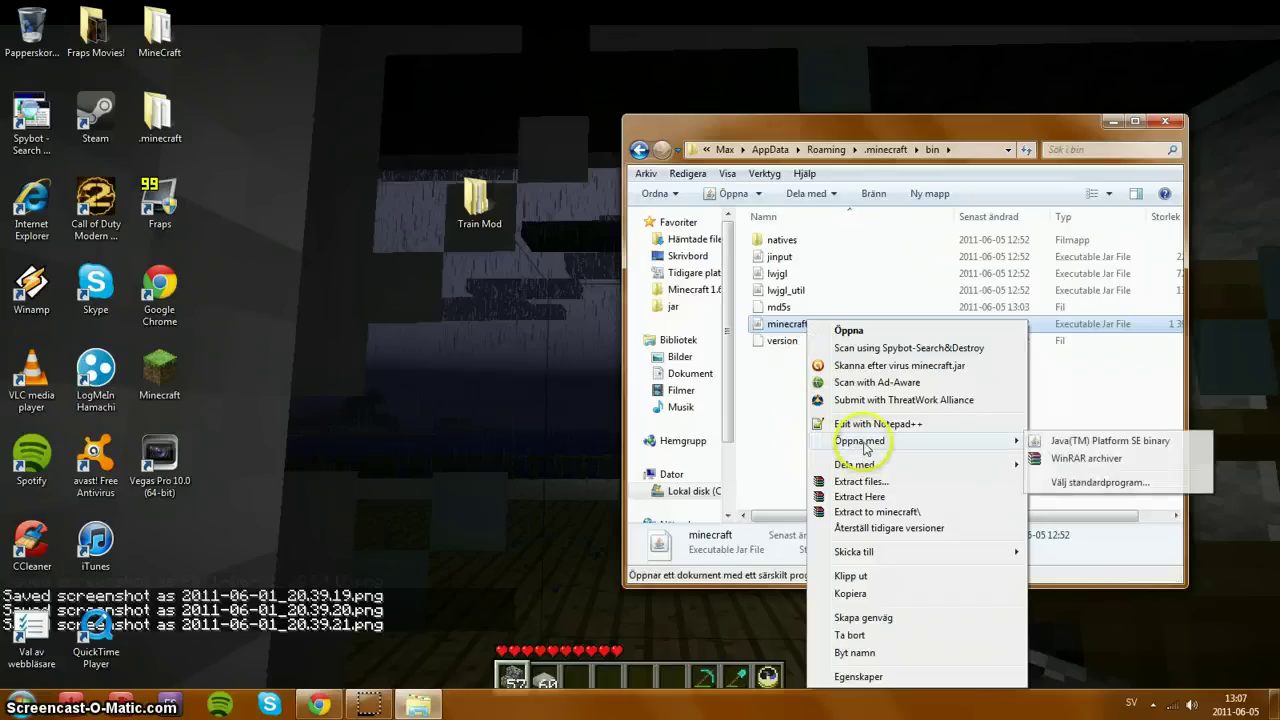
{"action": "left_click", "coordinate": [1084, 460]}
{"action": "left_click_drag", "start_coordinate": [291, 63], "coordinate": [254, 20]}
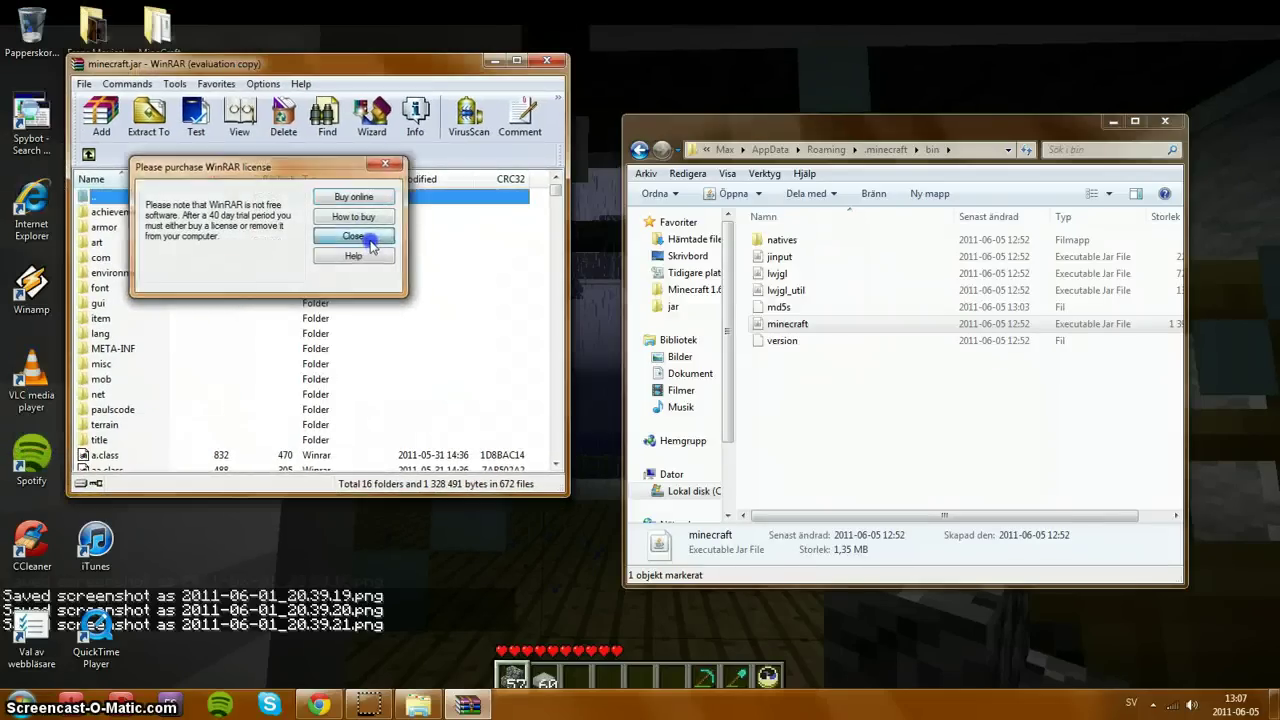
{"action": "left_click", "coordinate": [368, 242]}
{"action": "mouse_move", "coordinate": [400, 26]}
{"action": "left_mouse_down"}
{"action": "mouse_move", "coordinate": [392, 48]}
{"action": "mouse_move", "coordinate": [385, 22]}
{"action": "left_mouse_up"}
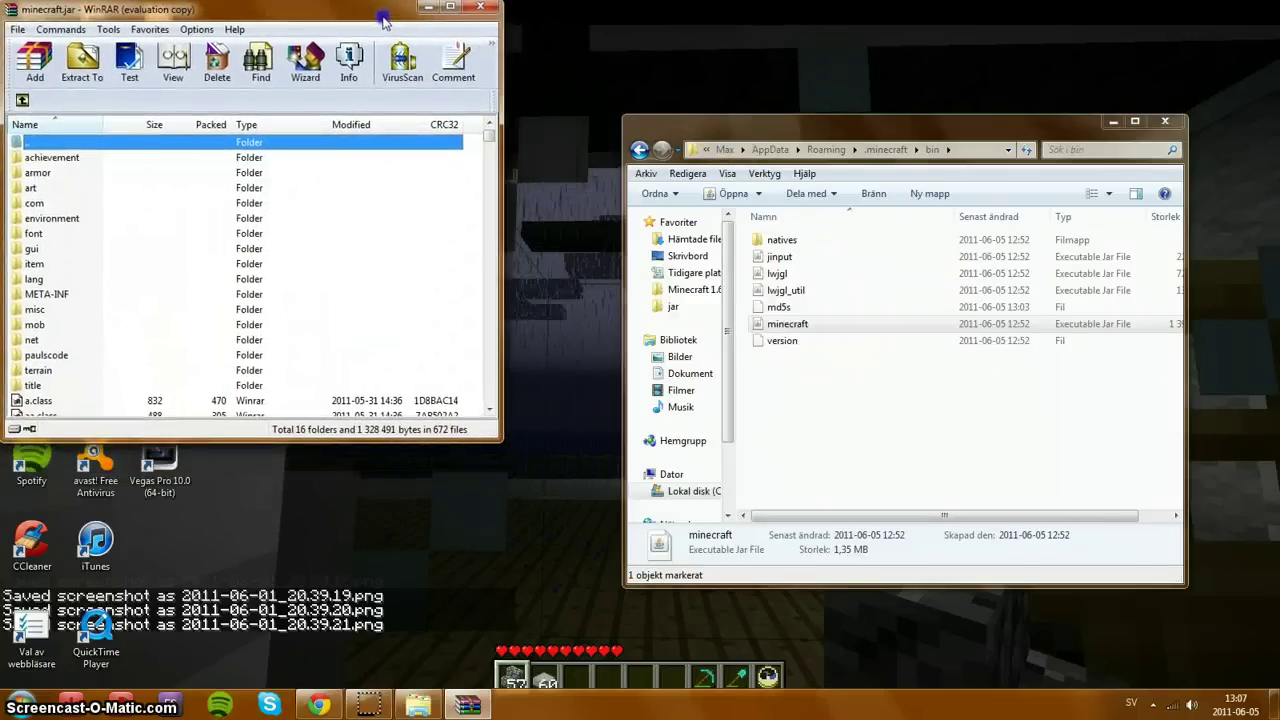
Step: Minimize the bin folder window and open the desktop's Train Mod folder beside the minecraft.jar archive
{"action": "left_click", "coordinate": [1113, 121]}
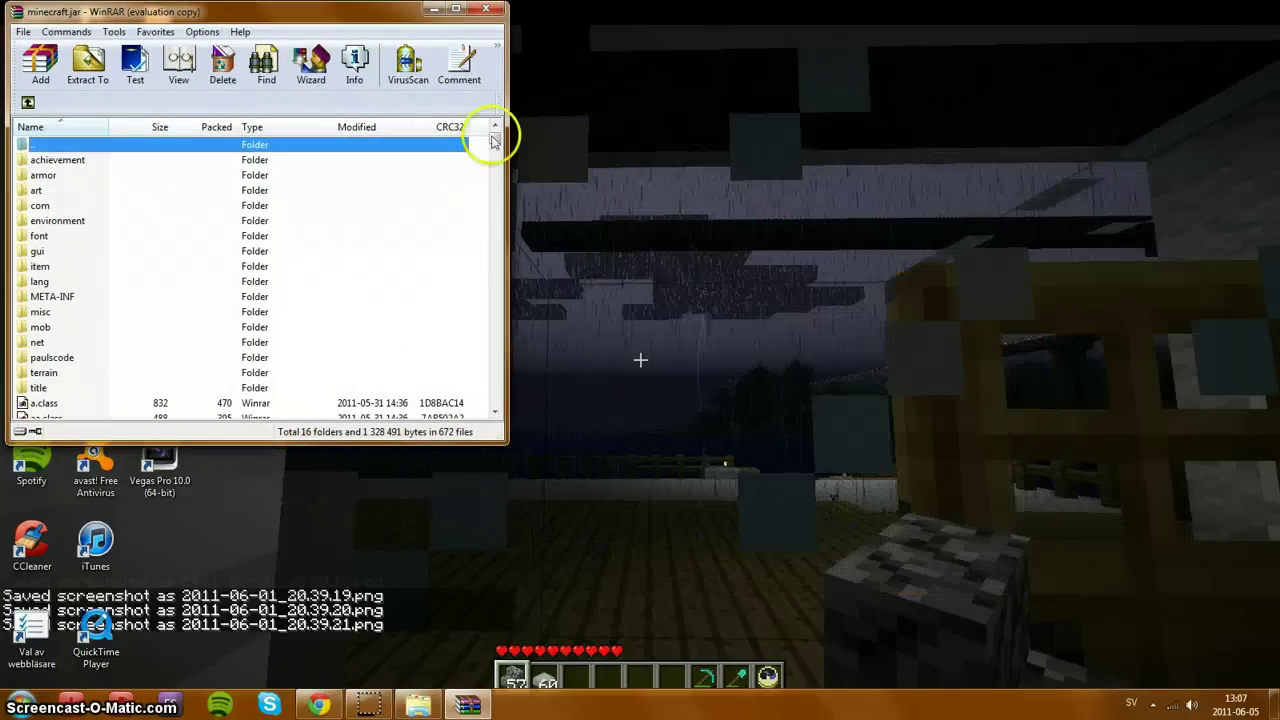
{"action": "left_click_drag", "start_coordinate": [368, 12], "coordinate": [1070, 70]}
{"action": "double_click", "coordinate": [466, 190]}
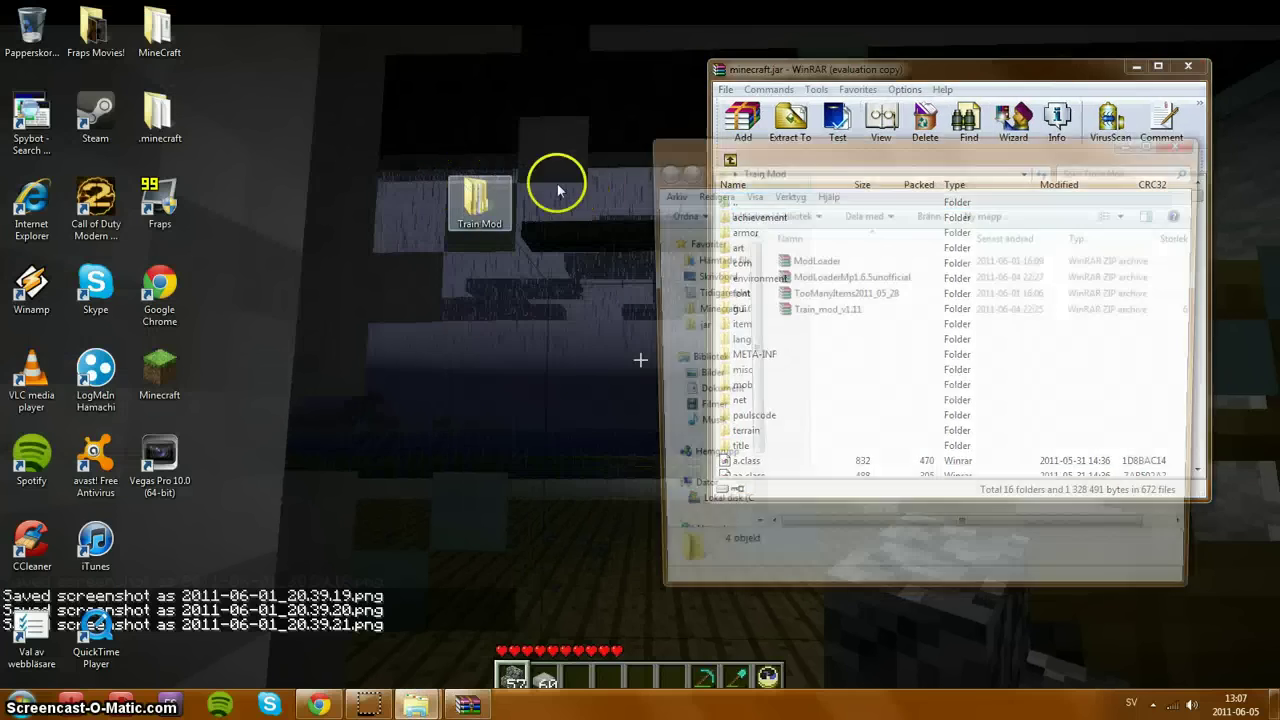
{"action": "left_click_drag", "start_coordinate": [885, 72], "coordinate": [184, 16]}
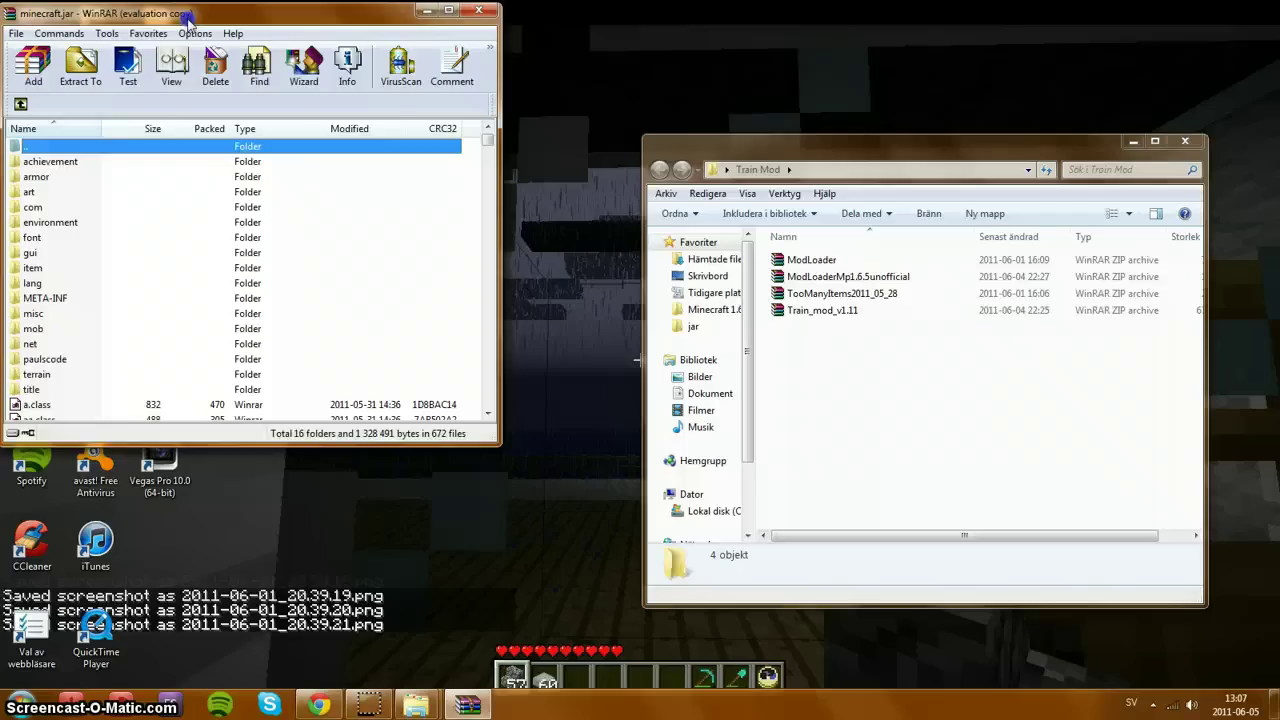
Step: Delete the META-INF folder from the minecraft.jar archive
{"action": "left_click", "coordinate": [60, 297]}
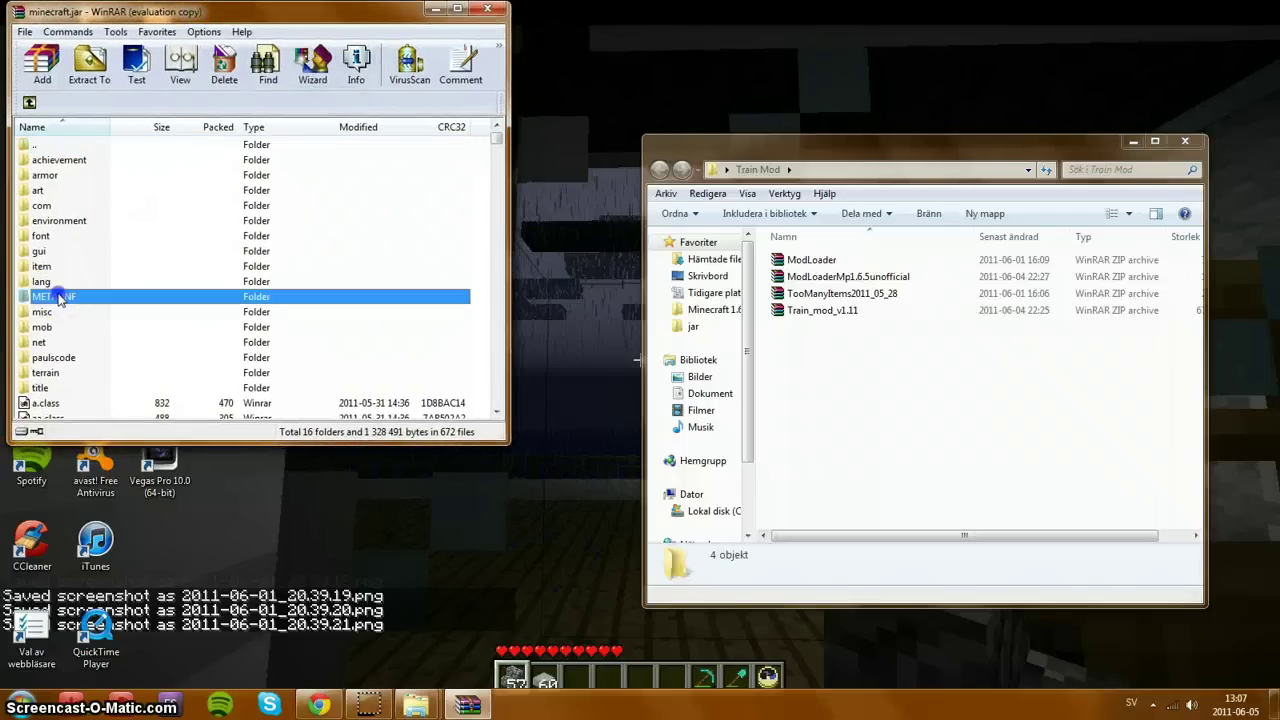
{"action": "key", "text": "Delete"}
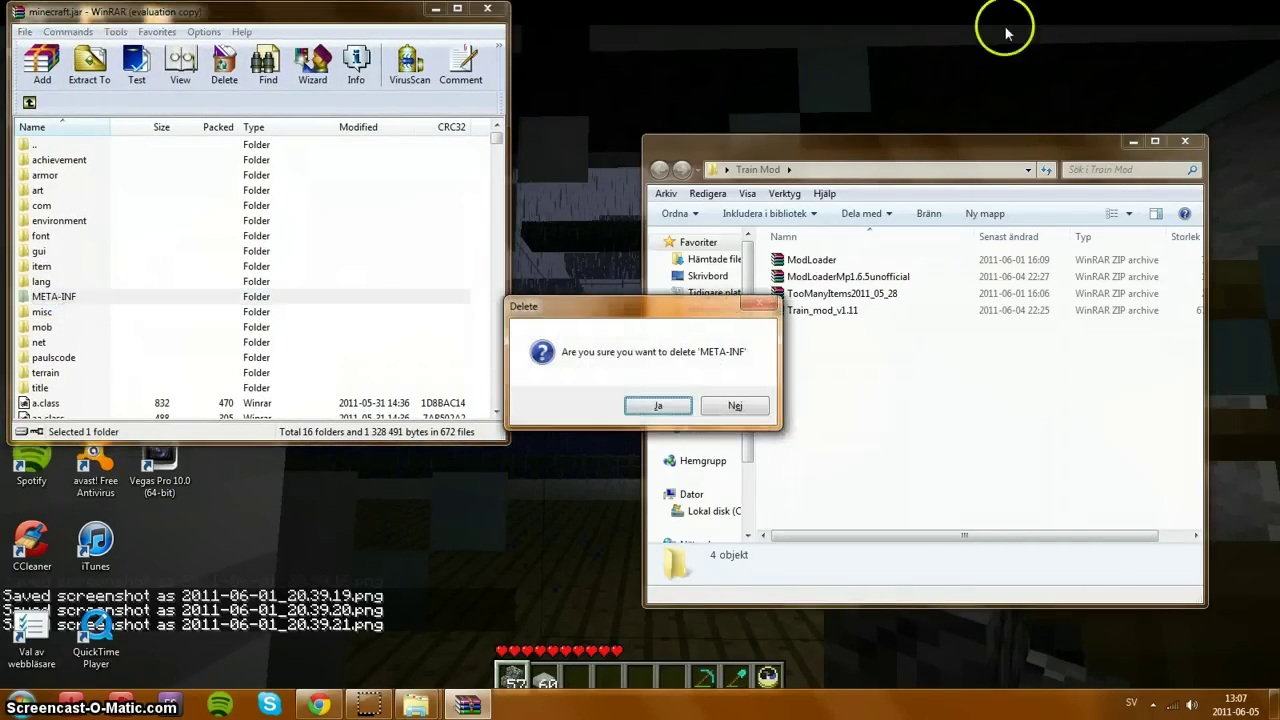
{"action": "left_click", "coordinate": [659, 404]}
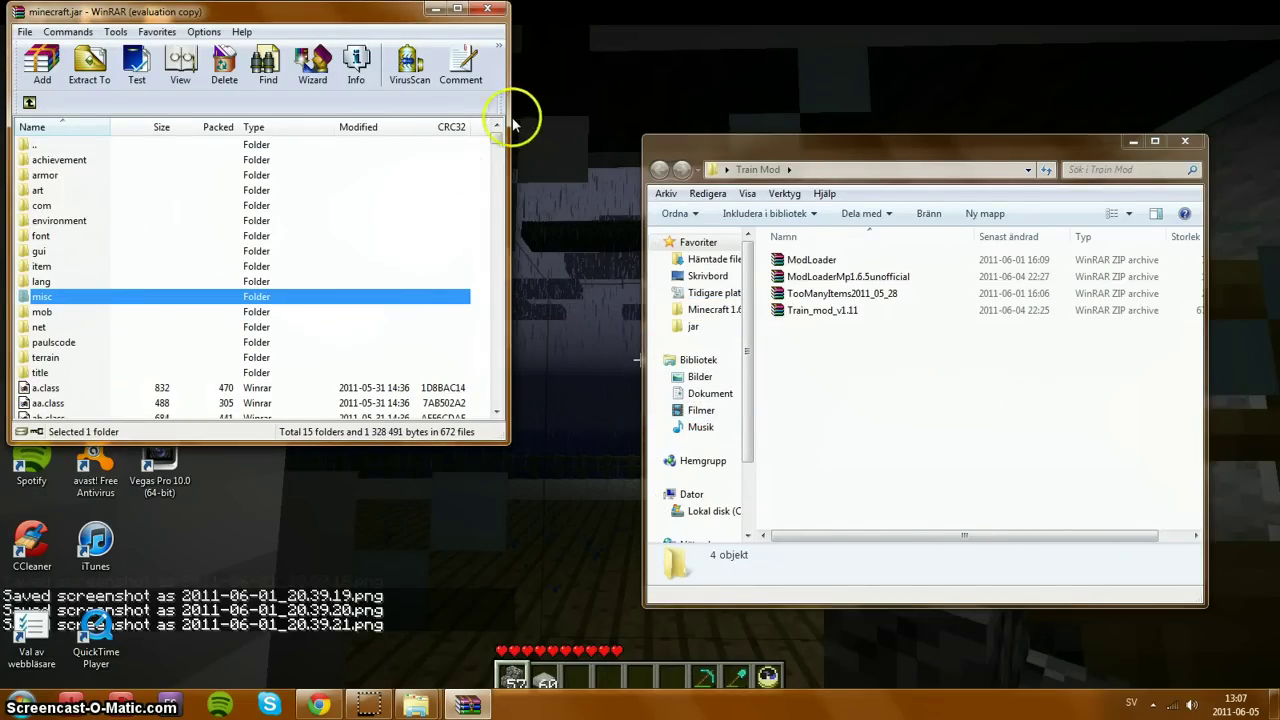
{"action": "mouse_move", "coordinate": [495, 142]}
{"action": "left_mouse_down"}
{"action": "mouse_move", "coordinate": [487, 352]}
{"action": "mouse_move", "coordinate": [496, 142]}
{"action": "left_mouse_up"}
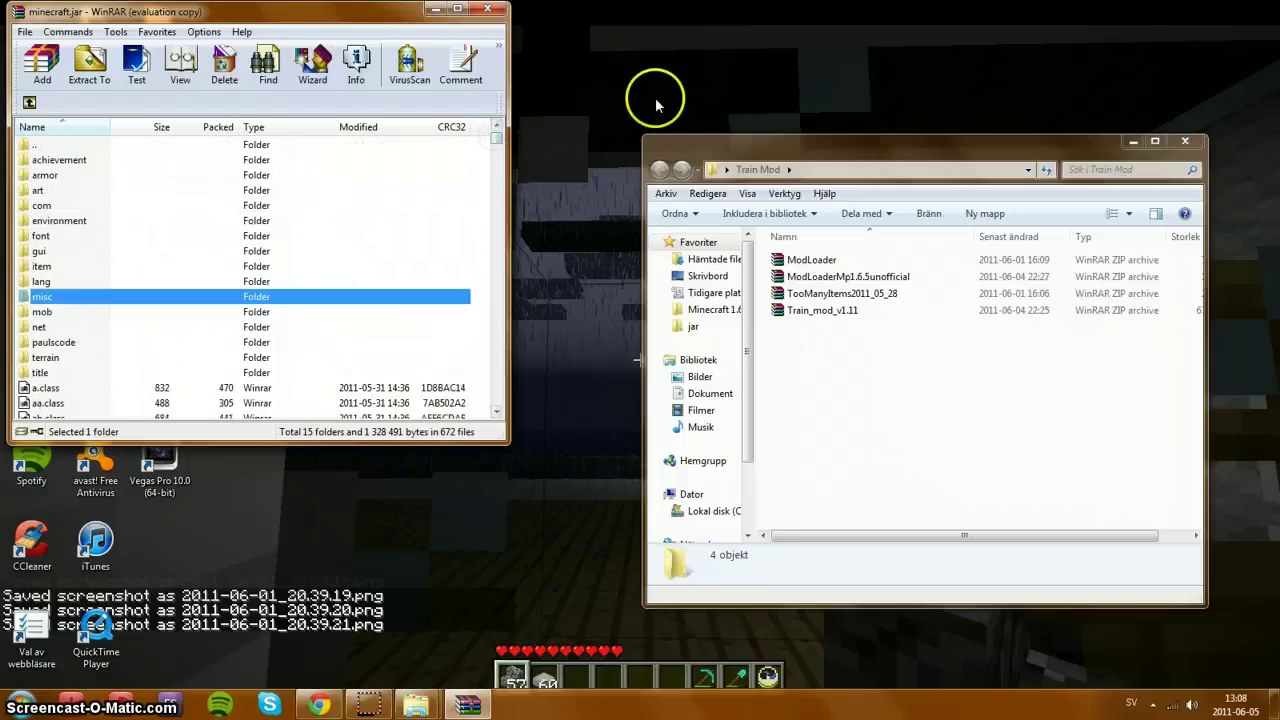
Step: Add all files from the ModLoader archive to minecraft.jar with the default archiving settings, and close the ModLoader archive
{"action": "double_click", "coordinate": [820, 259]}
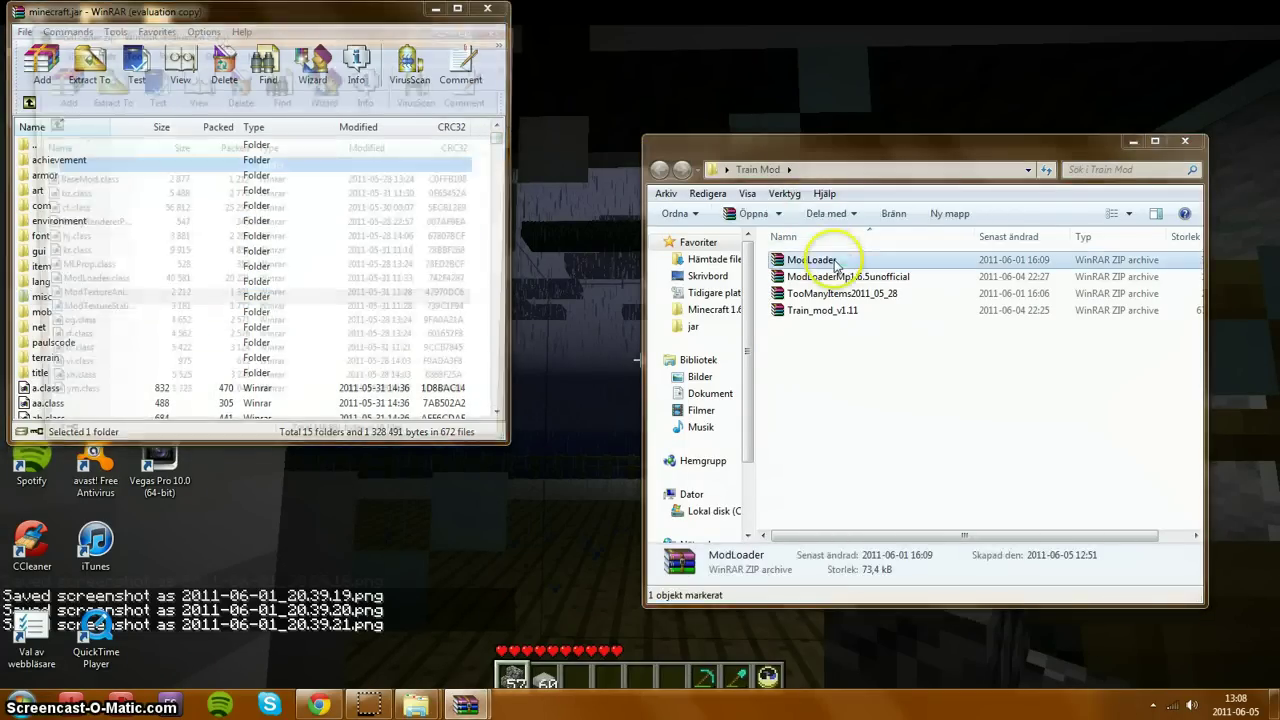
{"action": "left_click_drag", "start_coordinate": [286, 32], "coordinate": [894, 76]}
{"action": "left_click", "coordinate": [629, 277]}
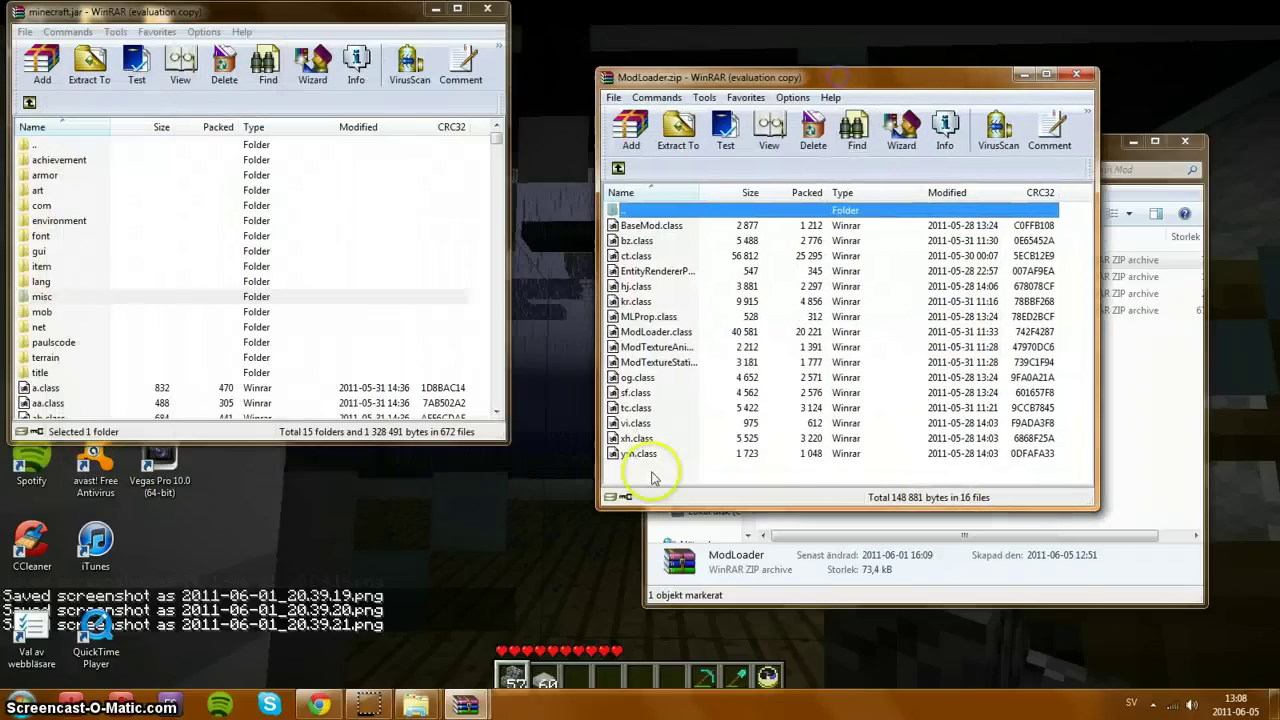
{"action": "left_click_drag", "start_coordinate": [652, 435], "coordinate": [677, 231]}
{"action": "left_click_drag", "start_coordinate": [640, 233], "coordinate": [640, 233]}
{"action": "left_click_drag", "start_coordinate": [268, 250], "coordinate": [268, 250]}
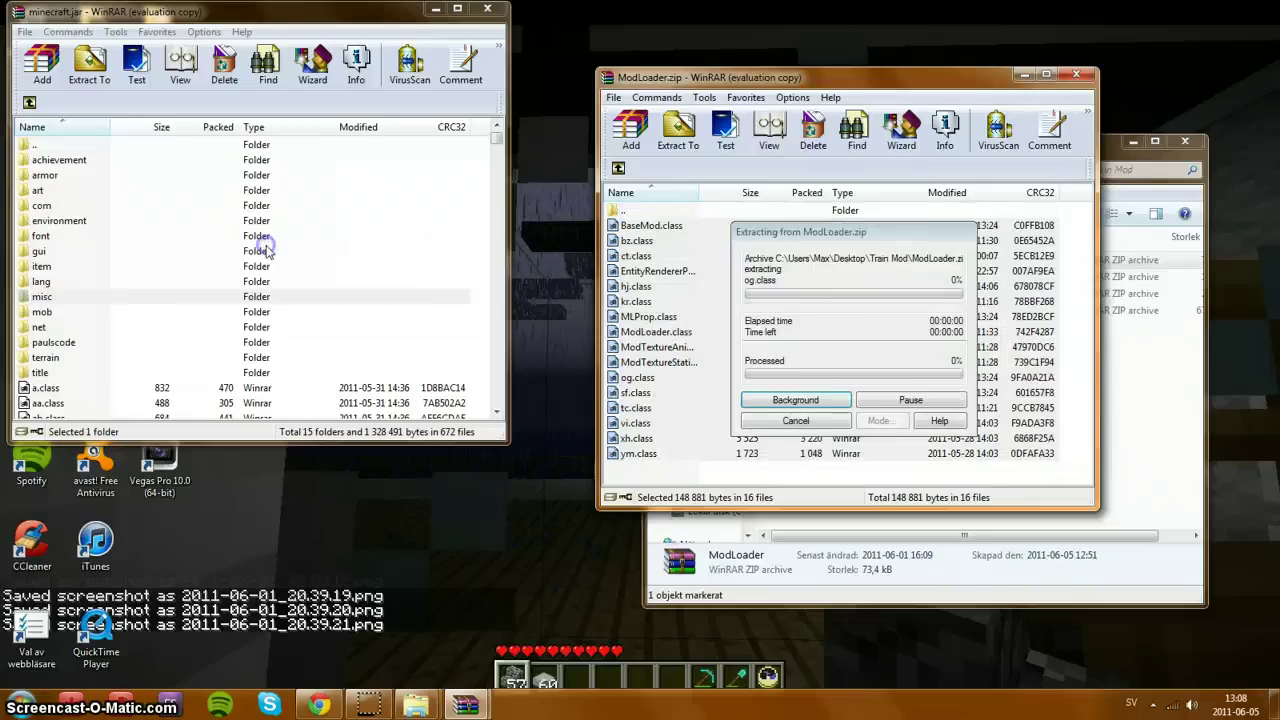
{"action": "left_click", "coordinate": [263, 360]}
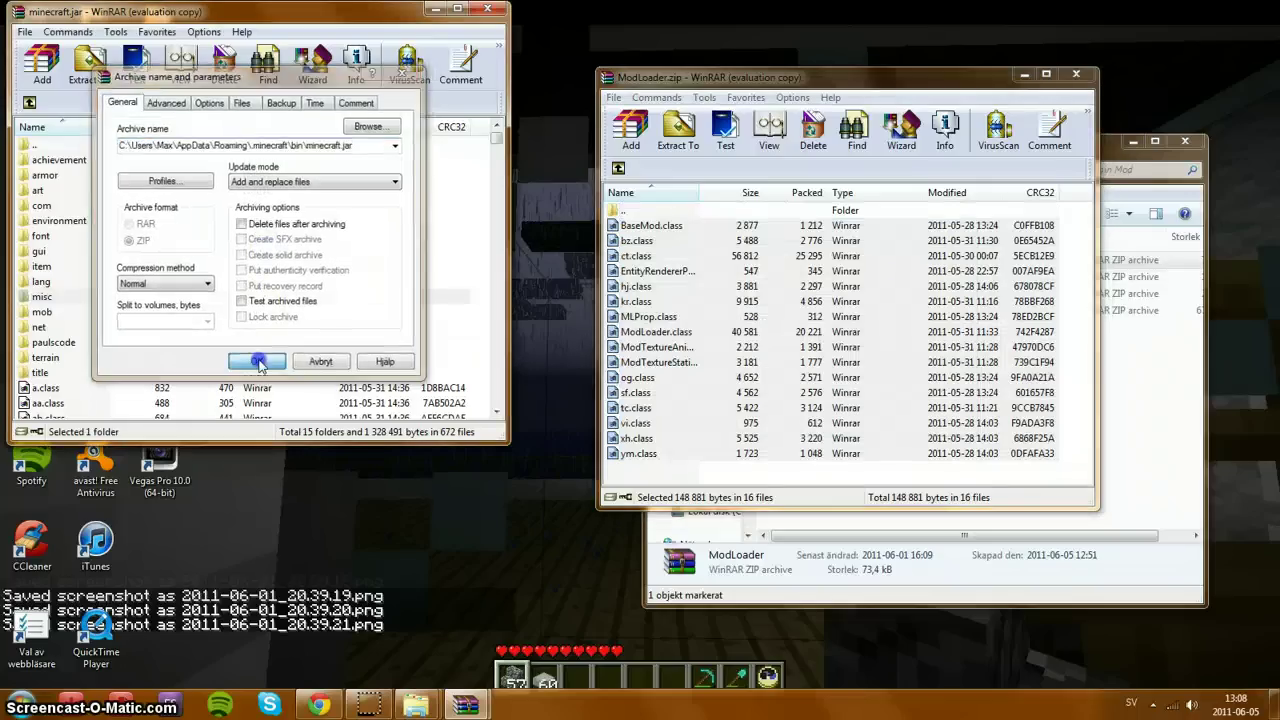
{"action": "left_click", "coordinate": [1076, 74]}
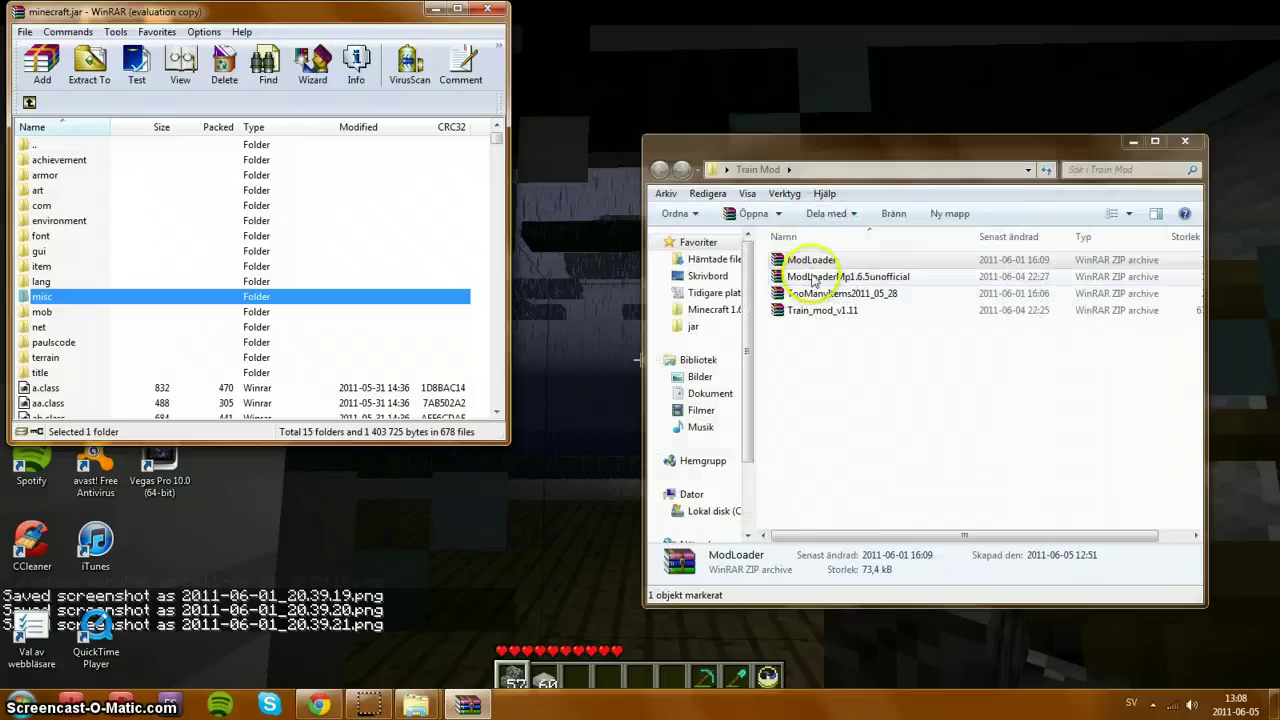
Step: Add all files from the ModLoaderMp1.6.5unofficial archive to minecraft.jar with the default settings, and close that archive
{"action": "double_click", "coordinate": [808, 276]}
{"action": "left_click_drag", "start_coordinate": [377, 23], "coordinate": [1073, 92]}
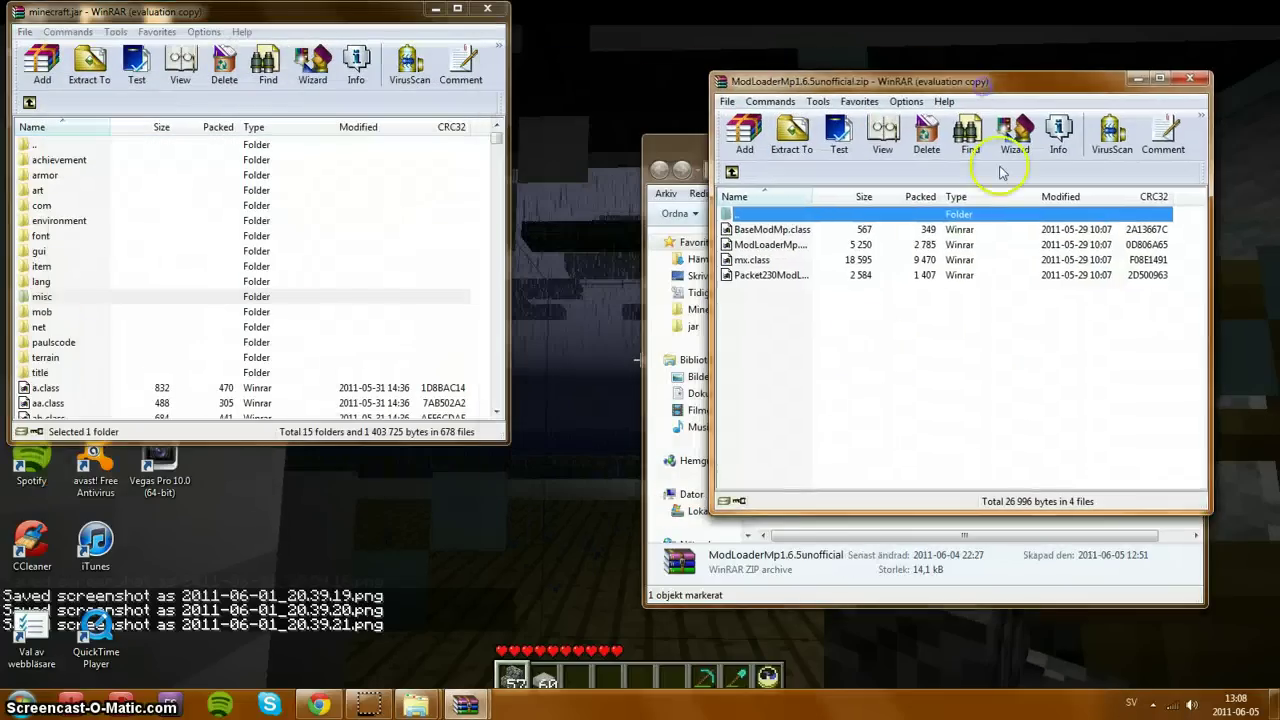
{"action": "left_click", "coordinate": [770, 274]}
{"action": "key", "text": "Escape"}
{"action": "left_click_drag", "start_coordinate": [812, 350], "coordinate": [587, 258]}
{"action": "left_click_drag", "start_coordinate": [405, 260], "coordinate": [405, 260]}
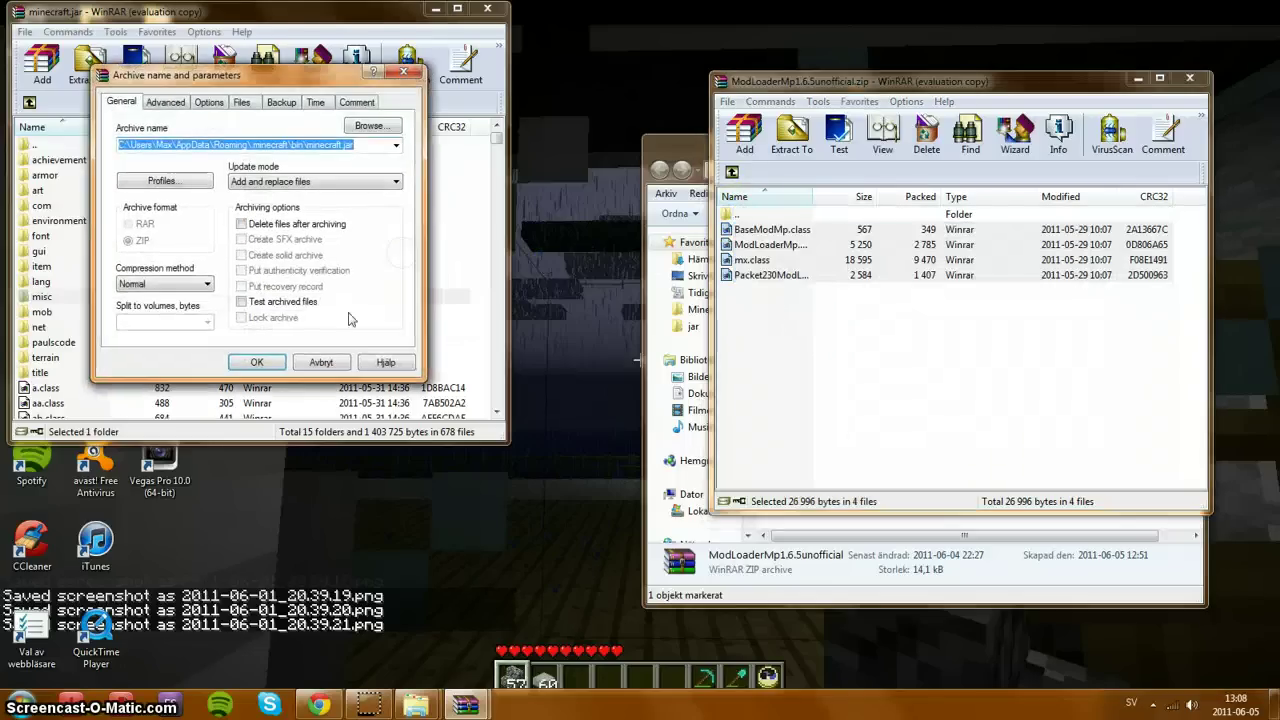
{"action": "left_click", "coordinate": [258, 359]}
{"action": "left_click", "coordinate": [1190, 79]}
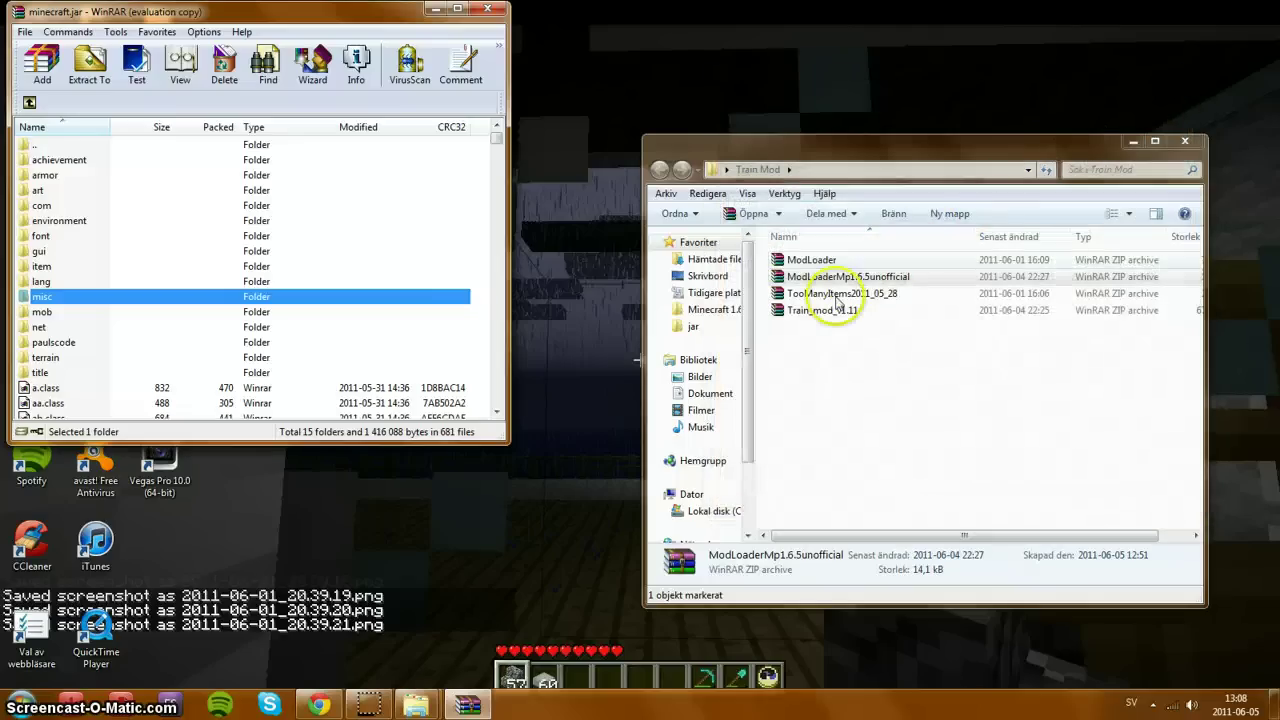
Step: Add all files from the TooManyItems2011_05_28 archive to minecraft.jar with the default settings, and close that archive
{"action": "left_click", "coordinate": [836, 296]}
{"action": "double_click", "coordinate": [834, 298]}
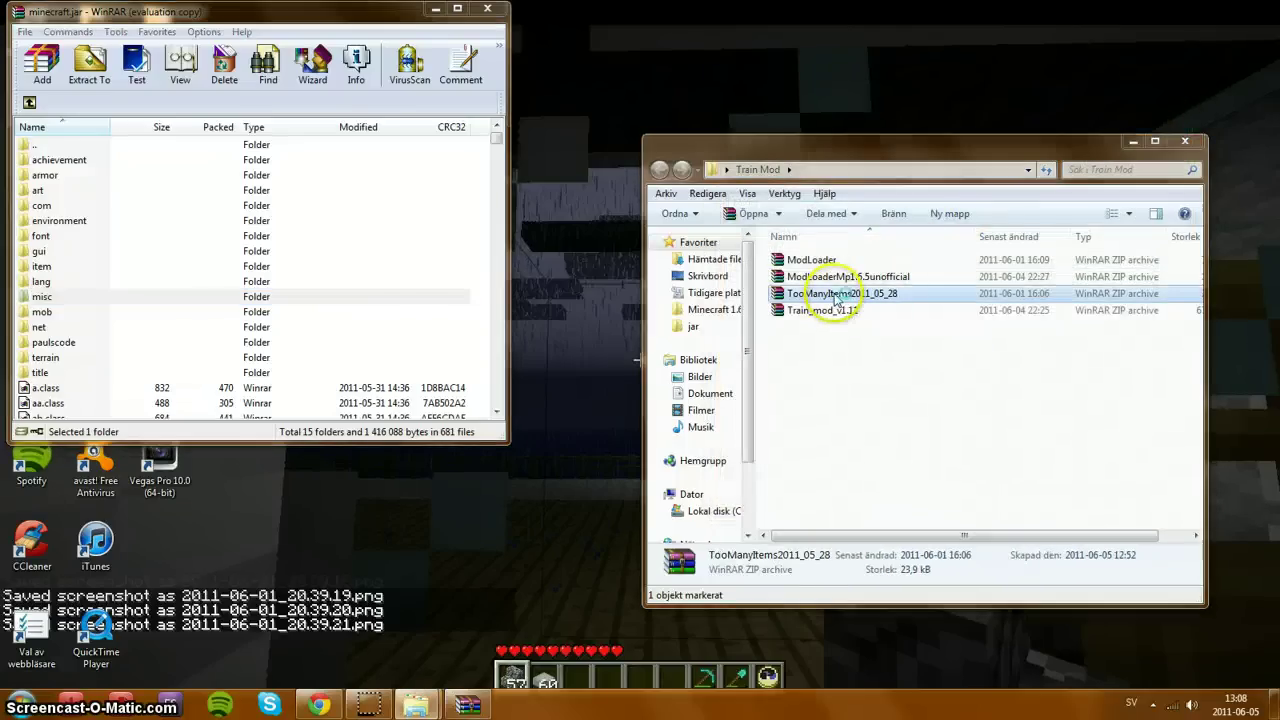
{"action": "left_click_drag", "start_coordinate": [415, 87], "coordinate": [1029, 103]}
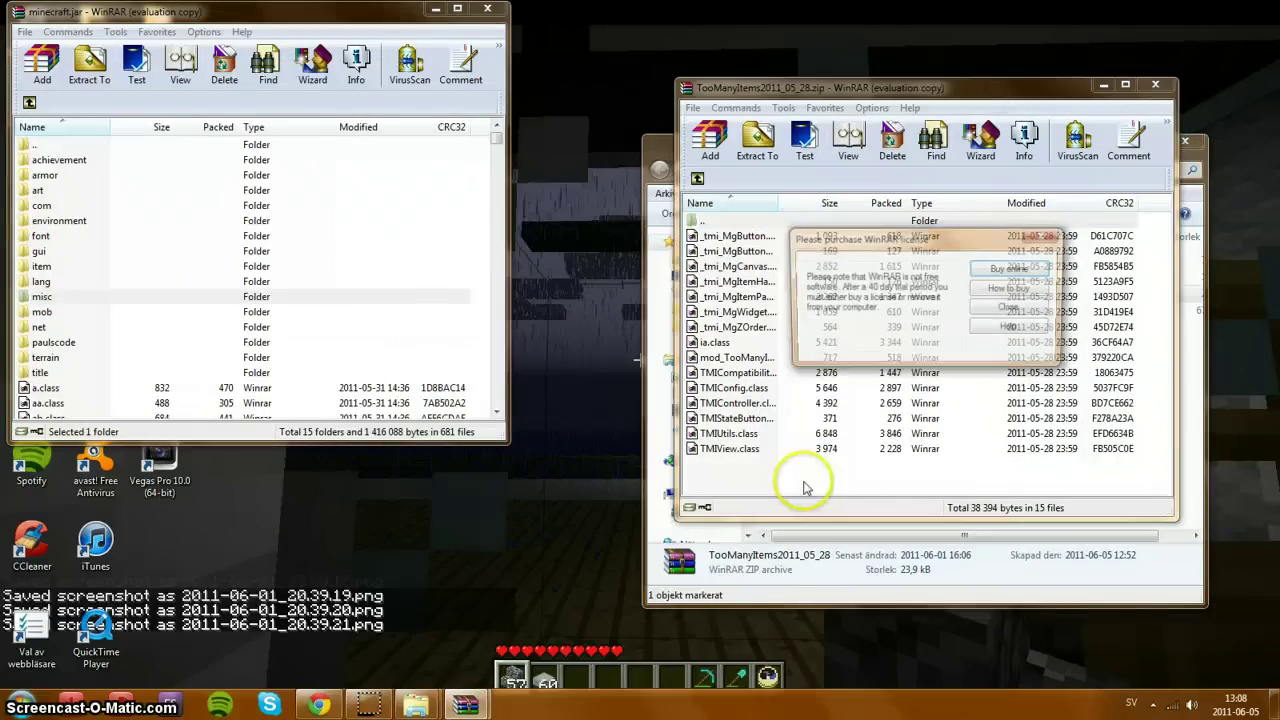
{"action": "key", "text": "Return"}
{"action": "left_click", "coordinate": [884, 446]}
{"action": "left_click", "coordinate": [740, 236], "text": "shift"}
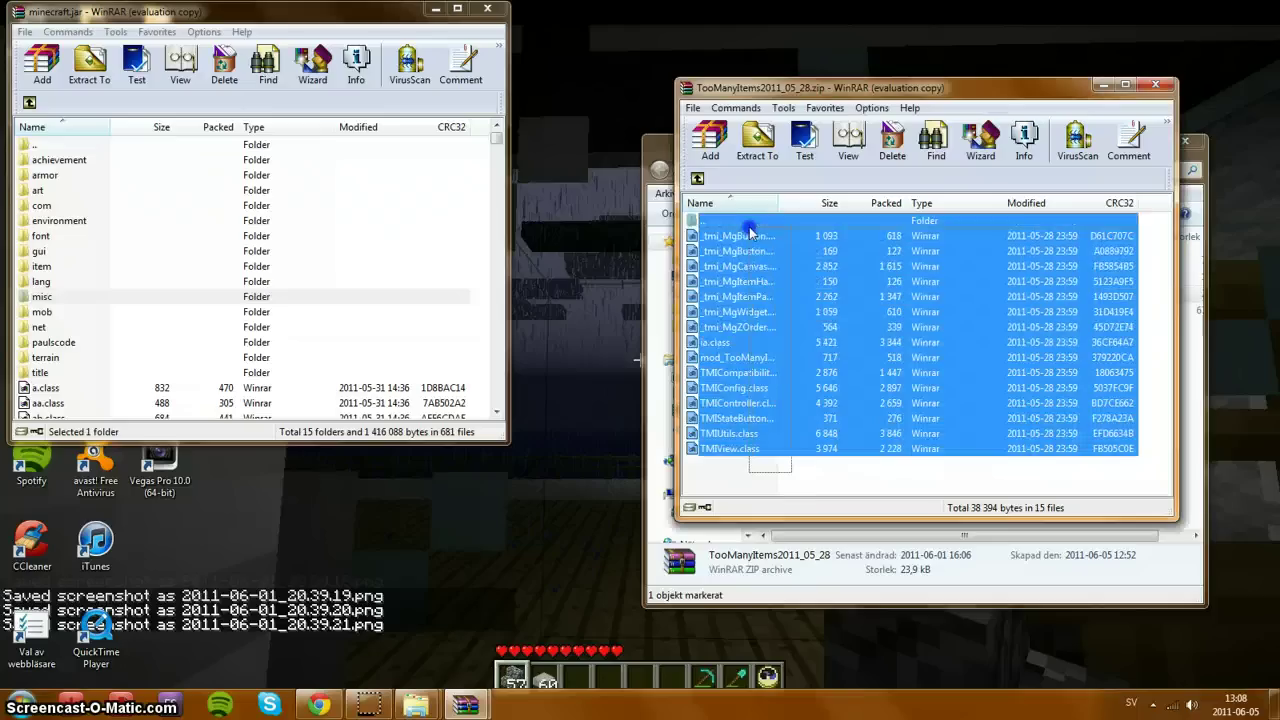
{"action": "left_click_drag", "start_coordinate": [740, 236], "coordinate": [418, 270]}
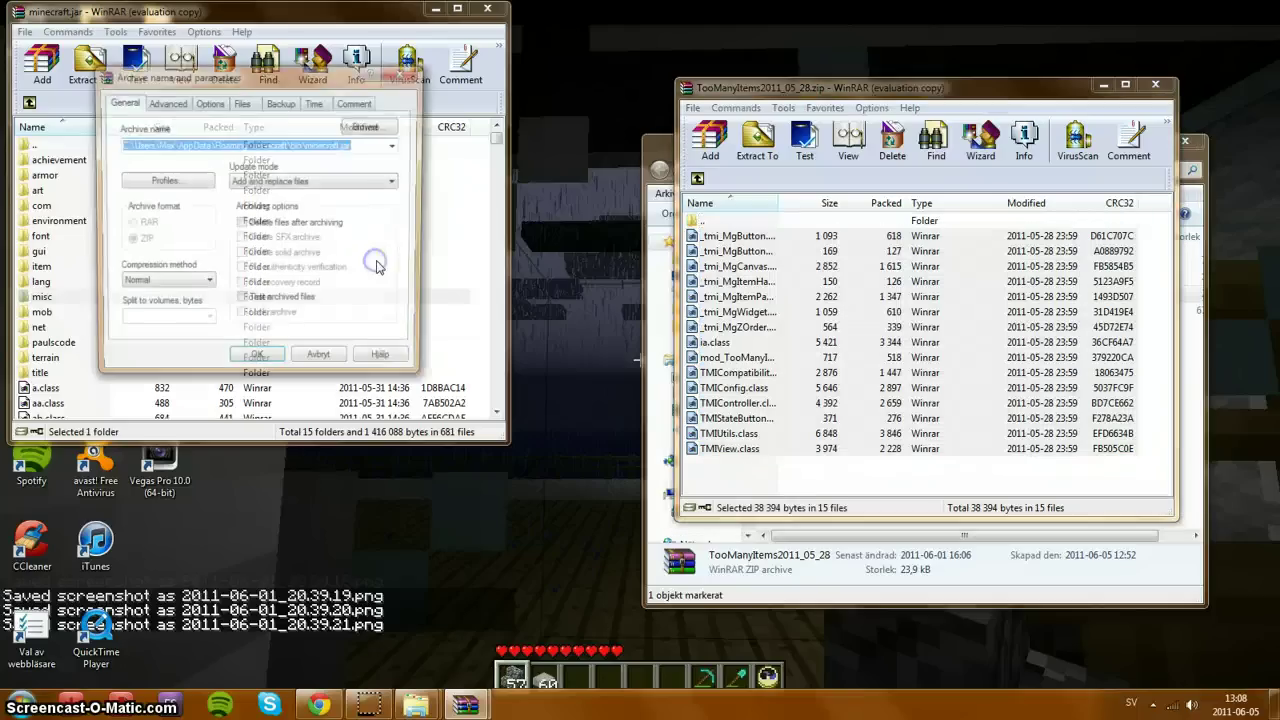
{"action": "left_click", "coordinate": [257, 363]}
{"action": "left_click", "coordinate": [1155, 84]}
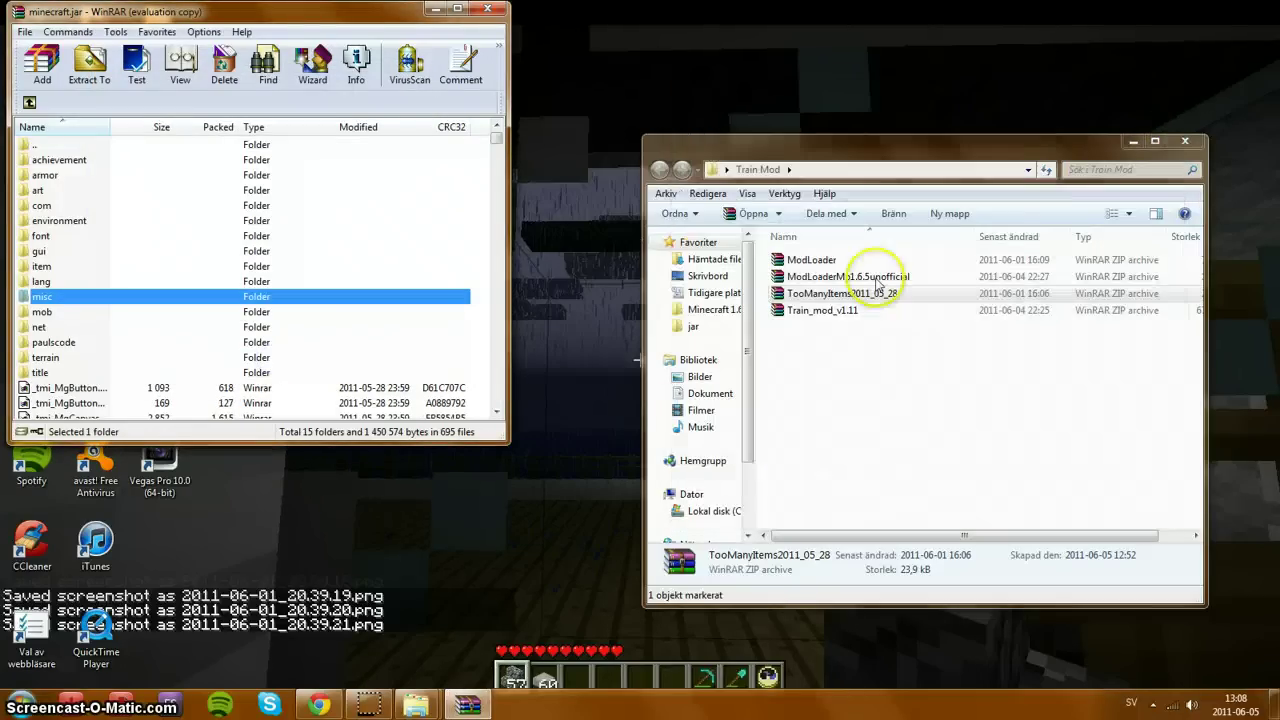
Step: Open the Train_mod_v1.11 archive beside minecraft.jar, dismiss the licence reminder and go into its Train_mod_v1.11 folder
{"action": "left_click", "coordinate": [808, 311]}
{"action": "double_click", "coordinate": [808, 311]}
{"action": "left_click_drag", "start_coordinate": [397, 90], "coordinate": [997, 92]}
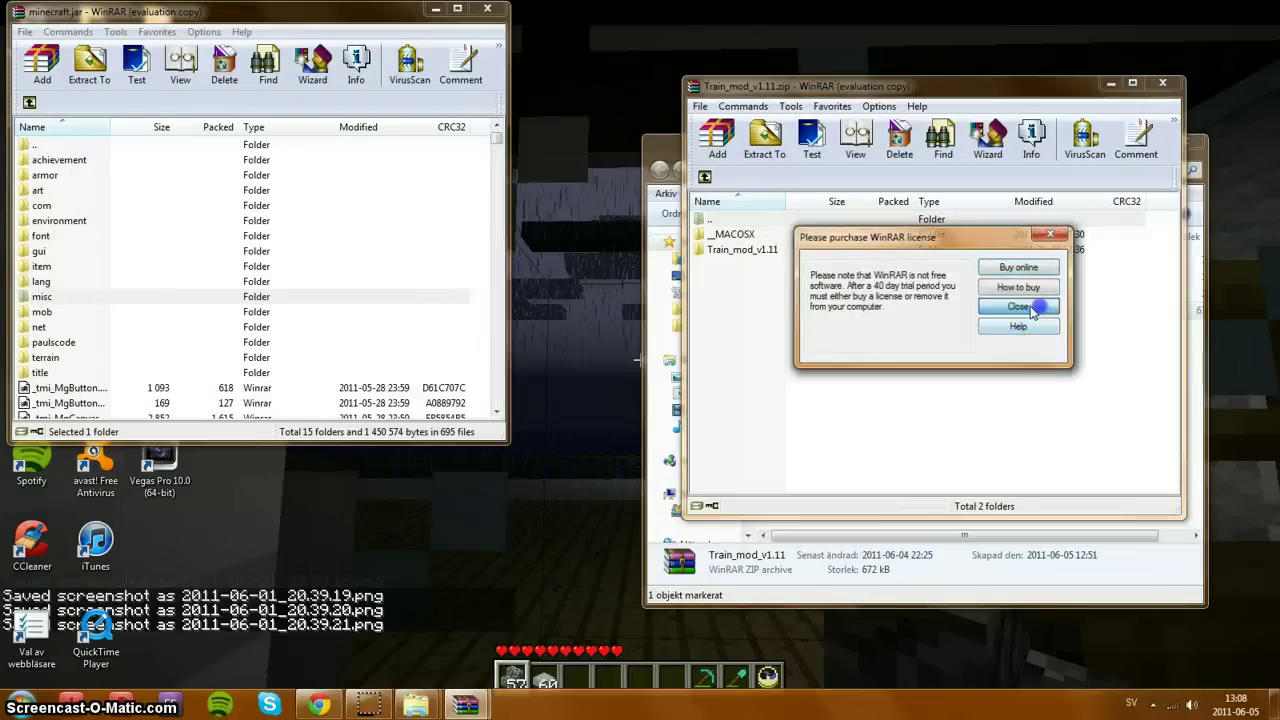
{"action": "left_click", "coordinate": [1043, 299]}
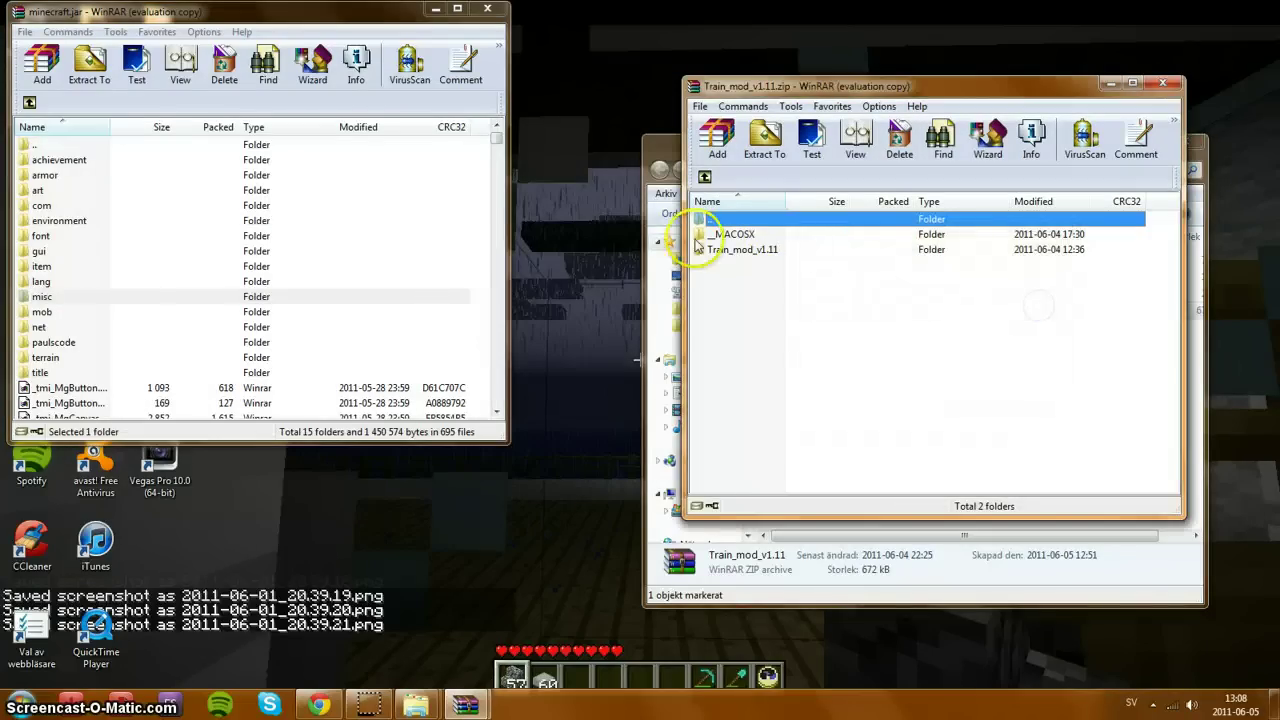
{"action": "double_click", "coordinate": [769, 252]}
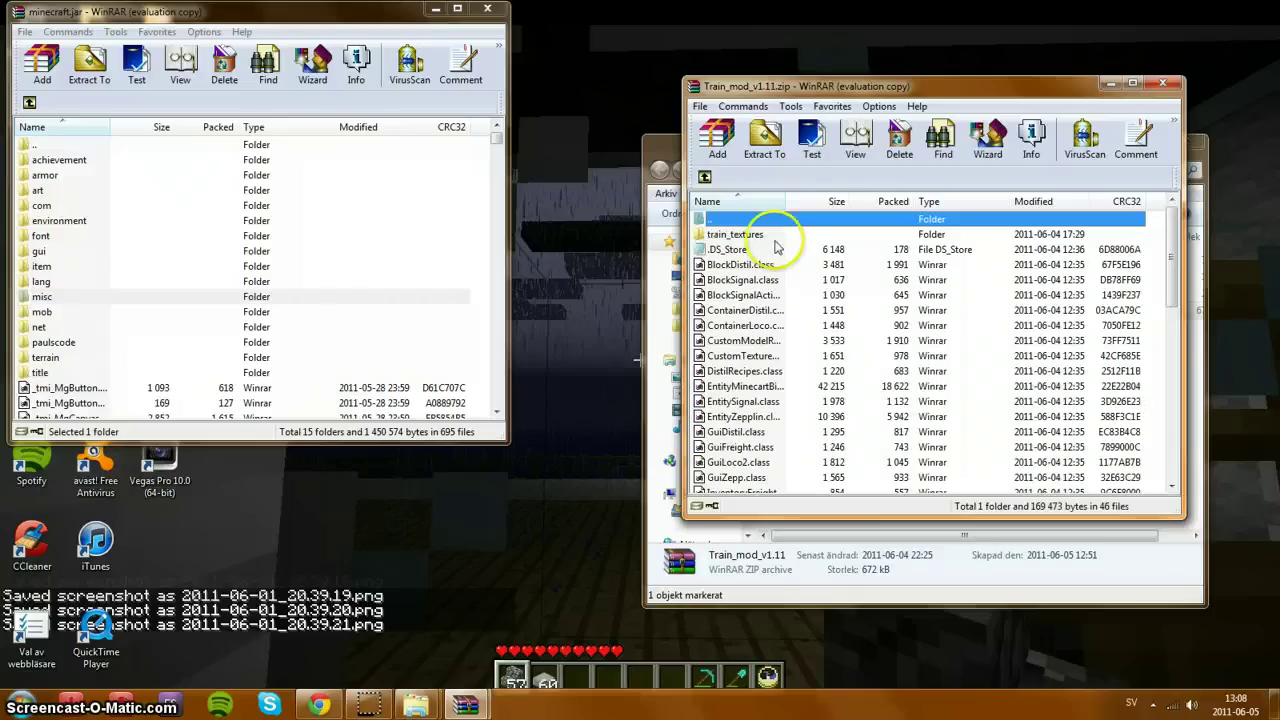
Step: Add the train_textures folder and all the Train Mod files except TrainConfig.txt to minecraft.jar with the default settings
{"action": "left_click_drag", "start_coordinate": [1178, 222], "coordinate": [1180, 432]}
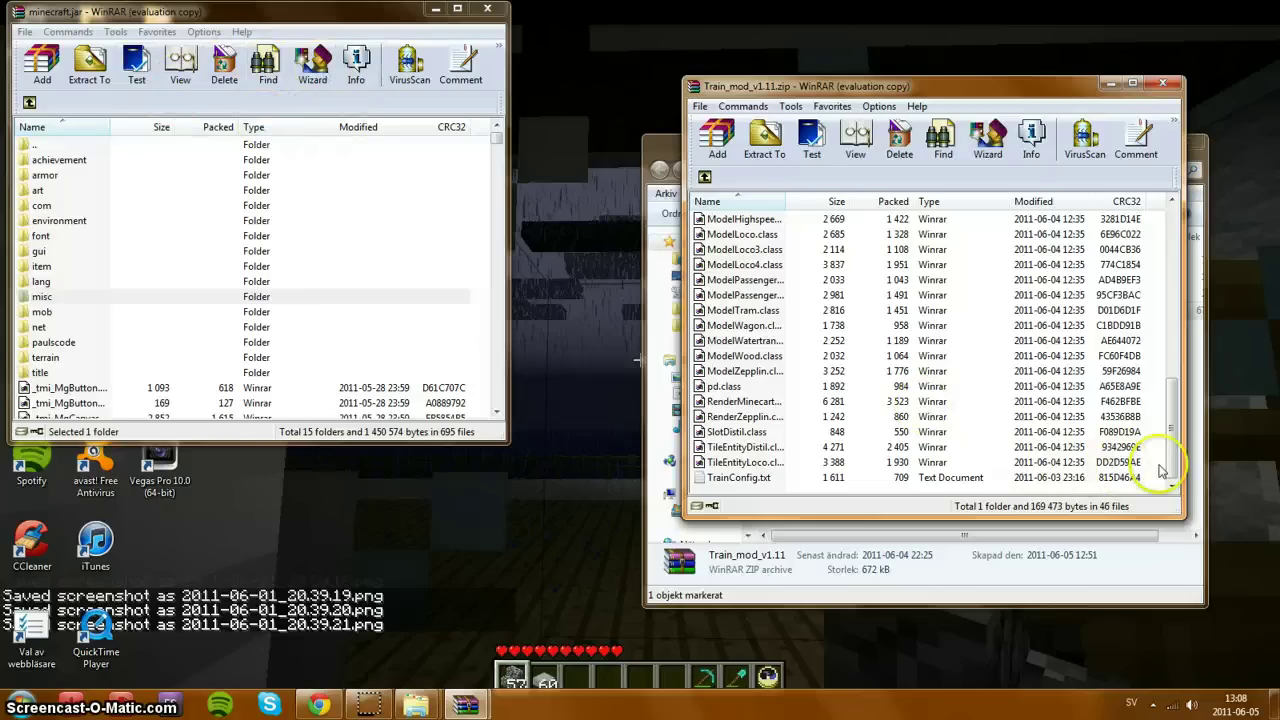
{"action": "left_click_drag", "start_coordinate": [1154, 464], "coordinate": [772, 466]}
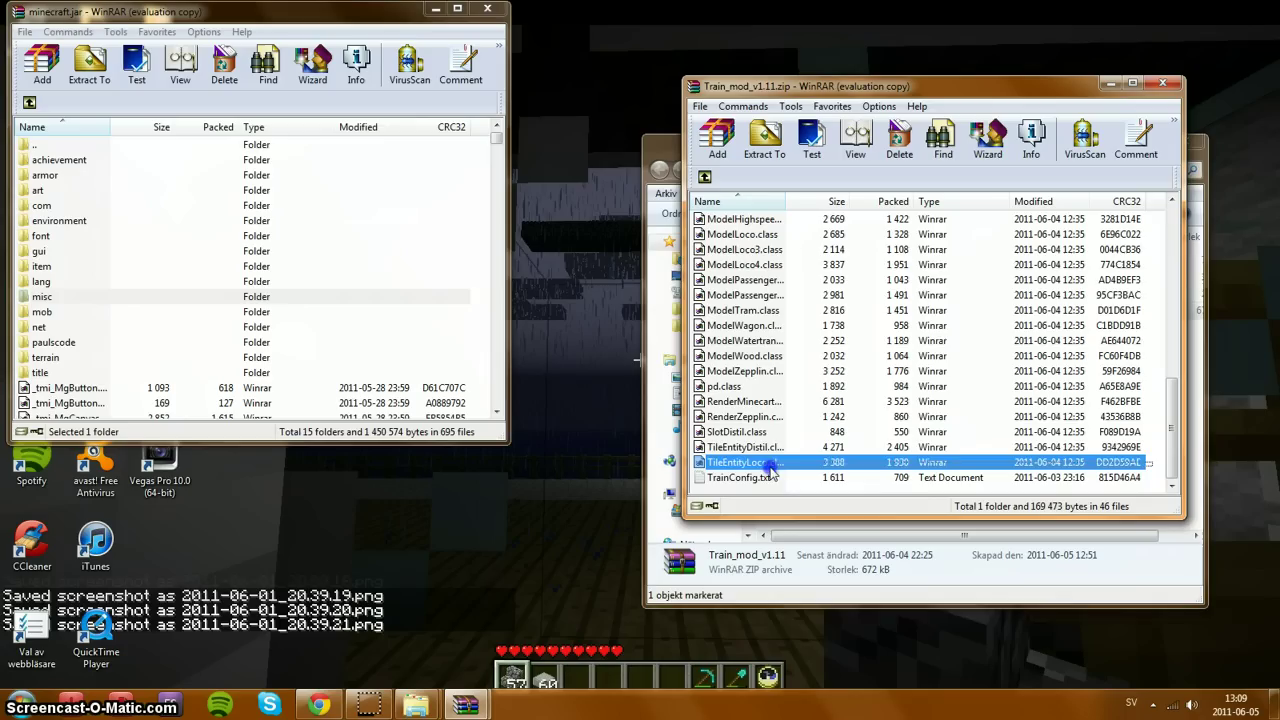
{"action": "left_click_drag", "start_coordinate": [775, 467], "coordinate": [728, 238]}
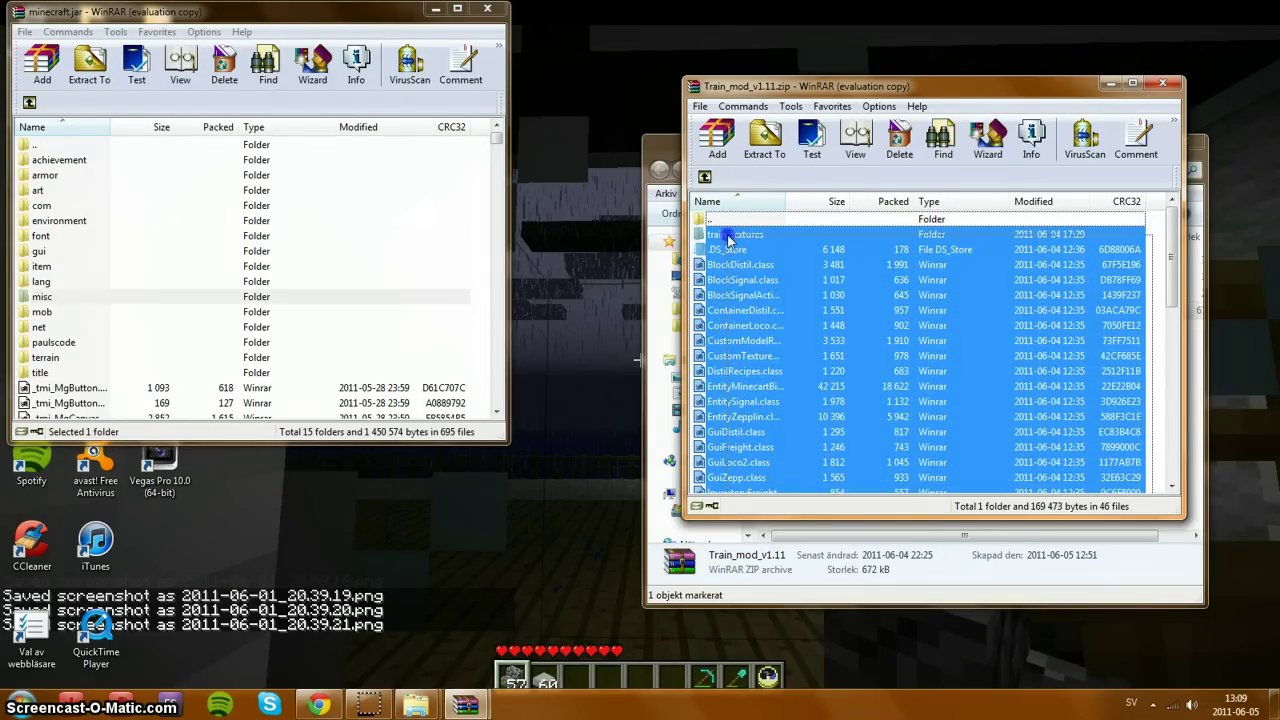
{"action": "left_click_drag", "start_coordinate": [738, 295], "coordinate": [738, 295]}
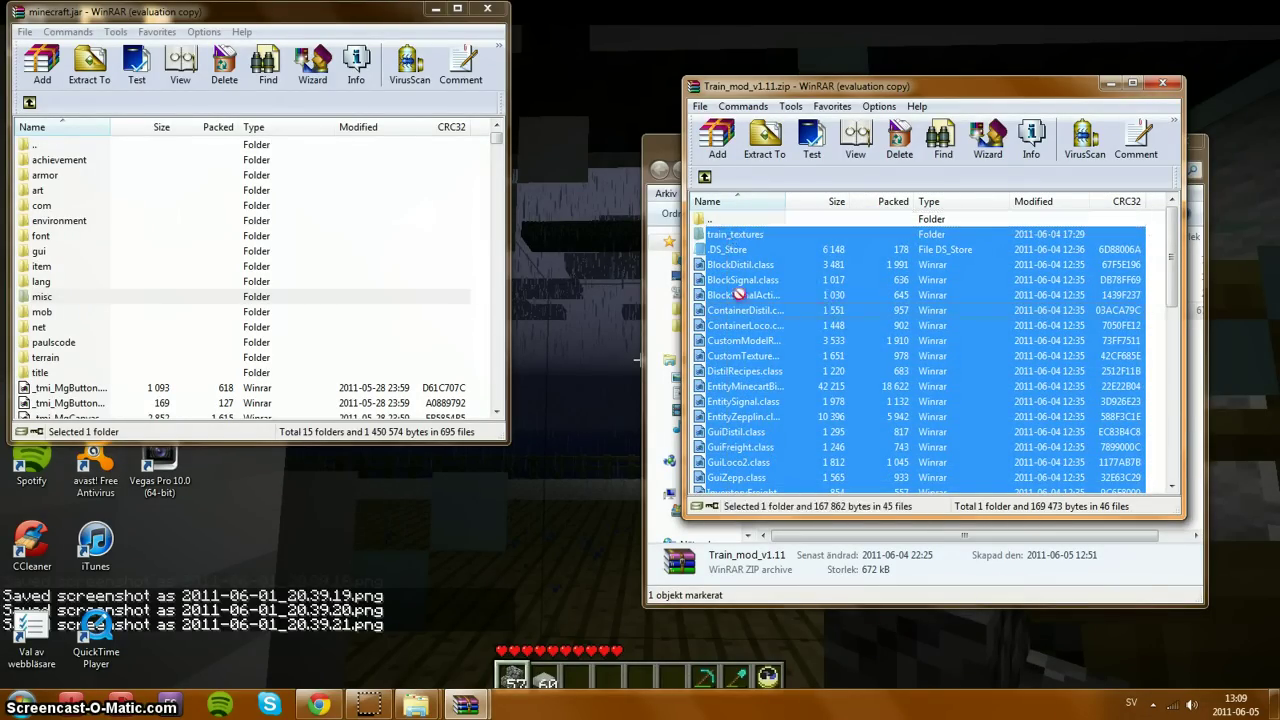
{"action": "left_click_drag", "start_coordinate": [408, 222], "coordinate": [406, 216]}
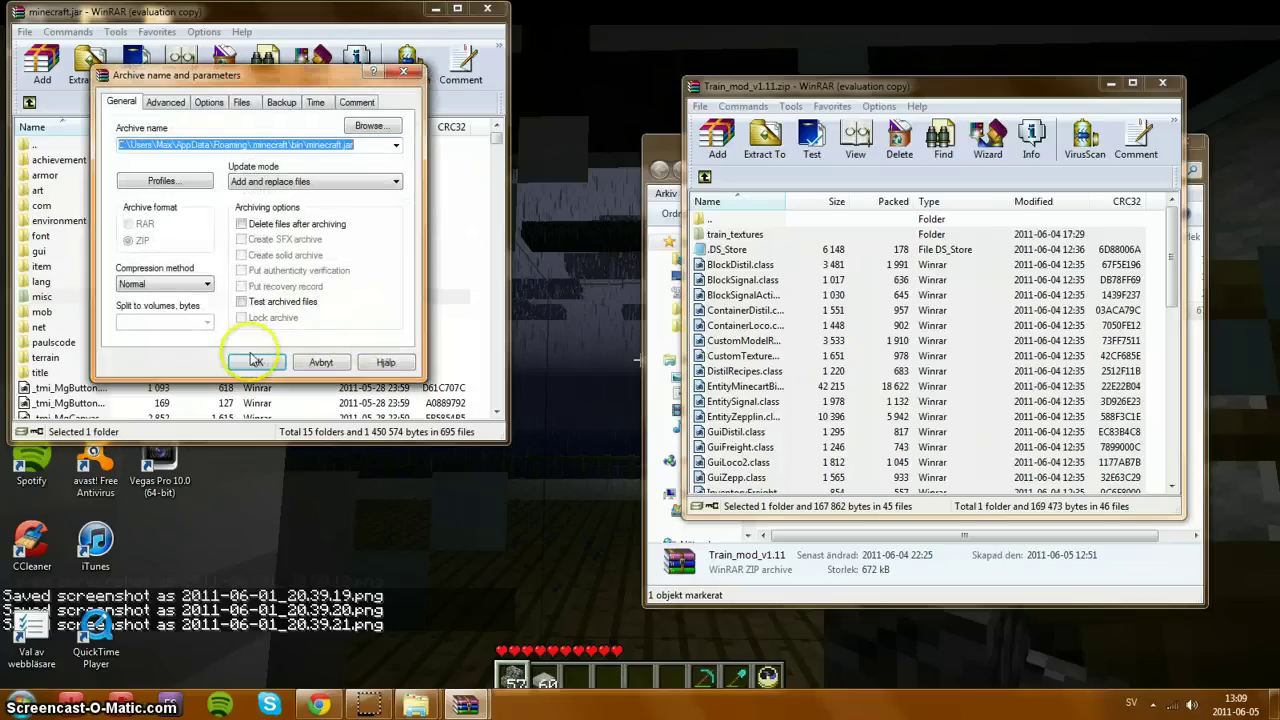
{"action": "left_click", "coordinate": [254, 362]}
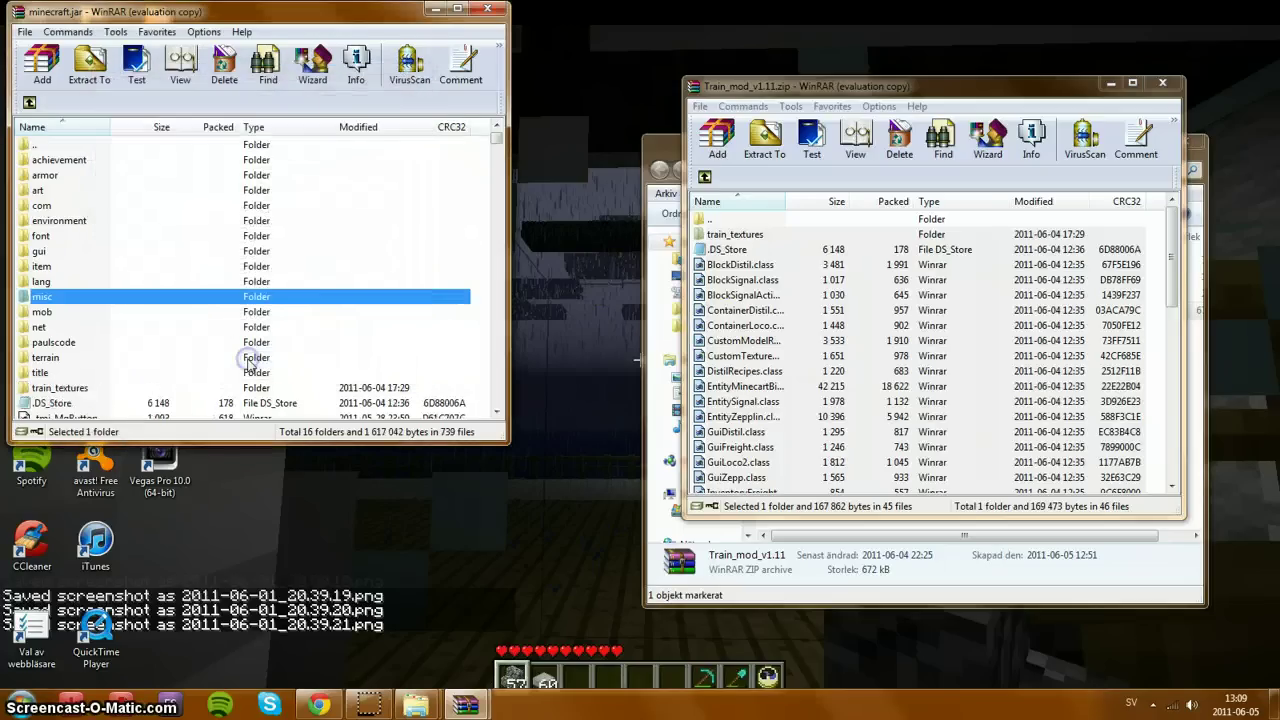
Step: Close the minecraft.jar archive and the Train Mod folder window, moving the Train_mod_v1.11 archive window aside to keep it open
{"action": "left_click", "coordinate": [487, 9]}
{"action": "left_click_drag", "start_coordinate": [771, 84], "coordinate": [118, 81]}
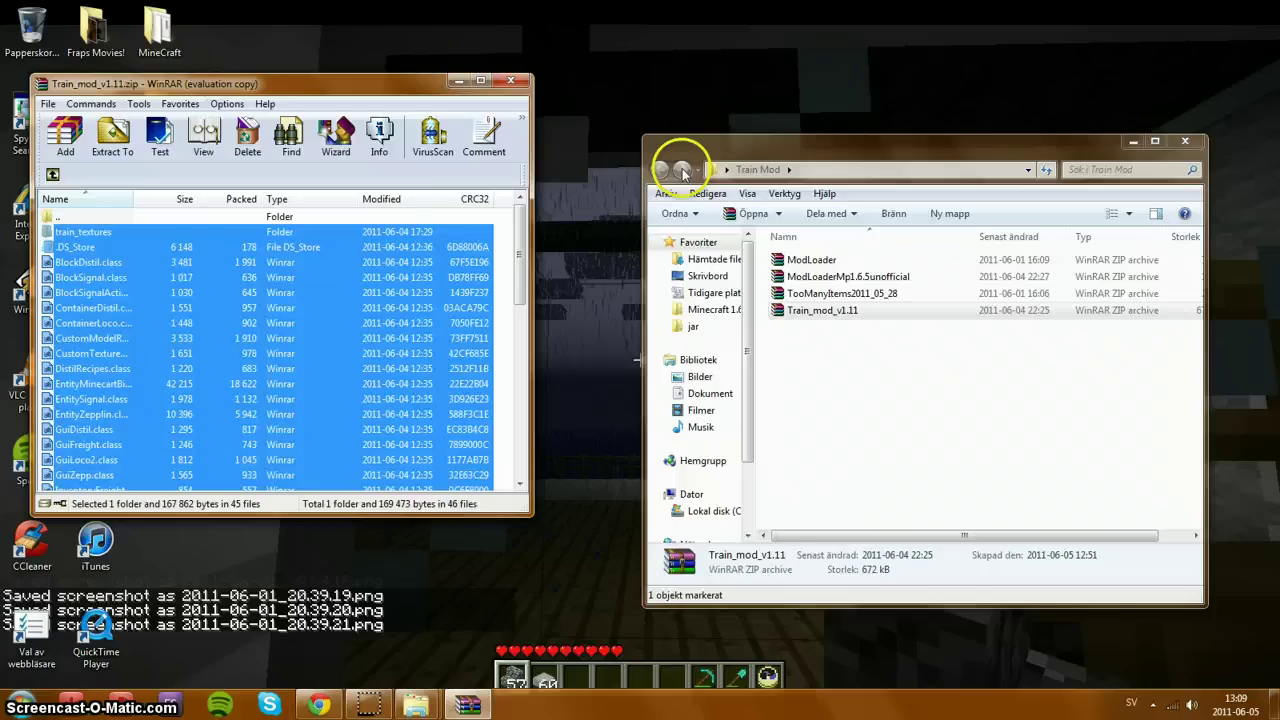
{"action": "left_click", "coordinate": [1187, 143]}
{"action": "left_click", "coordinate": [1187, 143]}
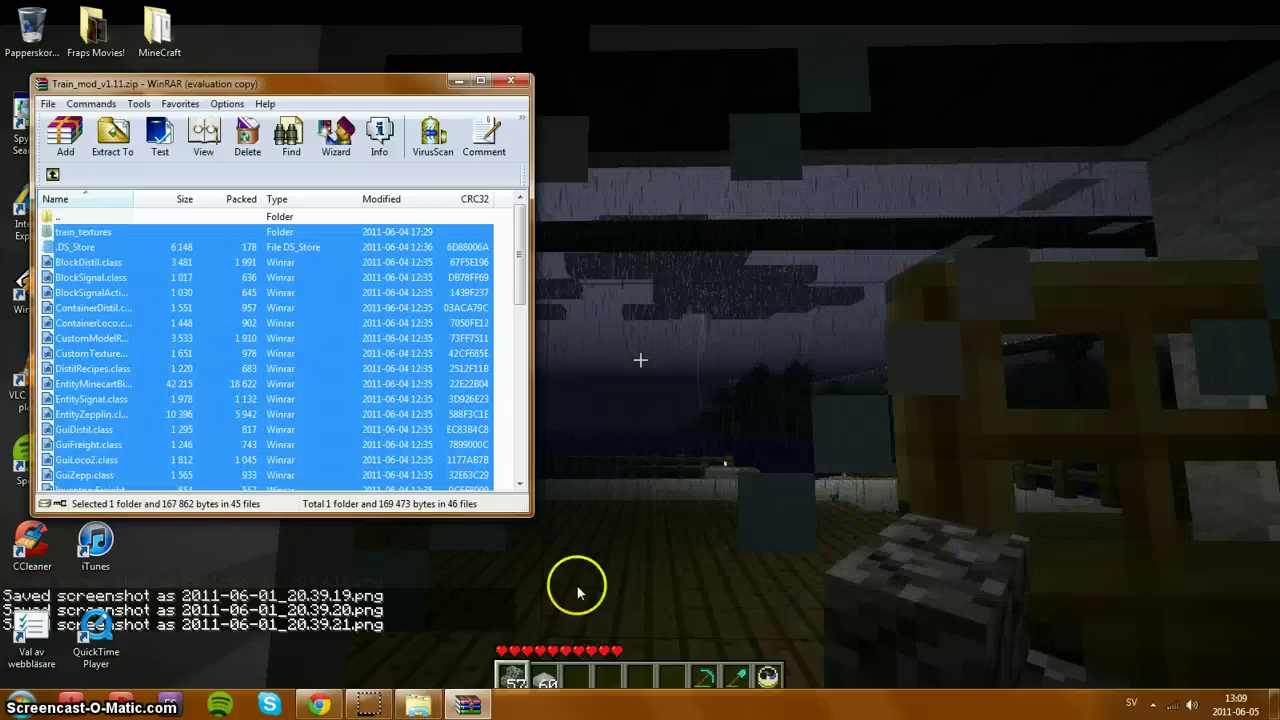
Step: Bring up the bin folder window beside the Train_mod_v1.11 archive and go up to the .minecraft folder
{"action": "left_click", "coordinate": [421, 703]}
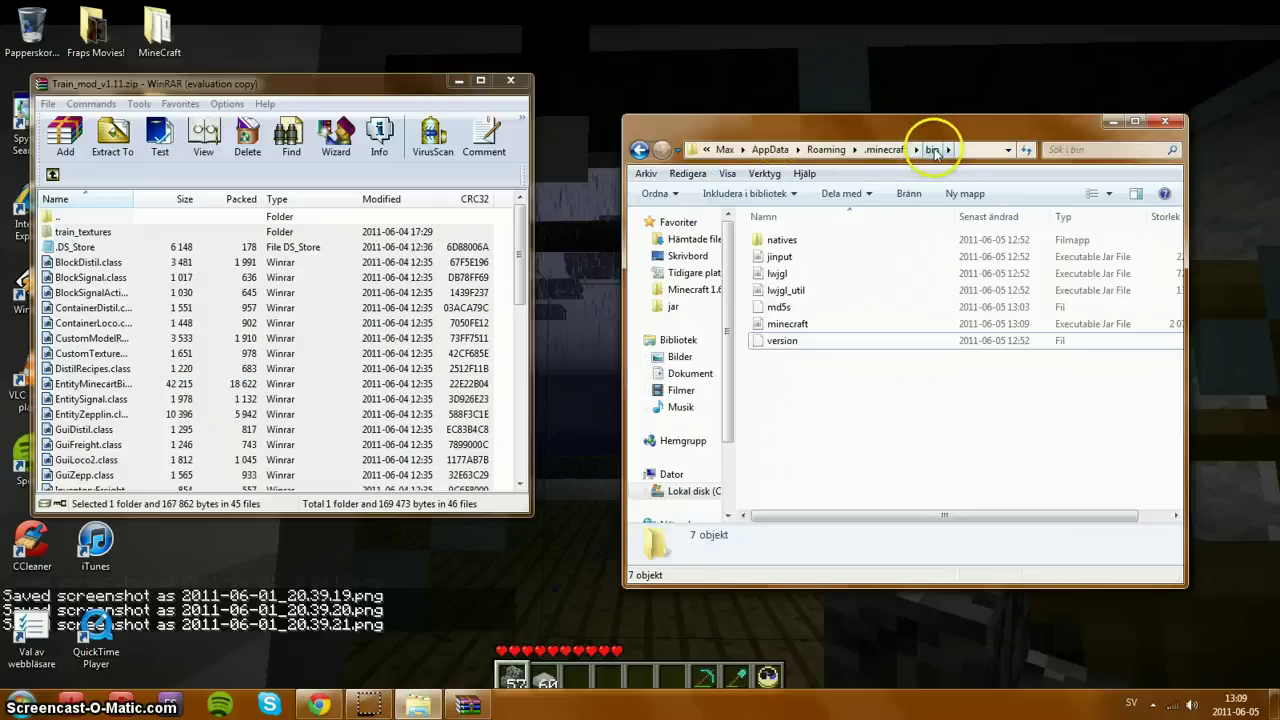
{"action": "left_click", "coordinate": [640, 150]}
{"action": "left_click", "coordinate": [660, 150]}
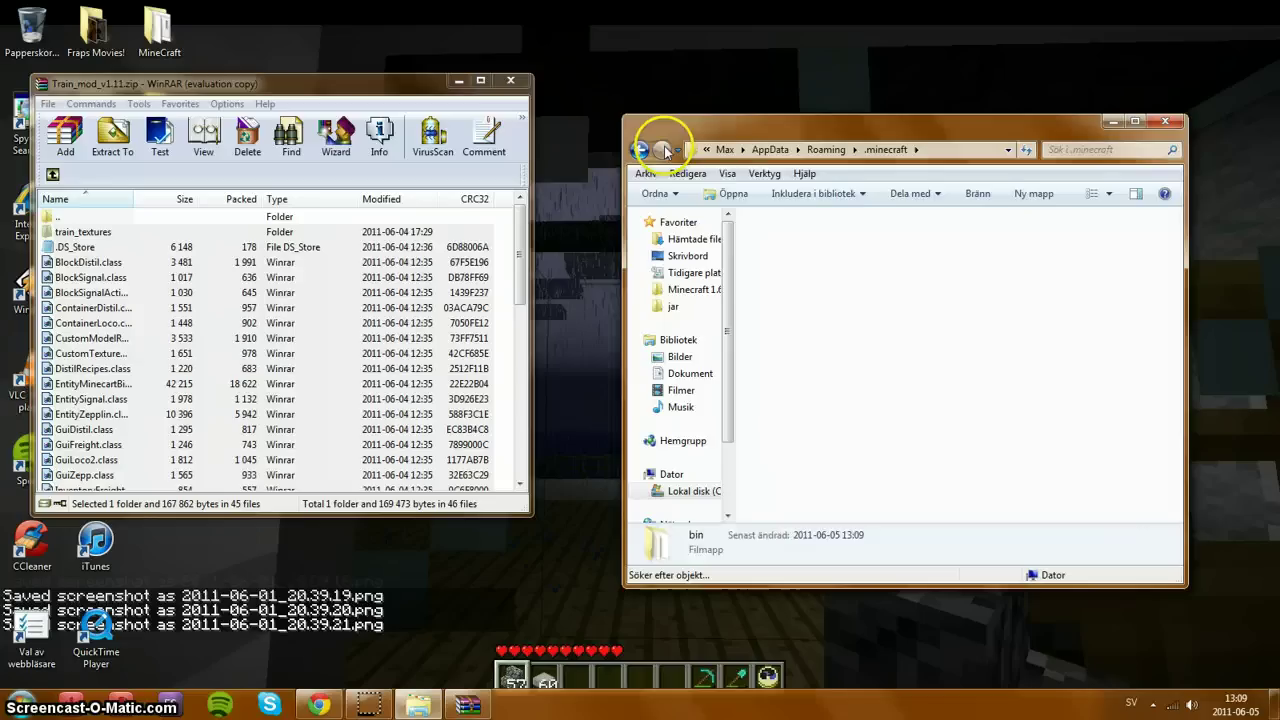
{"action": "left_click", "coordinate": [640, 150]}
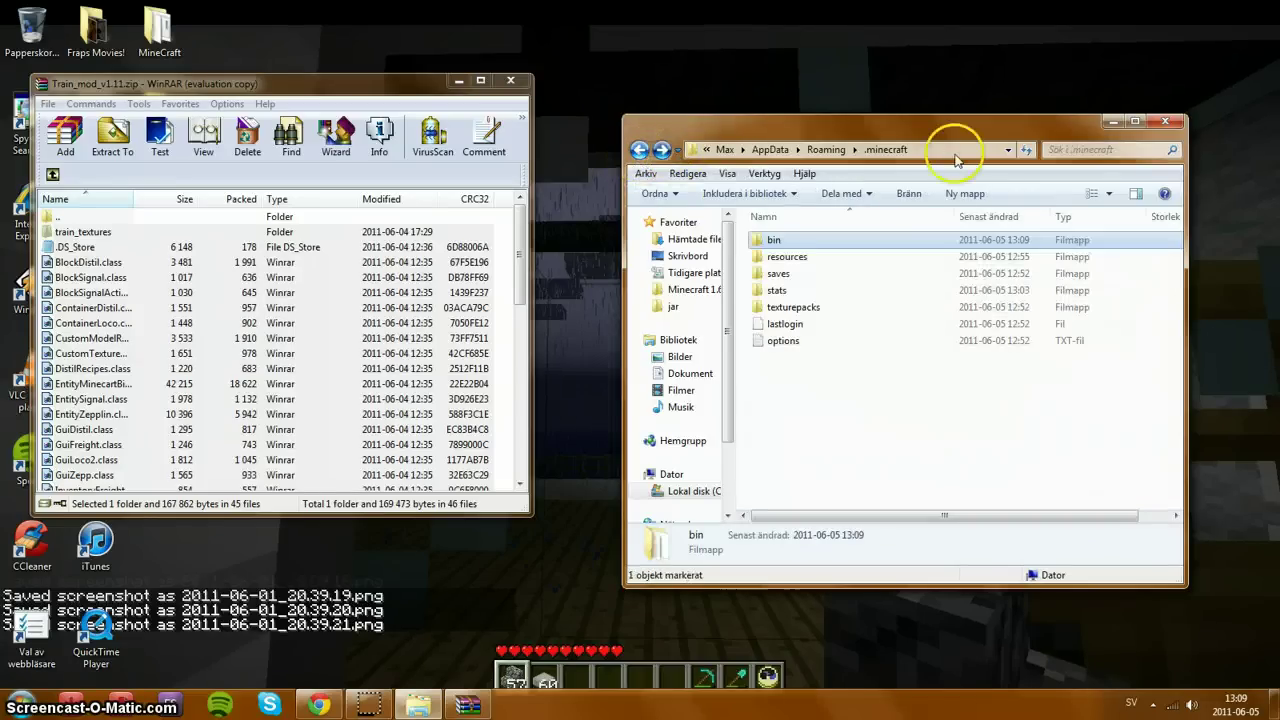
{"action": "left_click", "coordinate": [660, 150]}
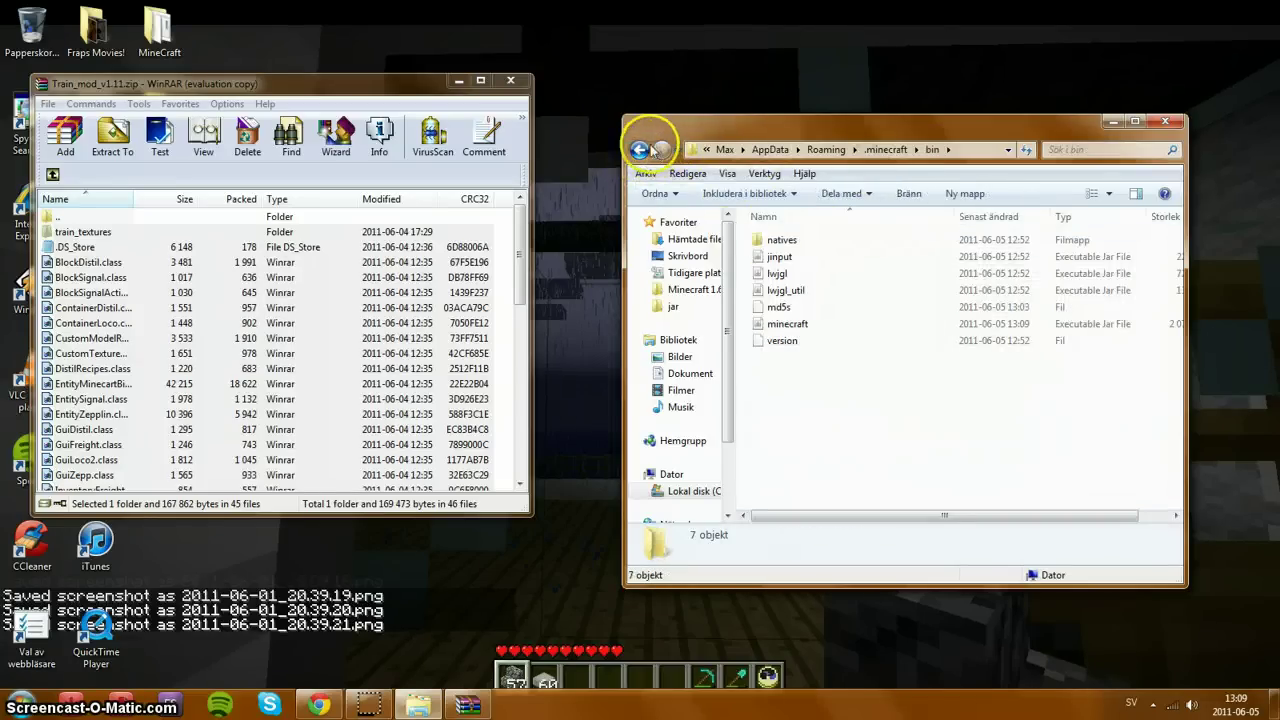
{"action": "left_click", "coordinate": [884, 150]}
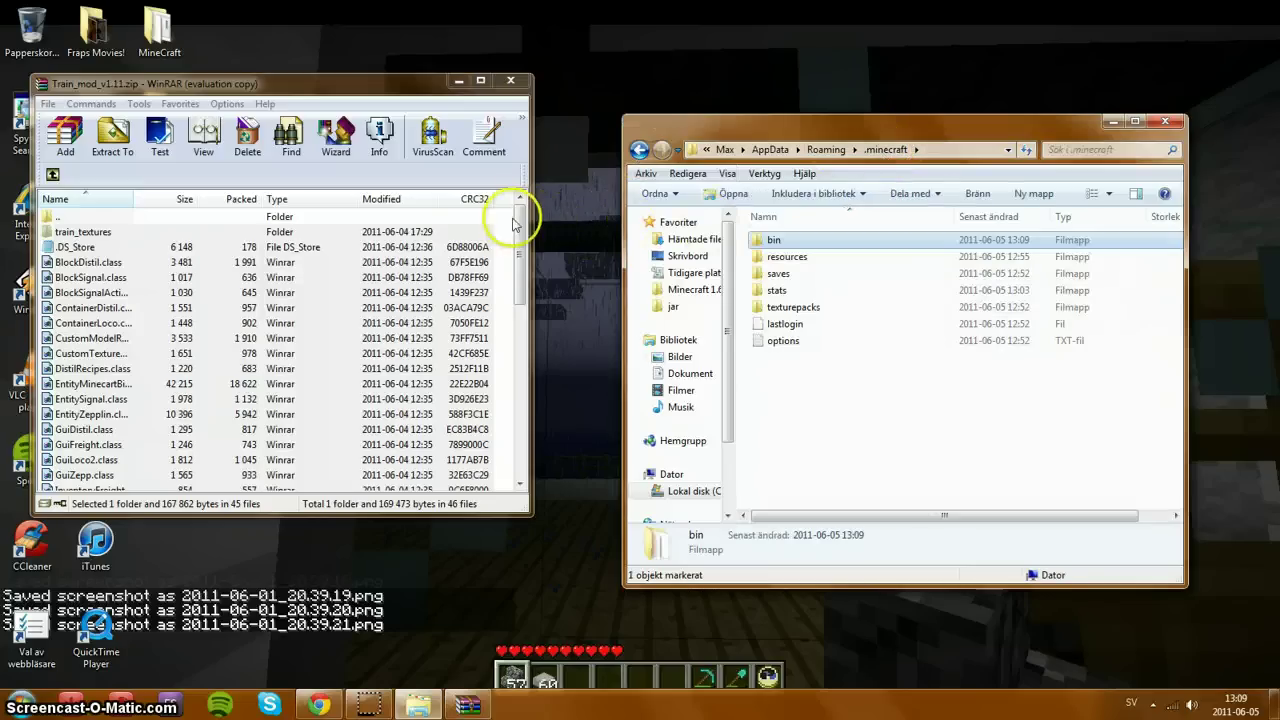
Step: Copy only TrainConfig.txt from the Train_mod_v1.11 archive into the .minecraft folder and close the archive
{"action": "left_click_drag", "start_coordinate": [514, 214], "coordinate": [518, 430]}
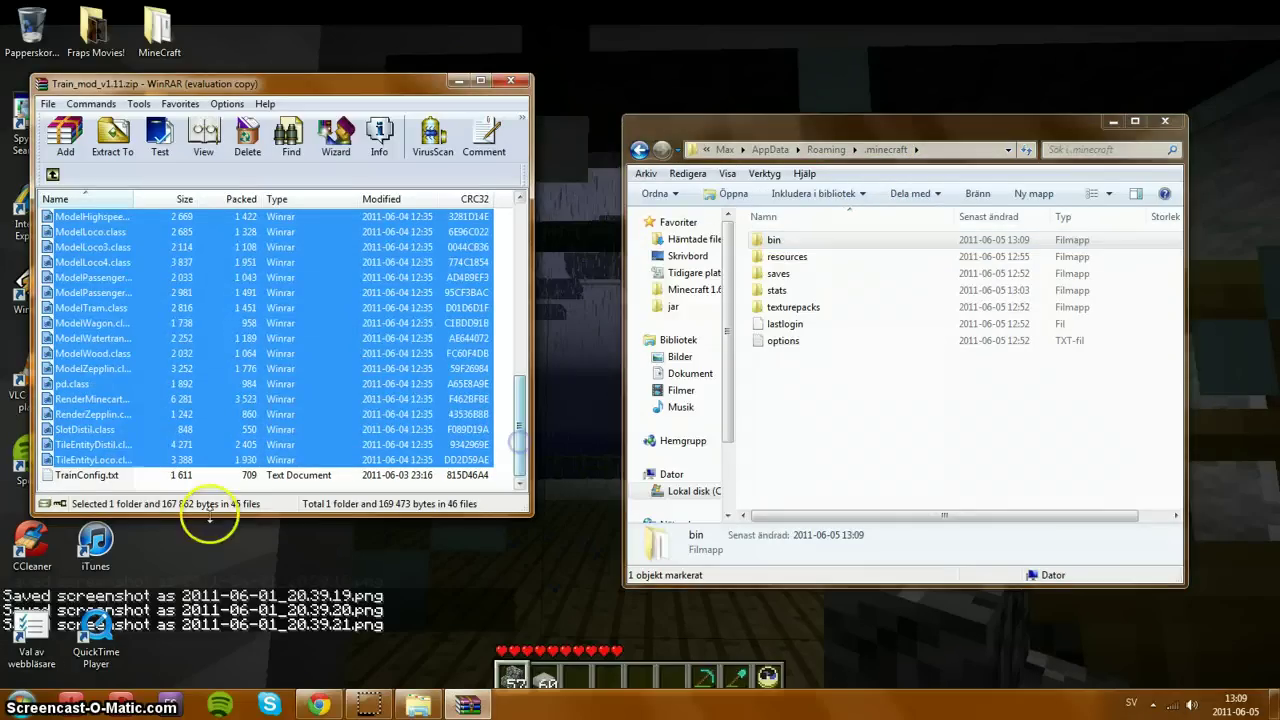
{"action": "left_click", "coordinate": [98, 486]}
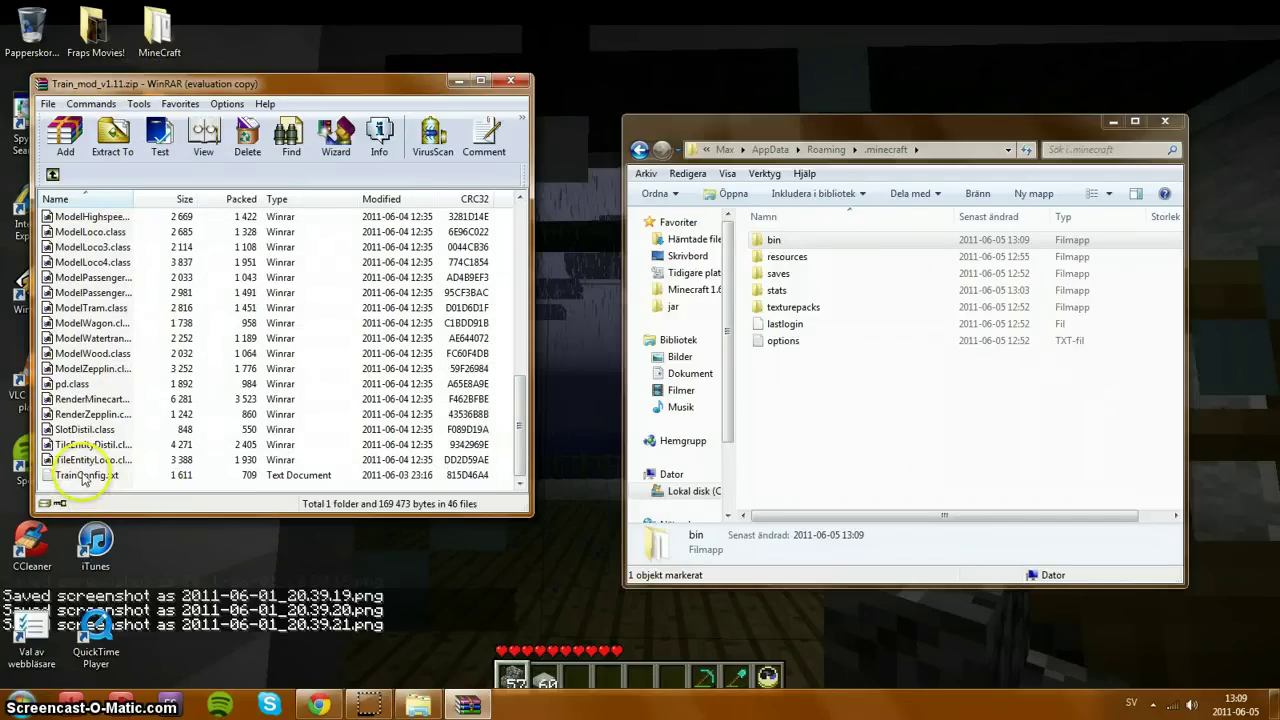
{"action": "left_click_drag", "start_coordinate": [85, 478], "coordinate": [817, 380]}
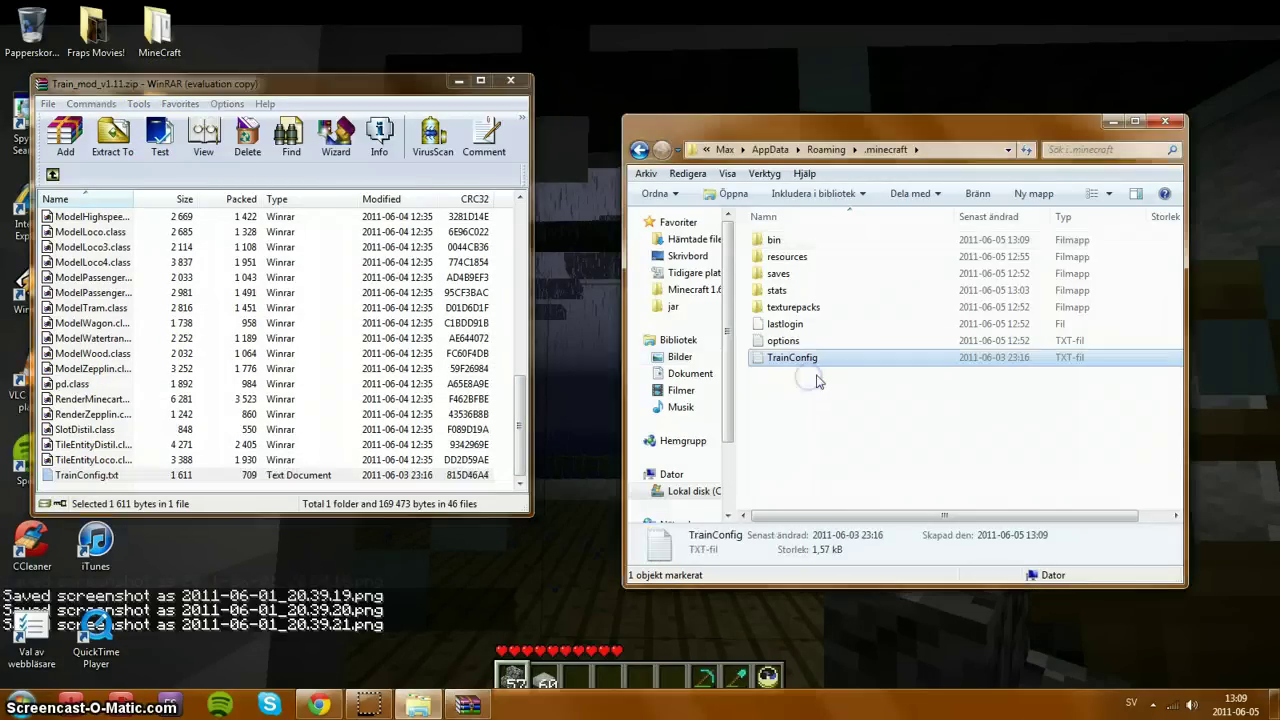
{"action": "left_click", "coordinate": [510, 81]}
{"action": "double_click", "coordinate": [790, 241]}
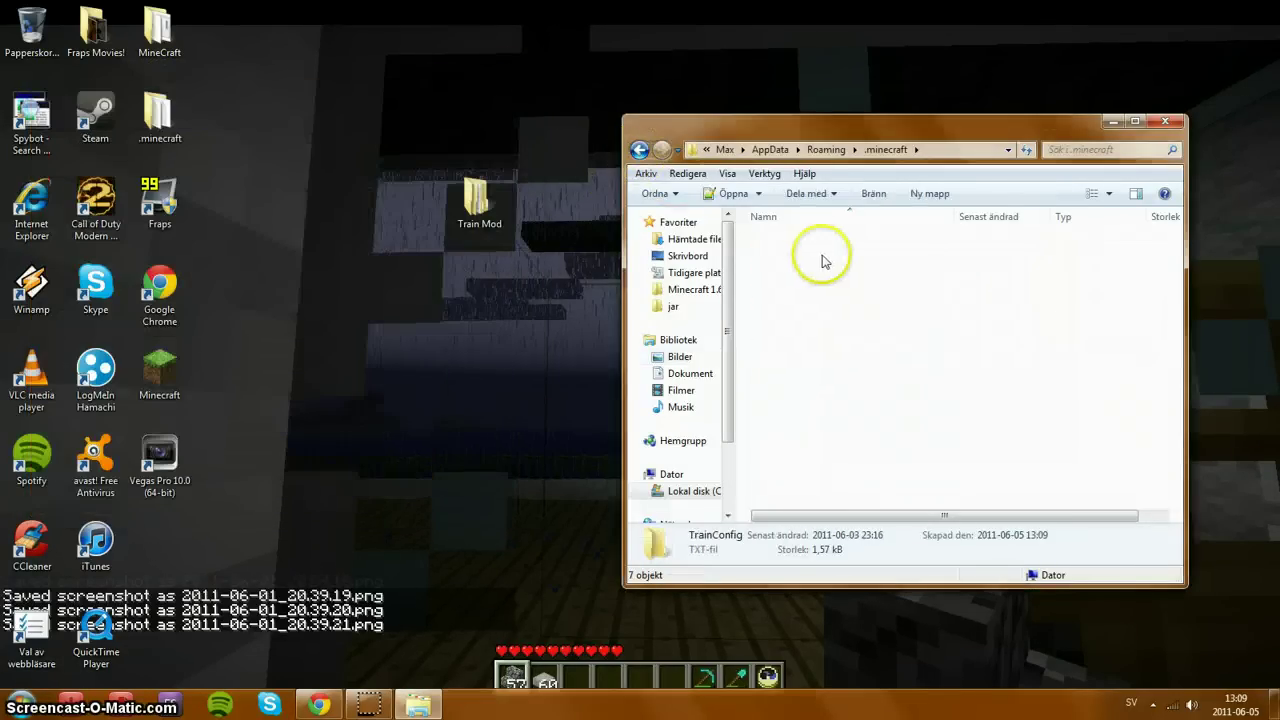
{"action": "left_click", "coordinate": [640, 150]}
{"action": "left_click", "coordinate": [640, 150]}
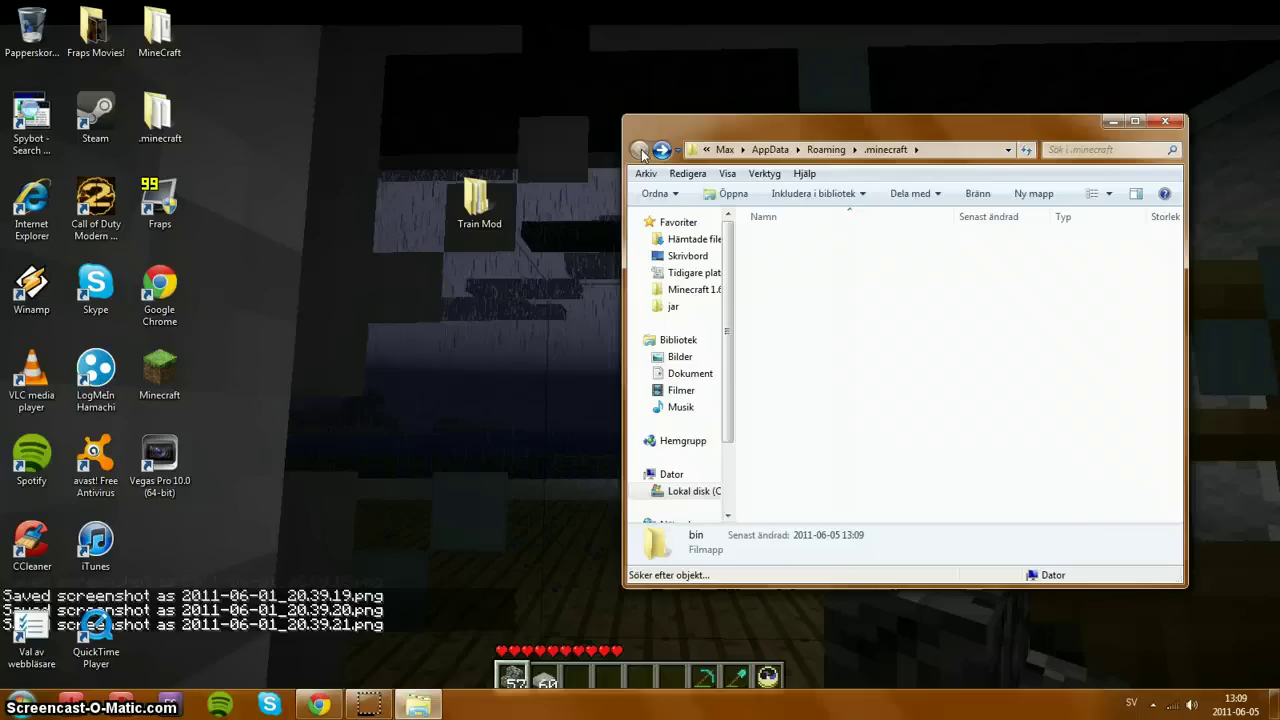
{"action": "double_click", "coordinate": [800, 242]}
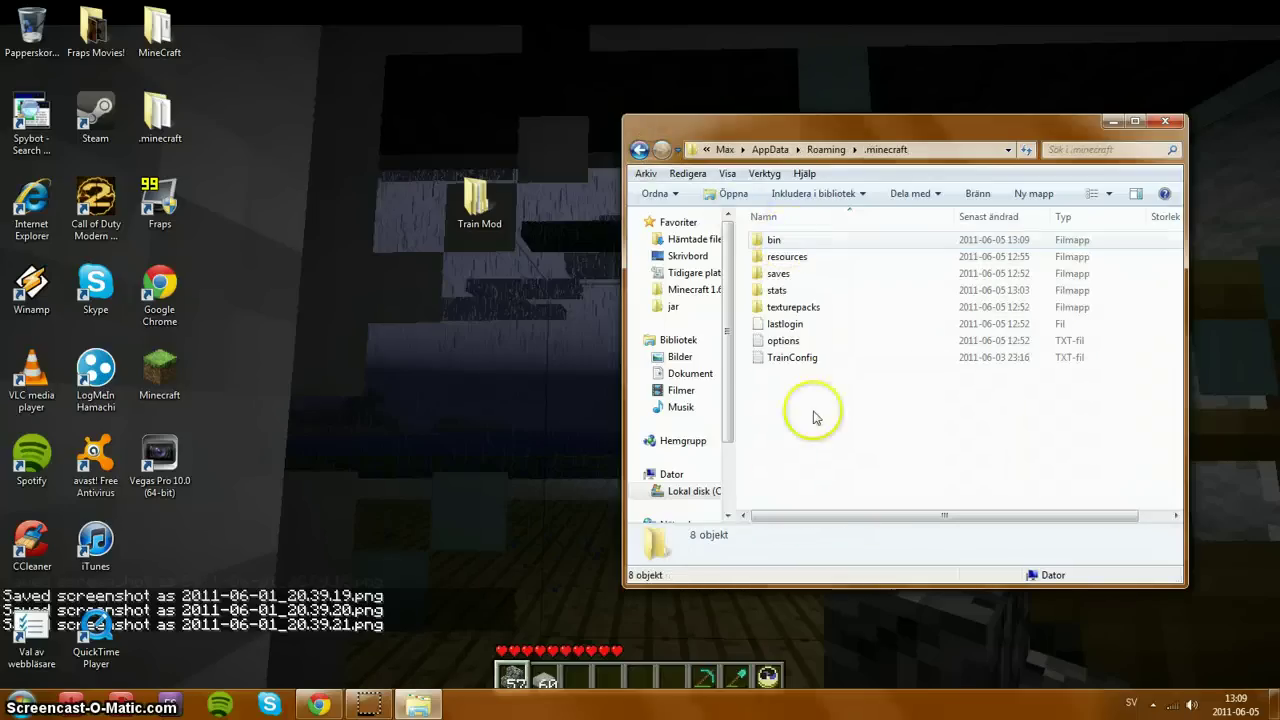
{"action": "left_click", "coordinate": [830, 366]}
{"action": "left_click", "coordinate": [771, 400]}
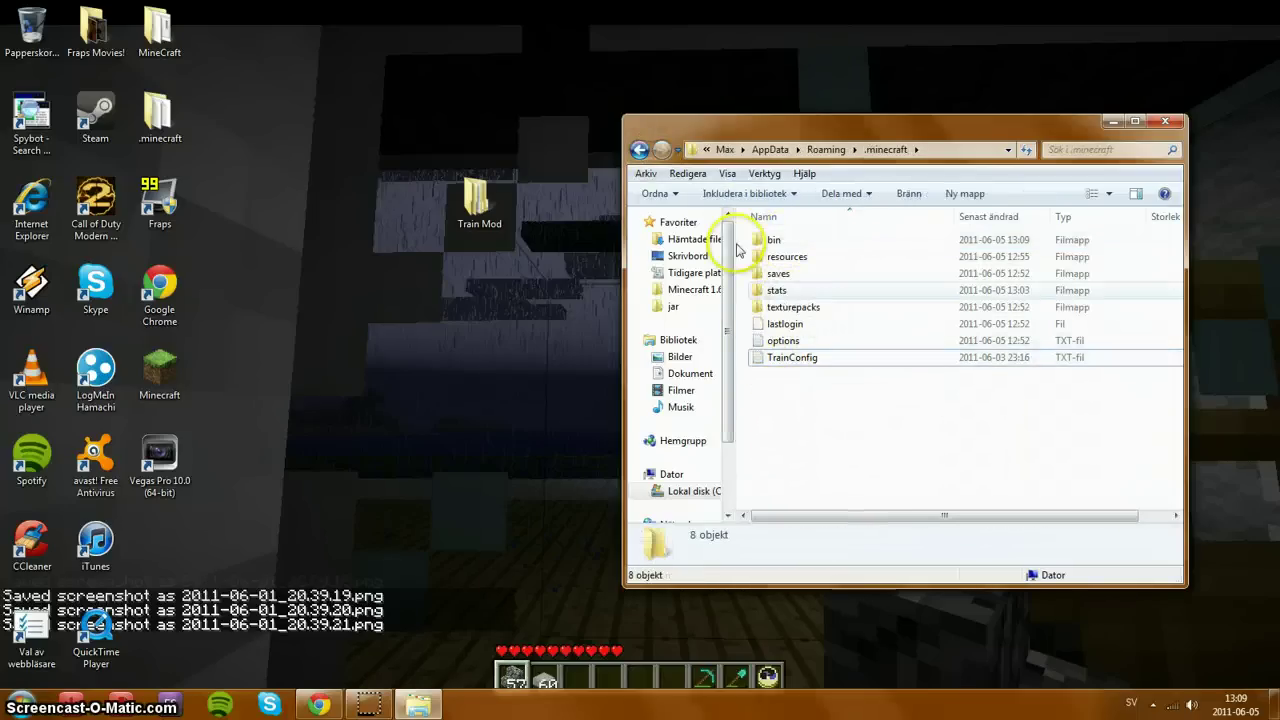
Step: Start Minecraft from the desktop, enter the account password in the launcher and log in
{"action": "double_click", "coordinate": [155, 365]}
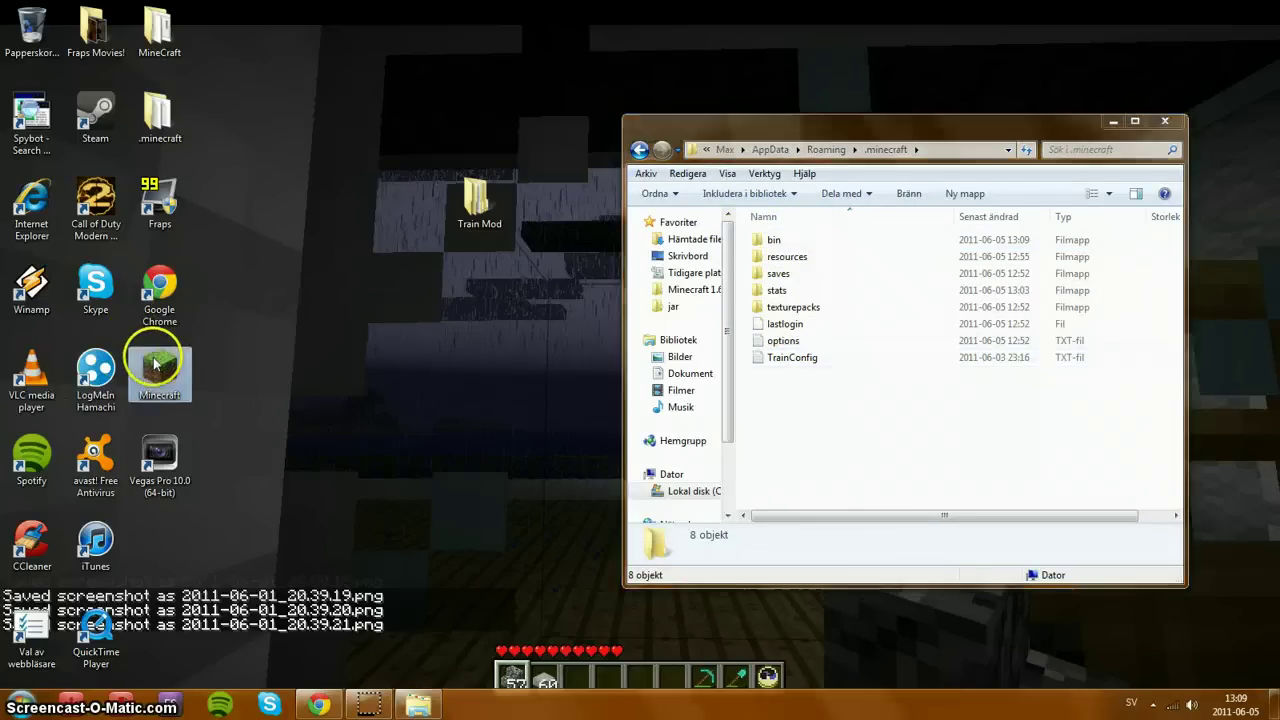
{"action": "left_click", "coordinate": [668, 362]}
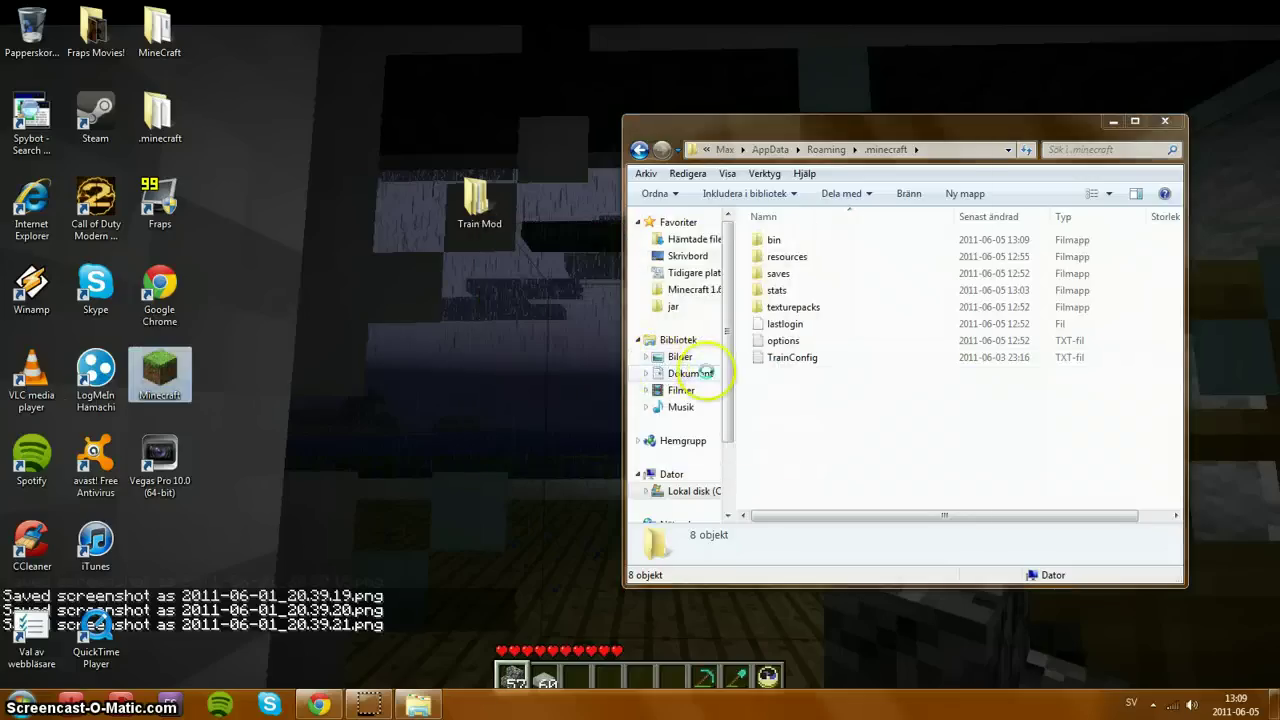
{"action": "left_click", "coordinate": [823, 506]}
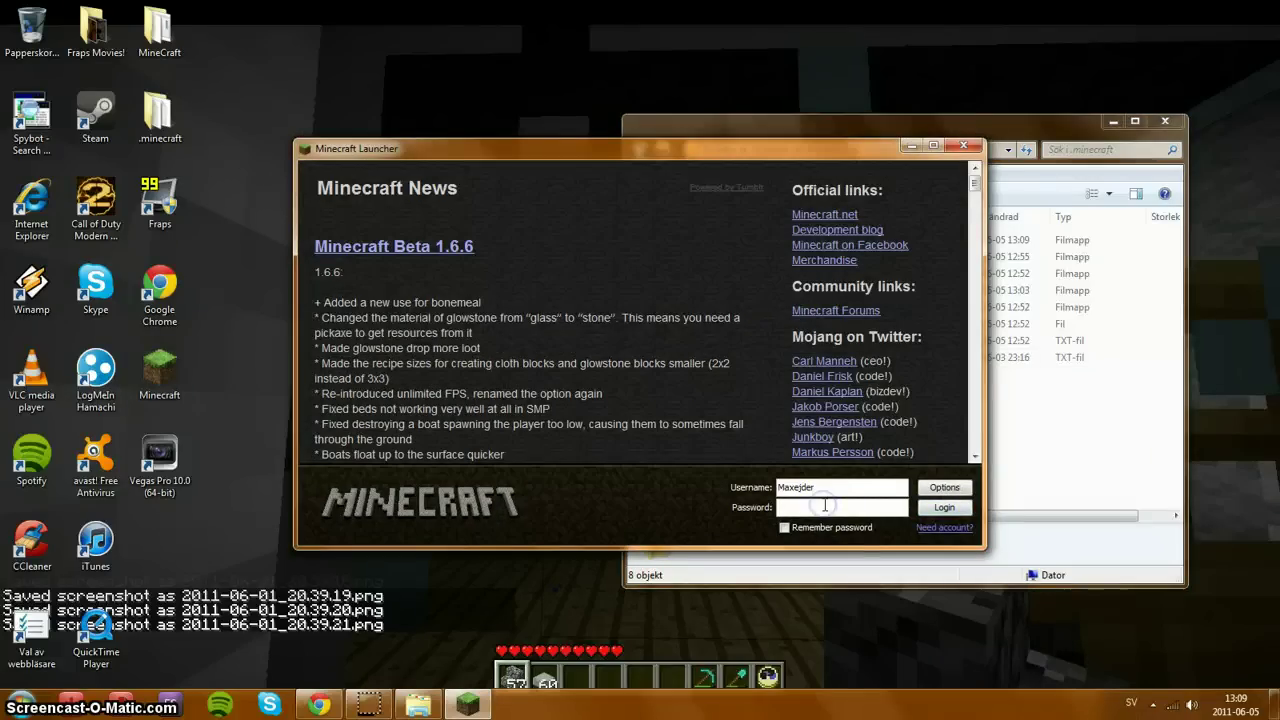
{"action": "left_click", "coordinate": [933, 513]}
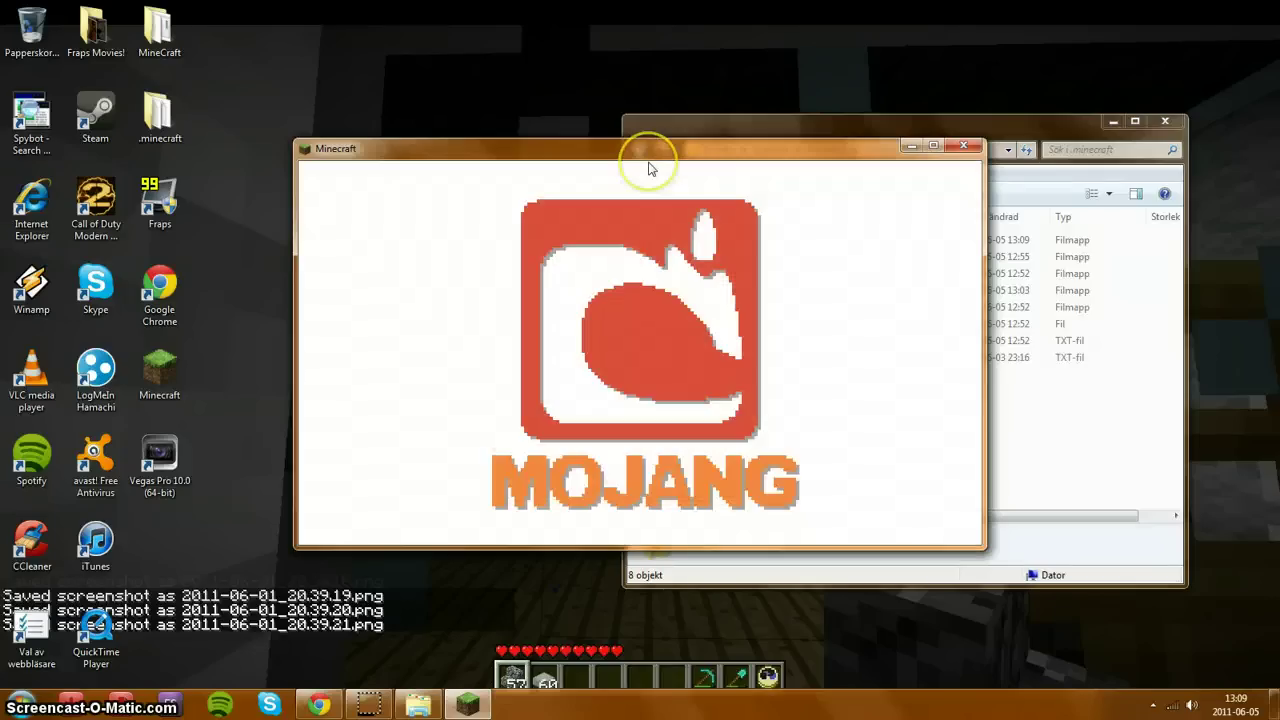
Step: Create a new singleplayer world, entering "_ja_ja" in its name
{"action": "left_click", "coordinate": [650, 343]}
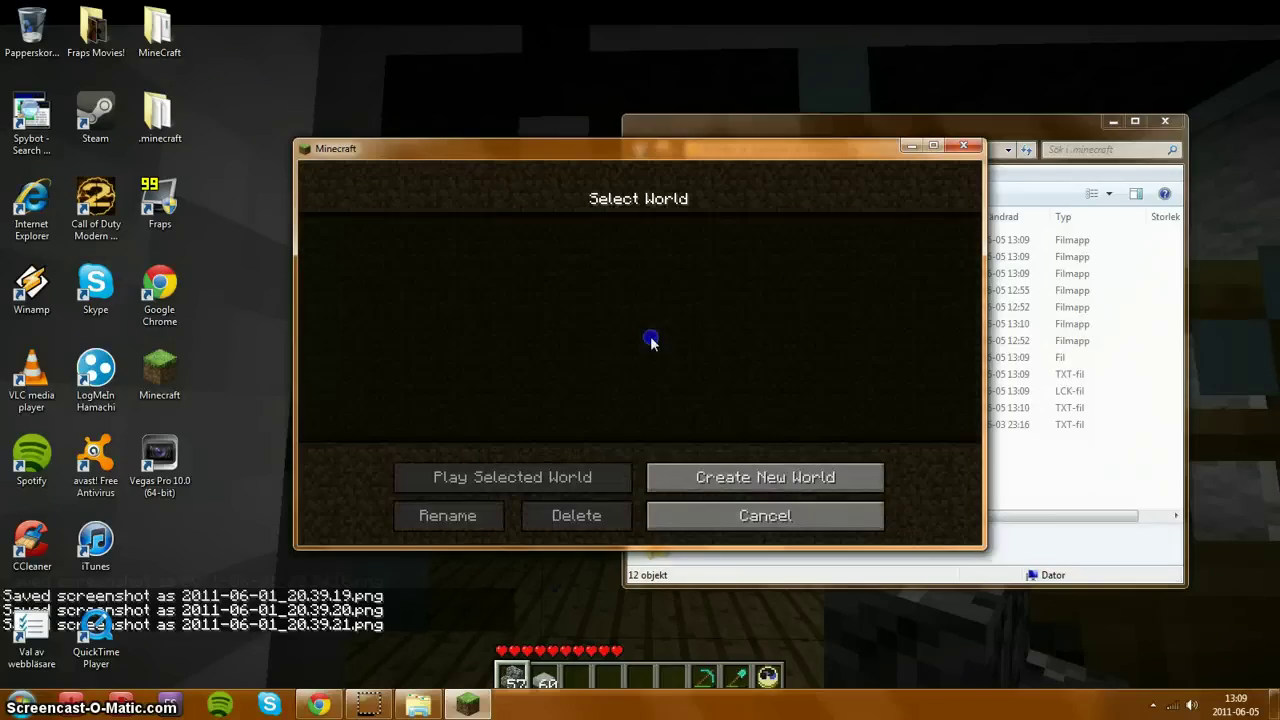
{"action": "left_click", "coordinate": [645, 485]}
{"action": "type", "text": "_ja_ja"}
{"action": "key", "text": "Return"}
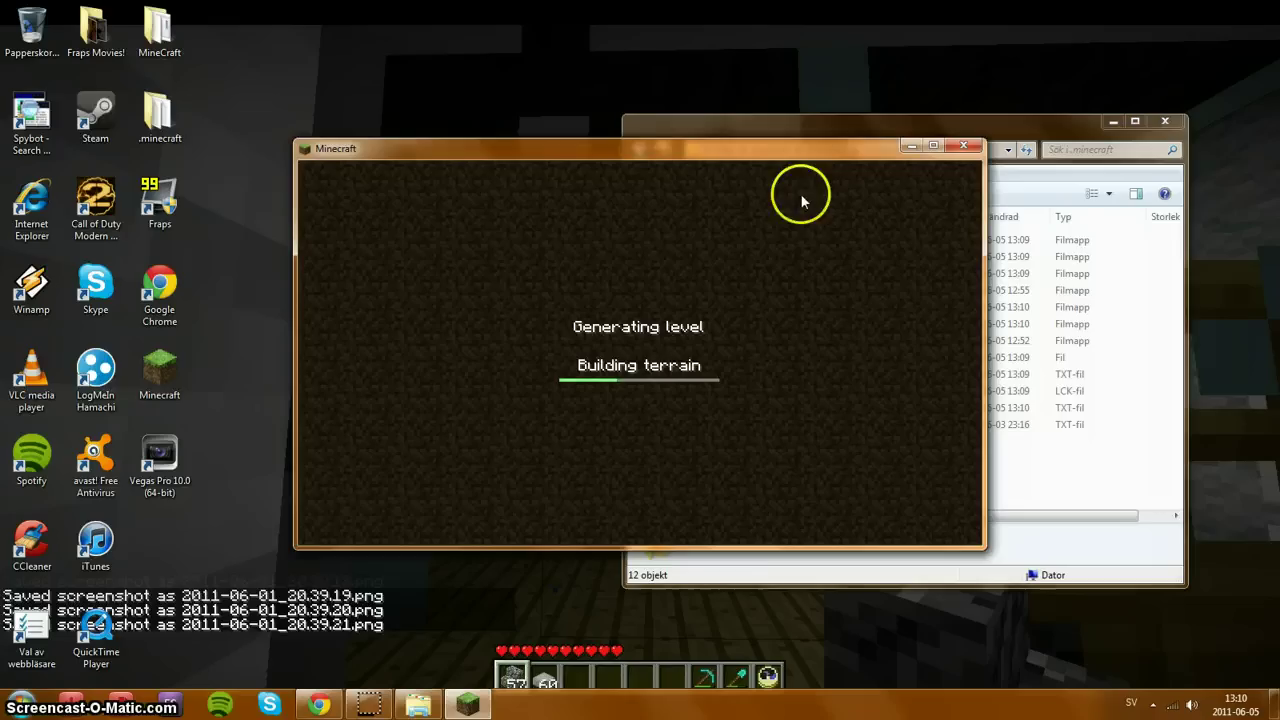
Step: Arrange the game window and the .minecraft folder window side by side, and return from the game menu to the game
{"action": "left_click_drag", "start_coordinate": [794, 156], "coordinate": [505, 27]}
{"action": "left_click_drag", "start_coordinate": [912, 136], "coordinate": [986, 26]}
{"action": "left_click", "coordinate": [438, 160]}
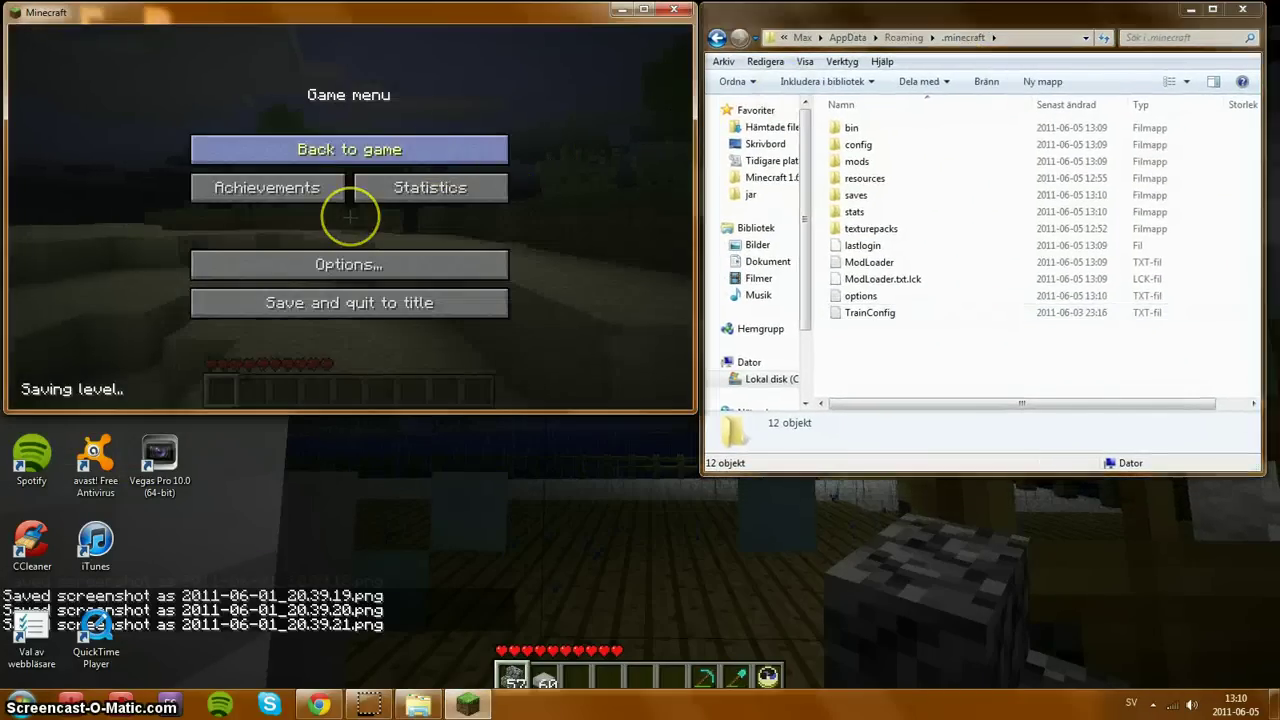
{"action": "left_click", "coordinate": [438, 160]}
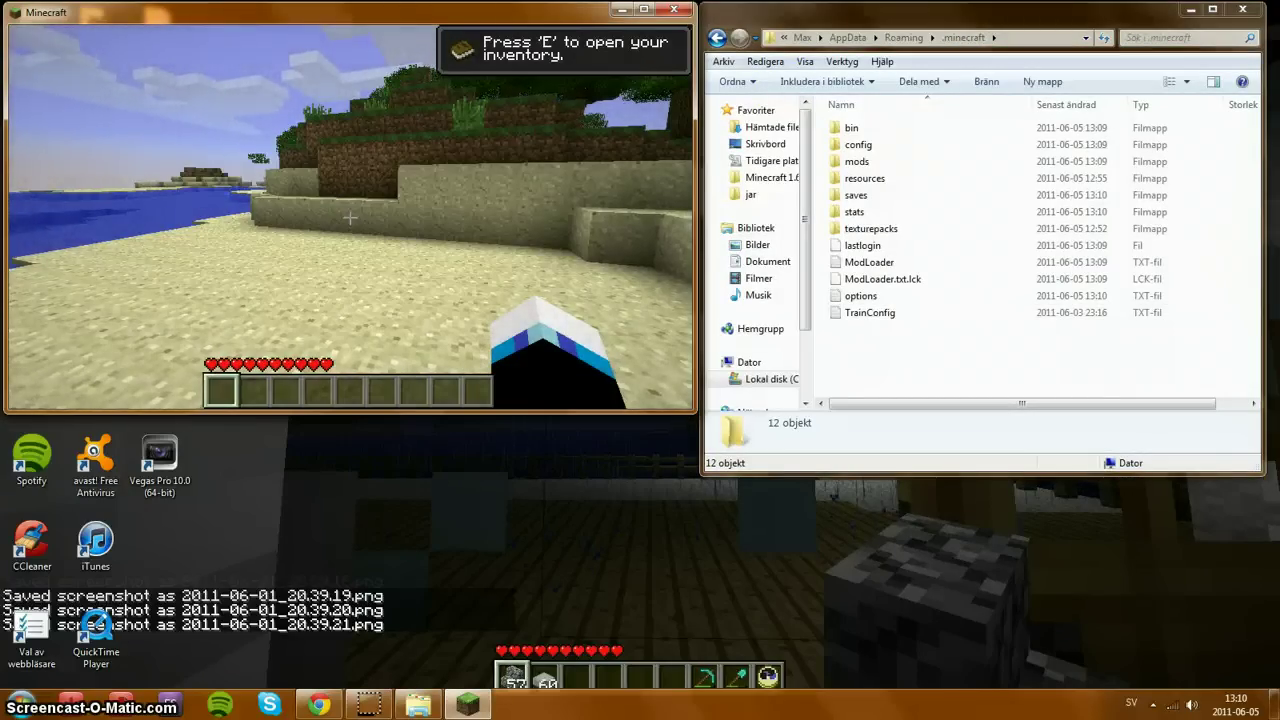
Step: Maximize the game, take a High Speed train from page 3 of the TooManyItems list in the inventory, and close the inventory
{"action": "key", "text": "e"}
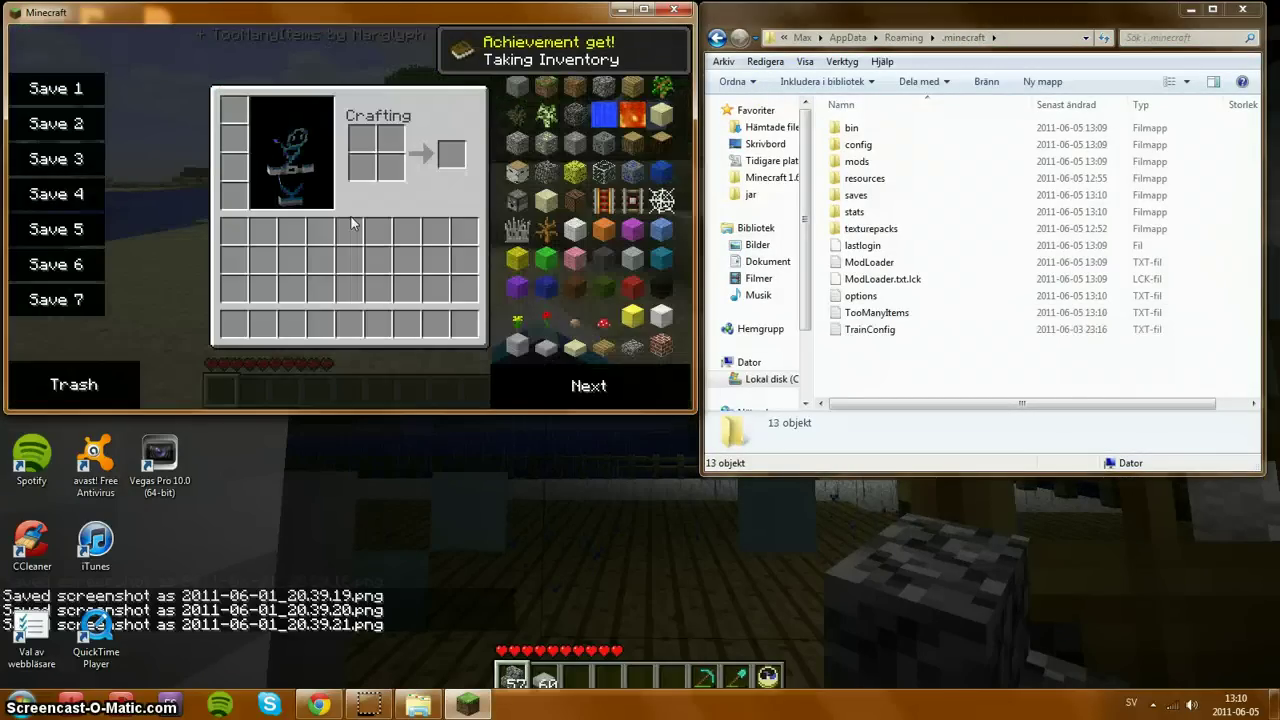
{"action": "left_click", "coordinate": [644, 10]}
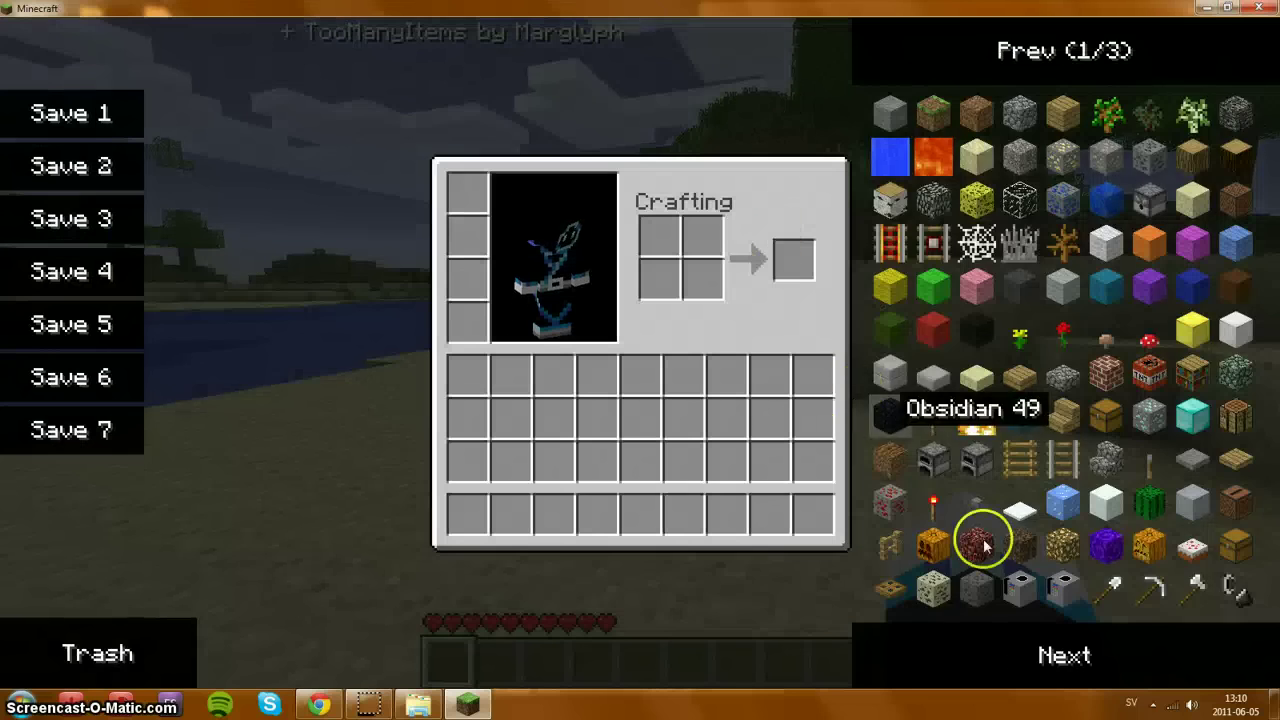
{"action": "left_click", "coordinate": [988, 638]}
{"action": "left_click", "coordinate": [990, 645]}
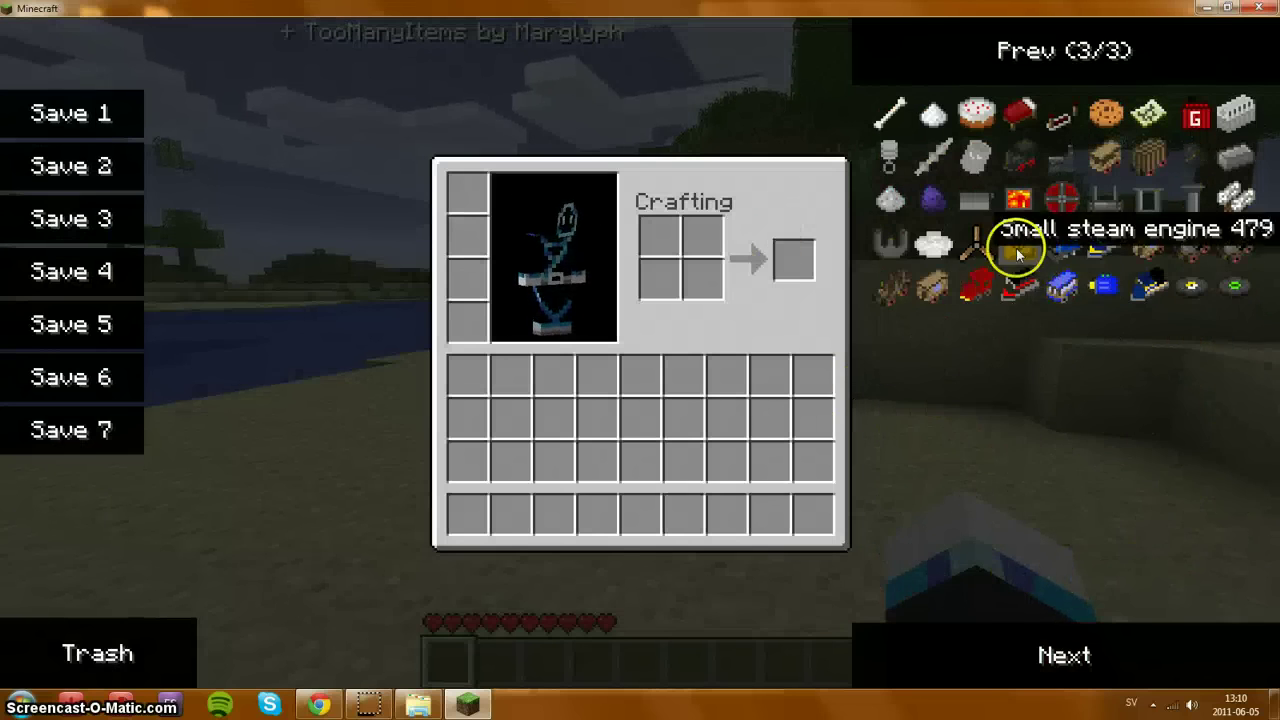
{"action": "left_click", "coordinate": [1155, 283]}
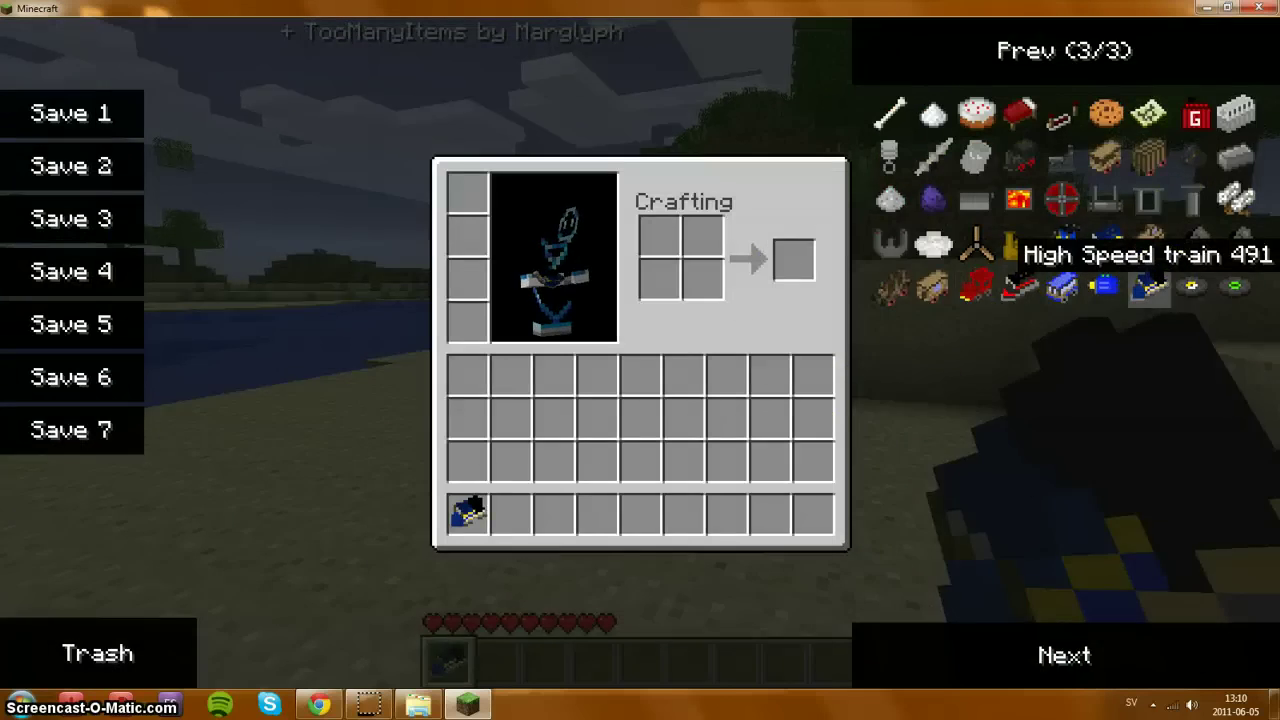
{"action": "key", "text": "e"}
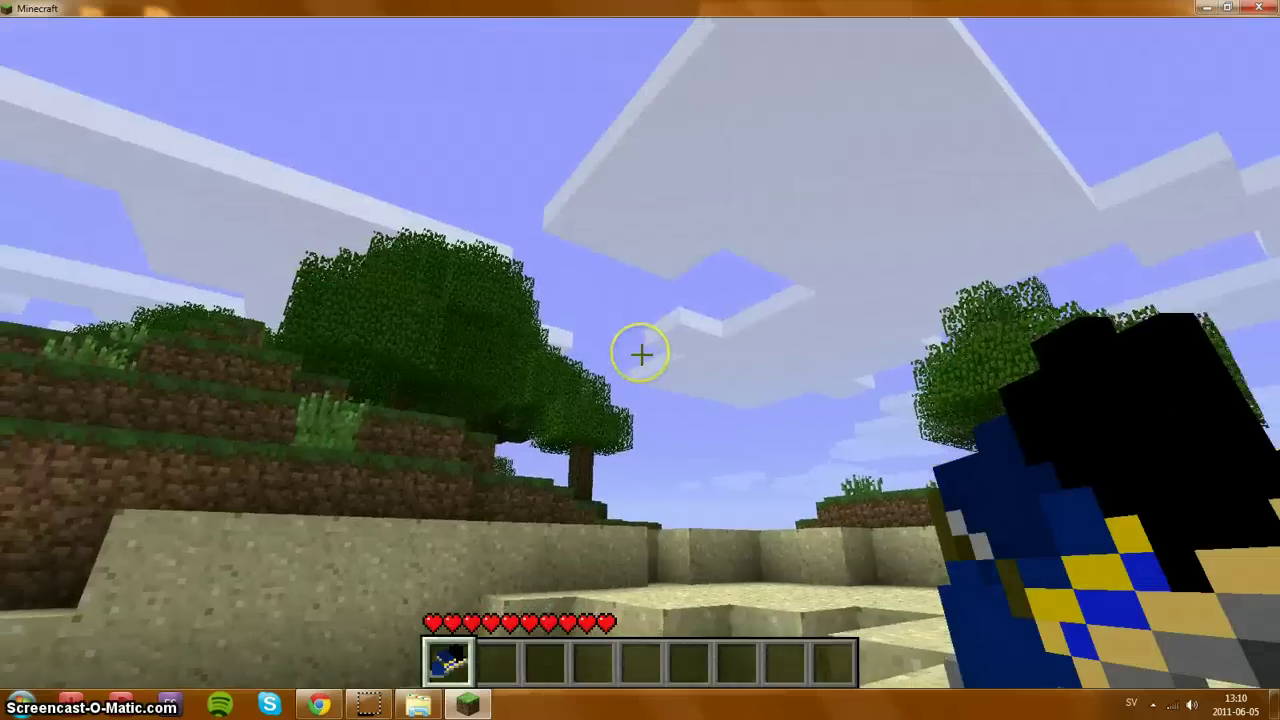
Step: Add a stack of 64 rails from page 1 of the TooManyItems list to the inventory and return to the game
{"action": "key", "text": "e"}
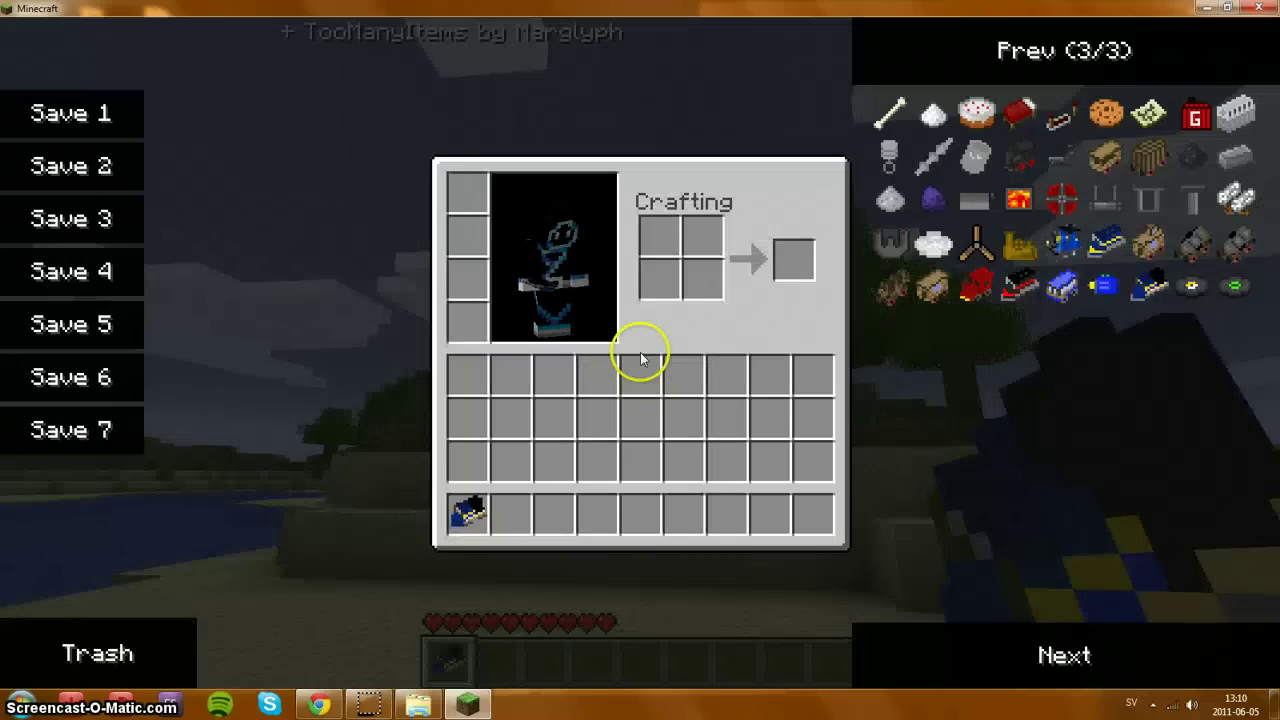
{"action": "left_click", "coordinate": [1189, 49]}
{"action": "left_click", "coordinate": [1010, 470]}
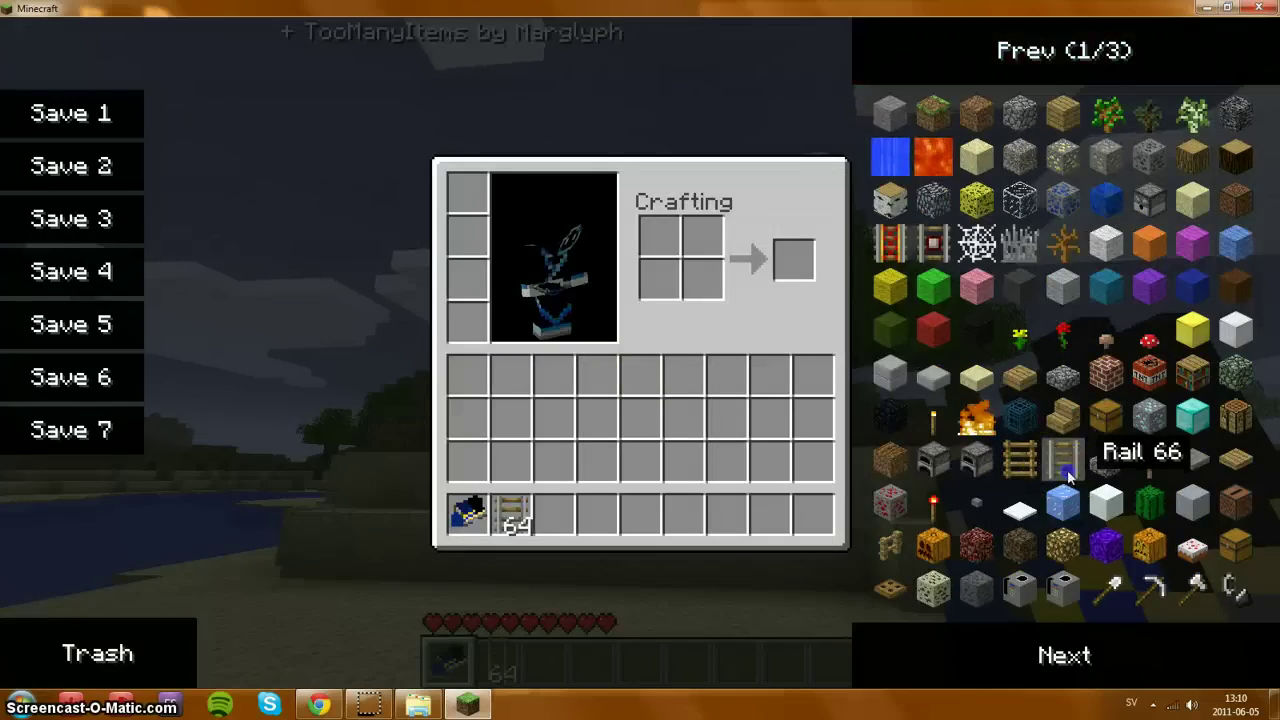
{"action": "key", "text": "e"}
Step: Lay two rails on the sand and place the High Speed train on them
{"action": "key", "text": "2"}
{"action": "right_click", "coordinate": [640, 355]}
{"action": "right_click", "coordinate": [640, 355]}
{"action": "key", "text": "3"}
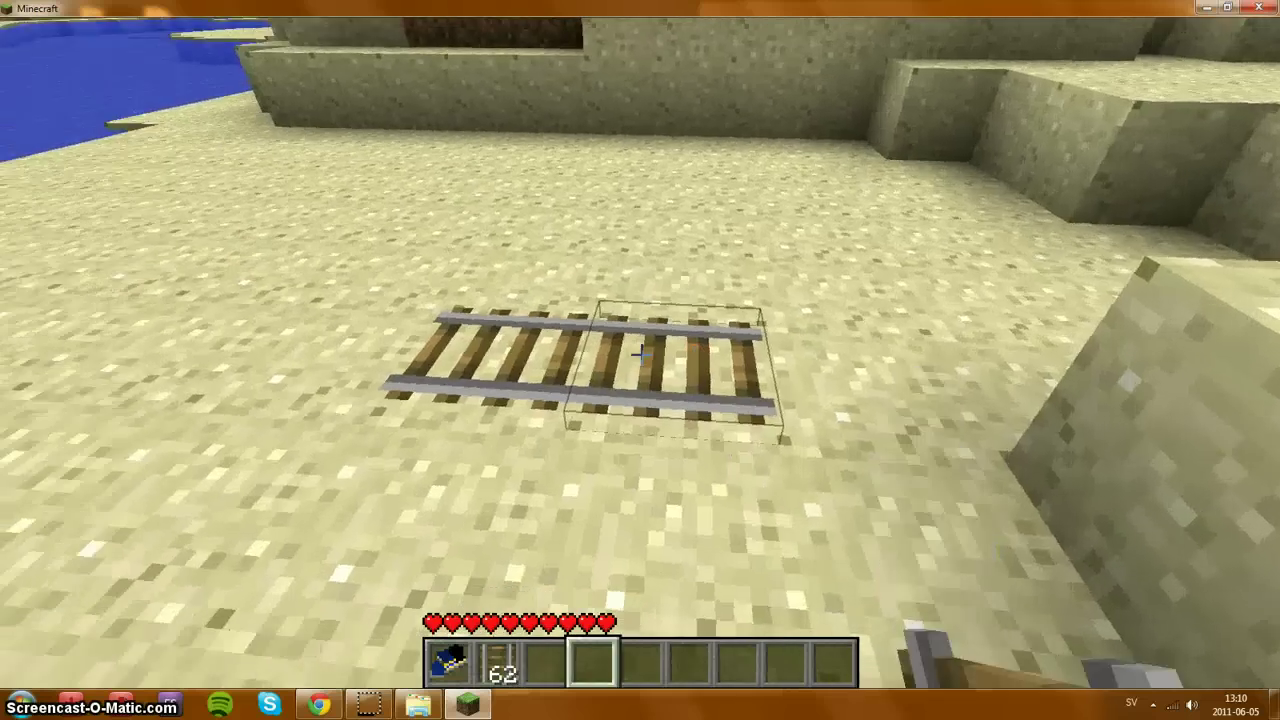
{"action": "key", "text": "1"}
{"action": "right_click", "coordinate": [640, 355]}
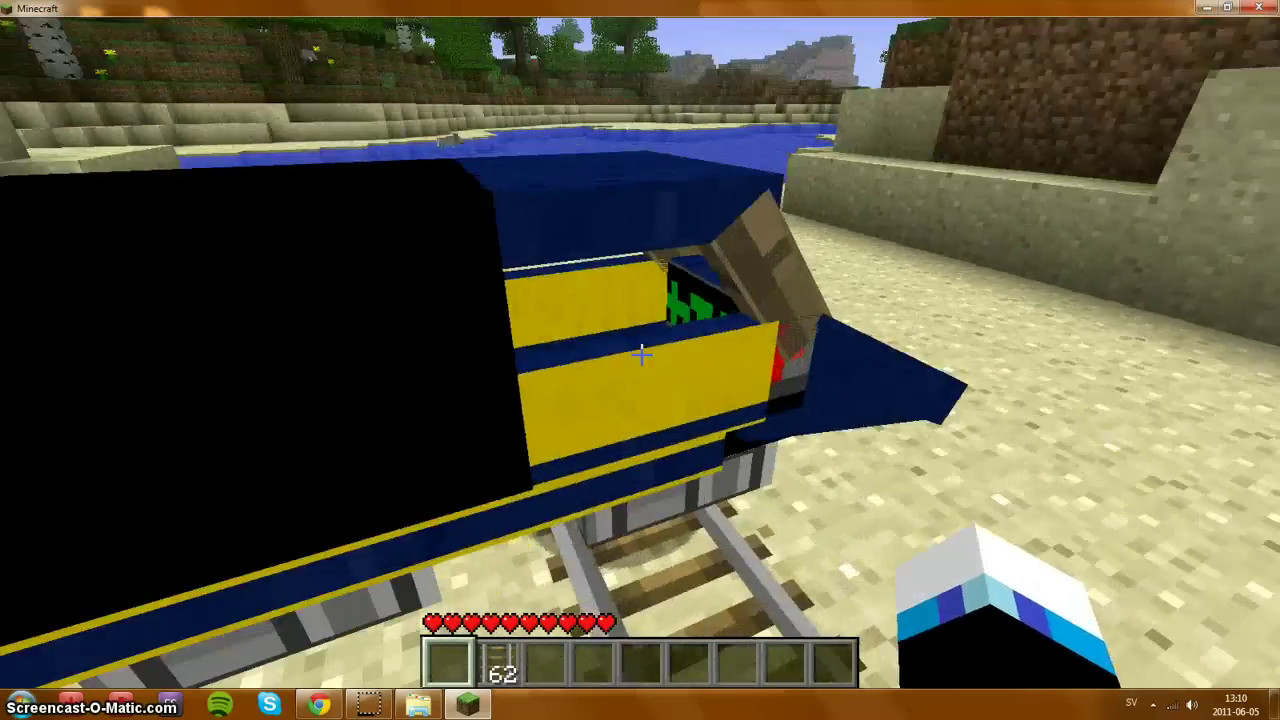
Step: Walk around the High Speed train and extend its track with three more rails
{"action": "key", "text": "d"}
{"action": "left_click", "coordinate": [640, 355]}
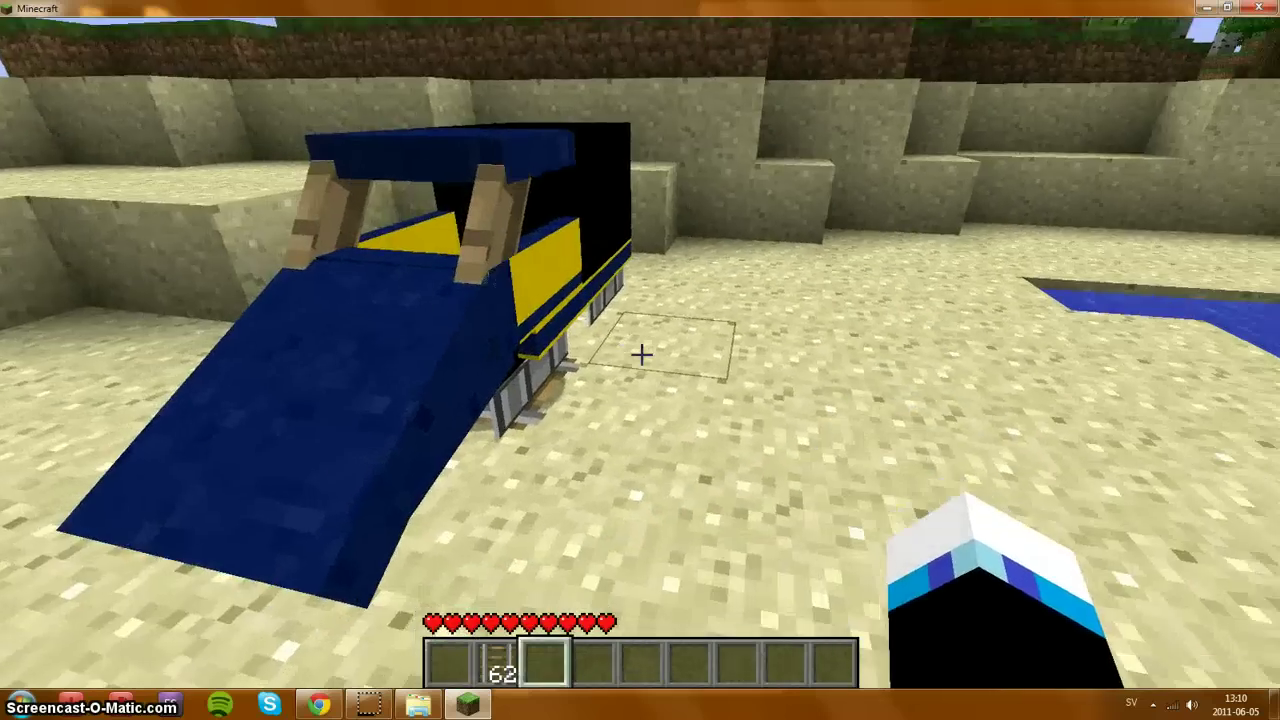
{"action": "key", "text": "2"}
{"action": "right_click", "coordinate": [640, 355]}
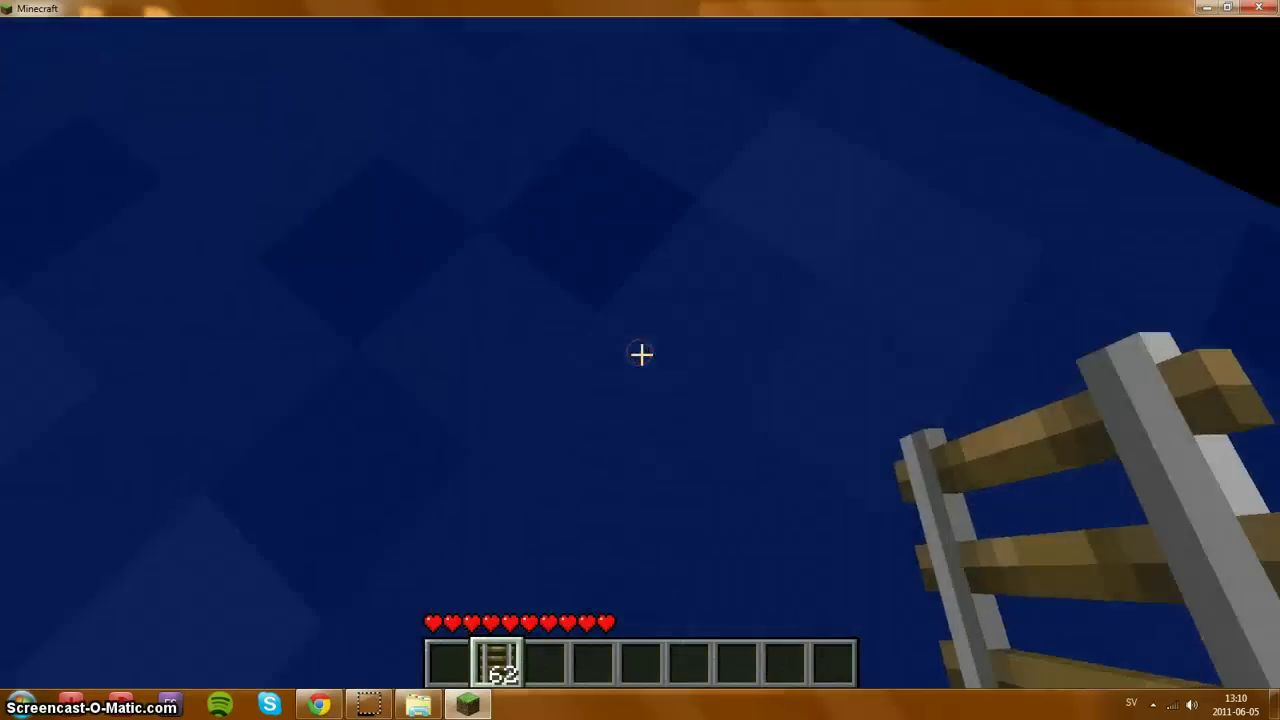
{"action": "left_click", "coordinate": [640, 355]}
{"action": "right_click", "coordinate": [640, 355]}
{"action": "right_click", "coordinate": [640, 355]}
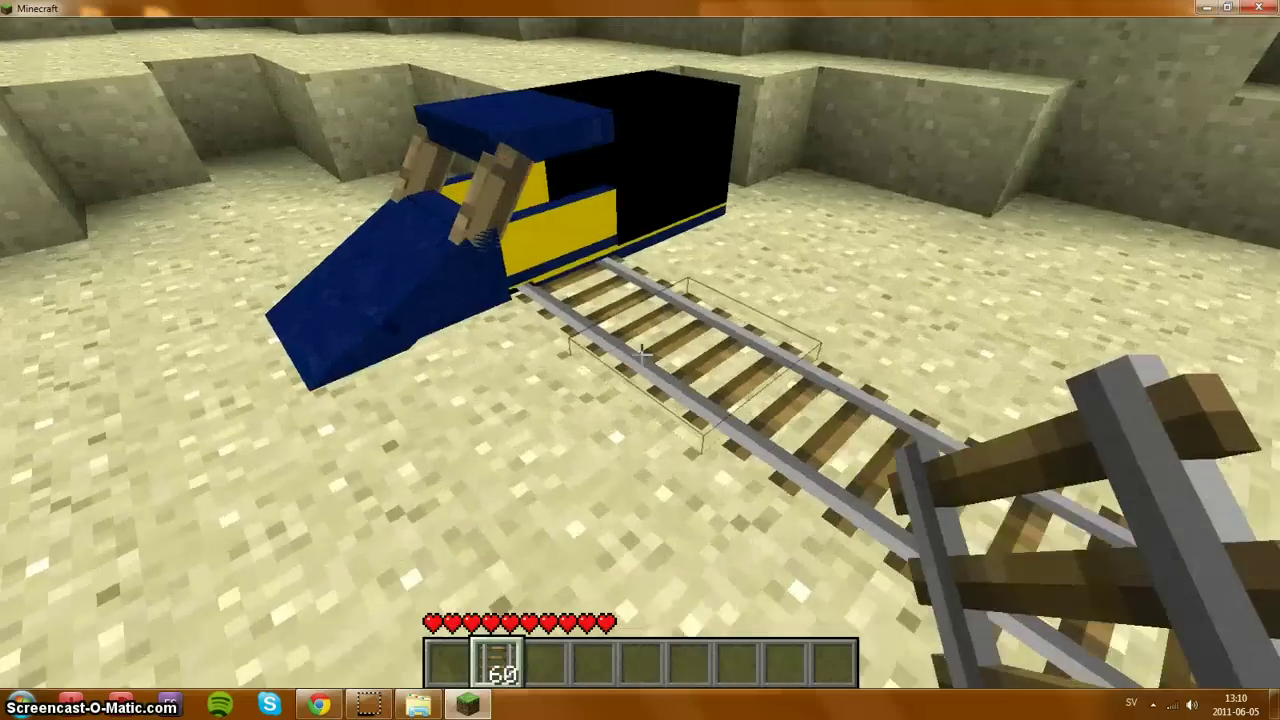
{"action": "right_click", "coordinate": [640, 355]}
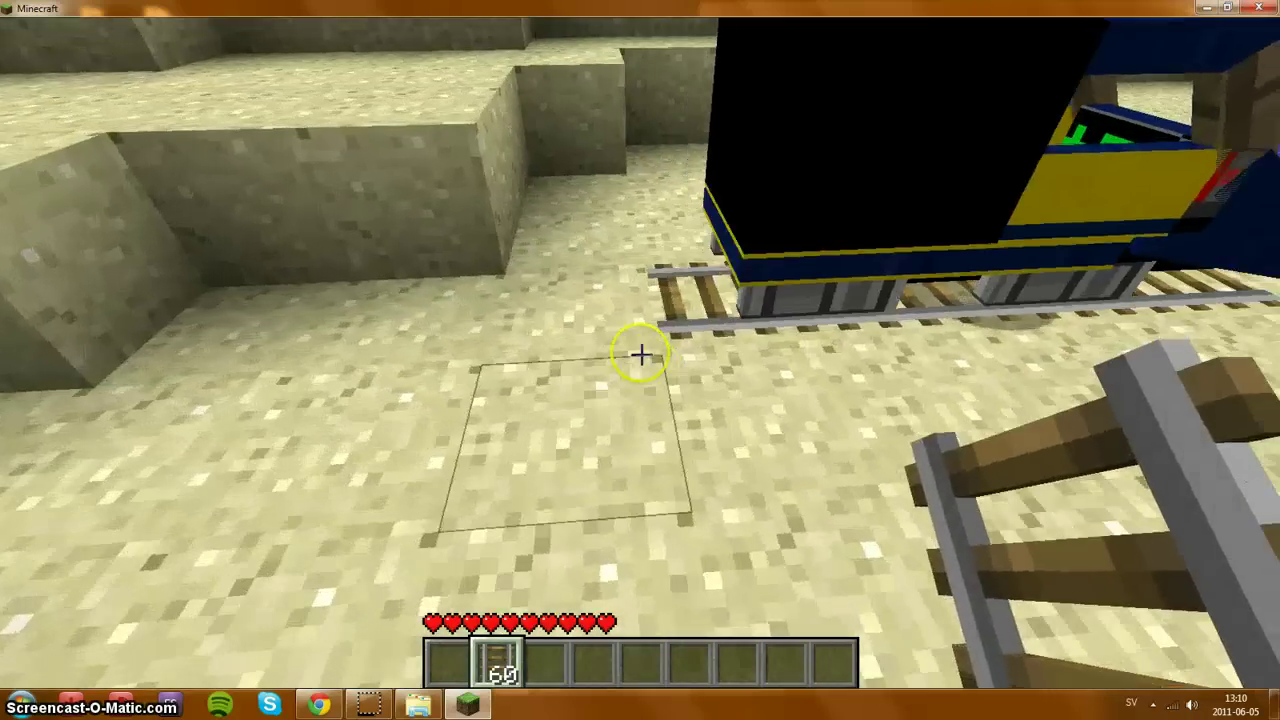
{"action": "right_click", "coordinate": [640, 355]}
Step: Save the world and quit to the title screen
{"action": "key", "text": "Escape"}
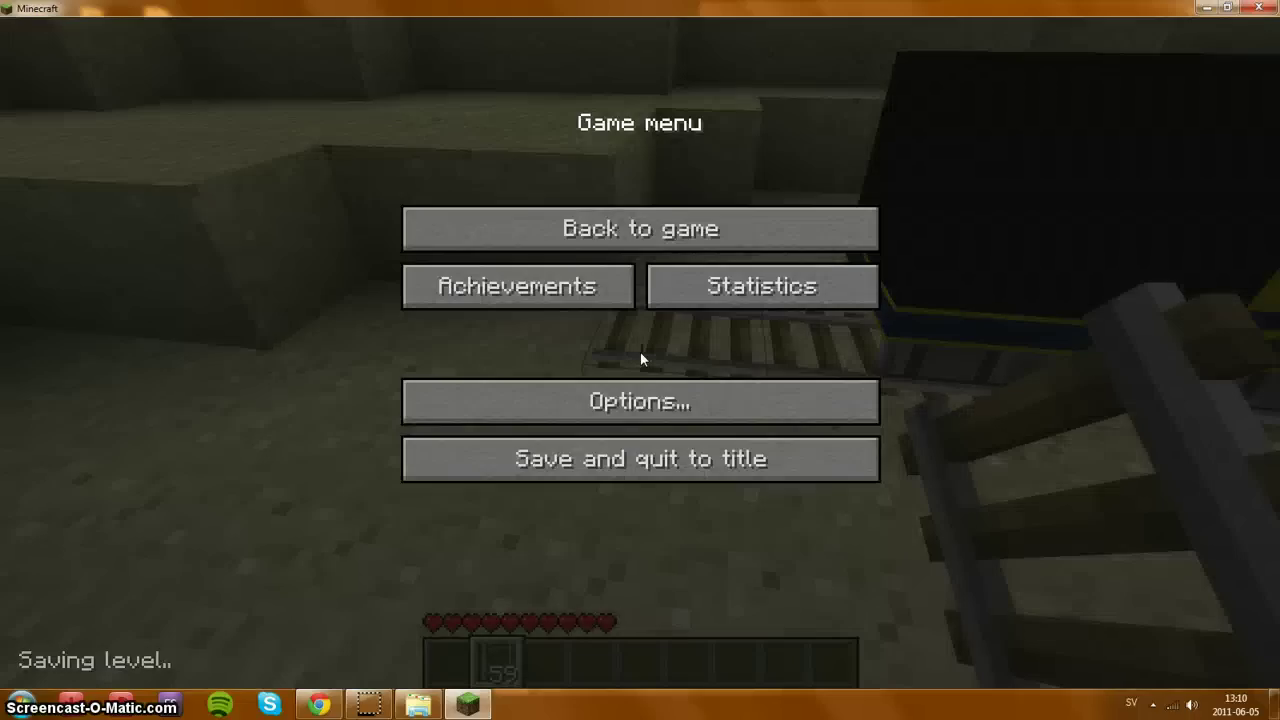
{"action": "left_click", "coordinate": [645, 455]}
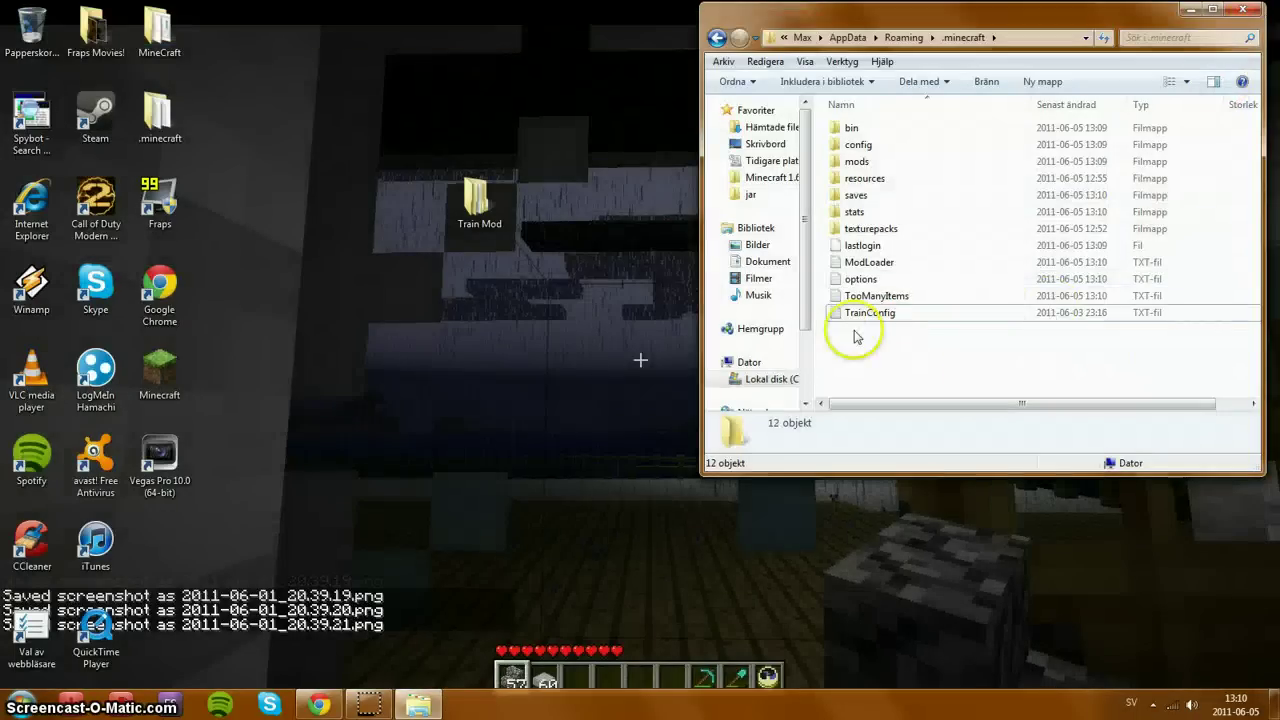